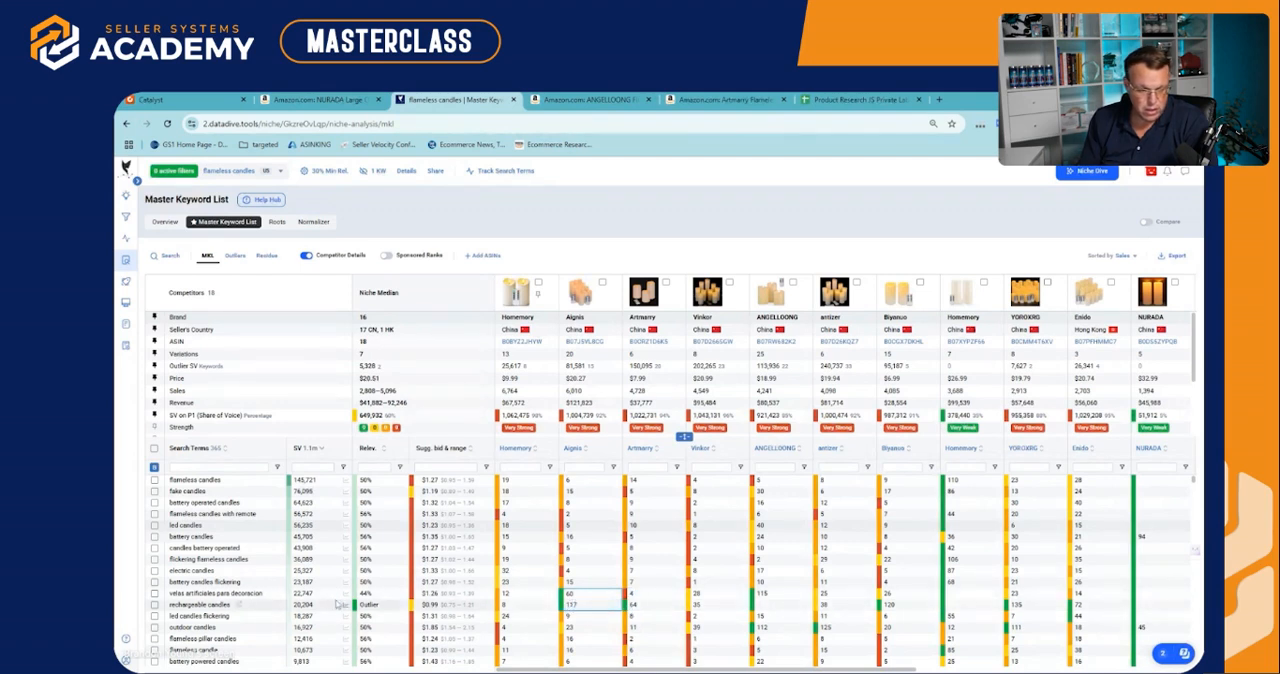
Compare the competitors' ranks for the keywords "rechargeable candles" and "velas artificiales para decoracion"
drag(218, 604, 990, 607)
click(848, 606)
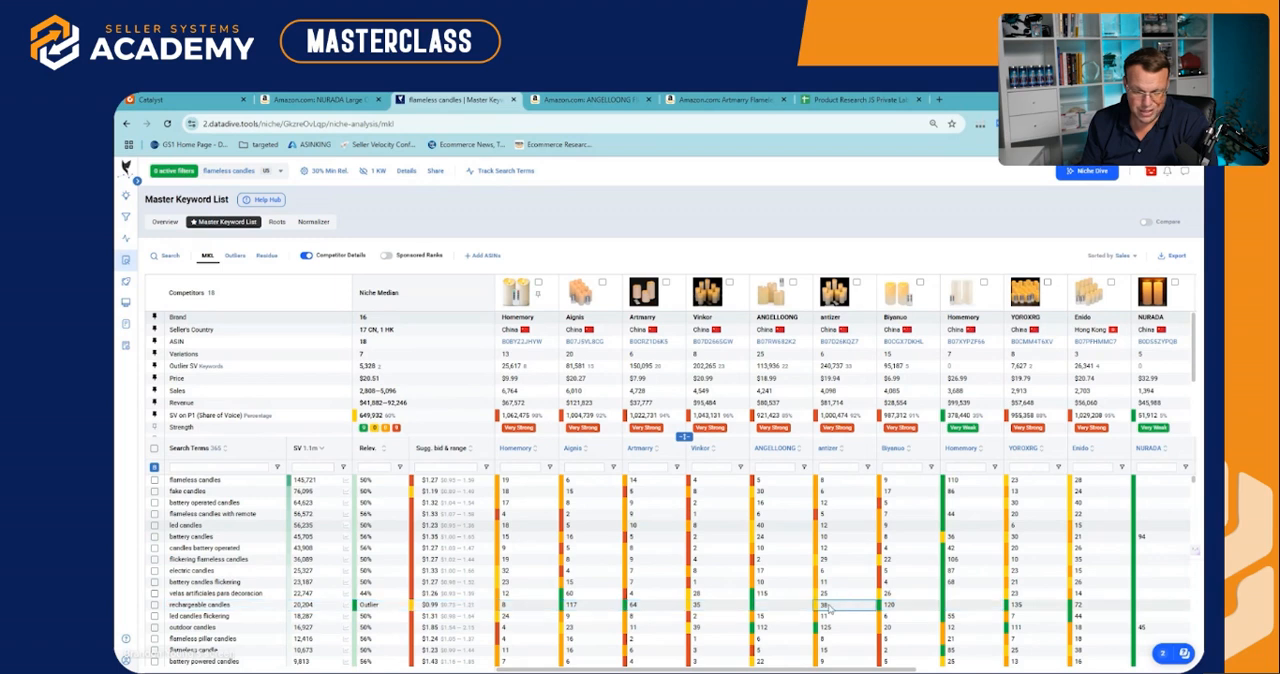
click(567, 605)
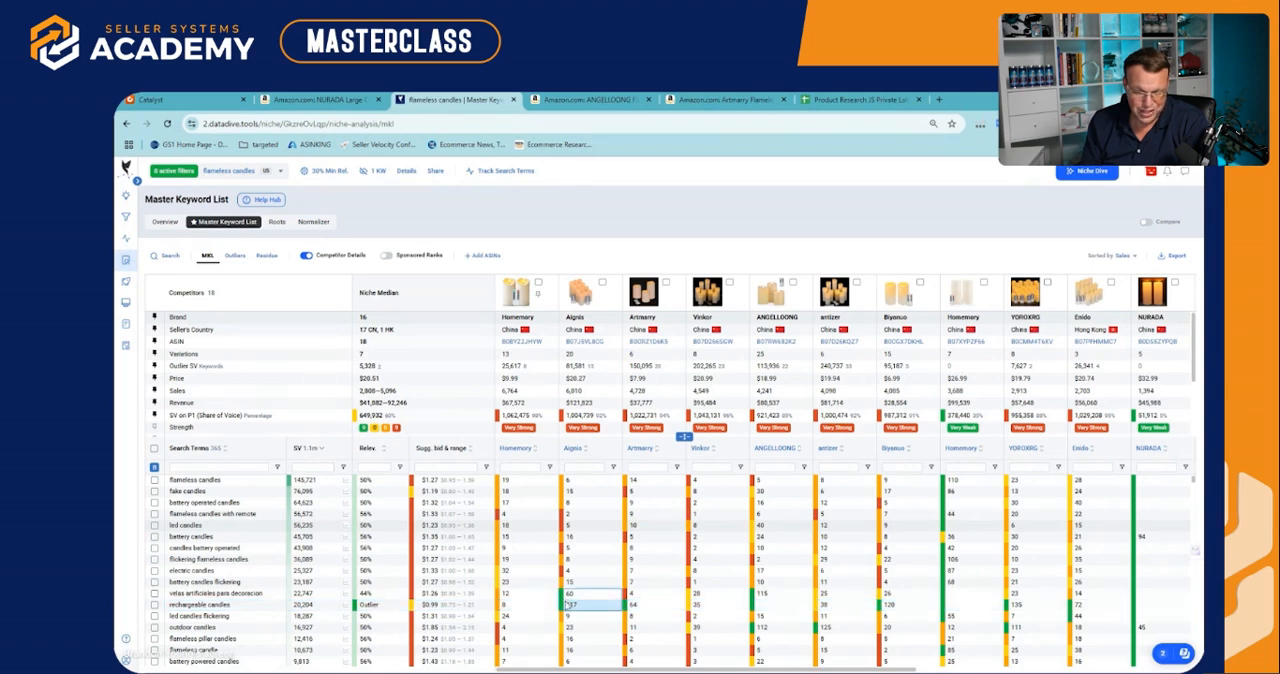
click(212, 595)
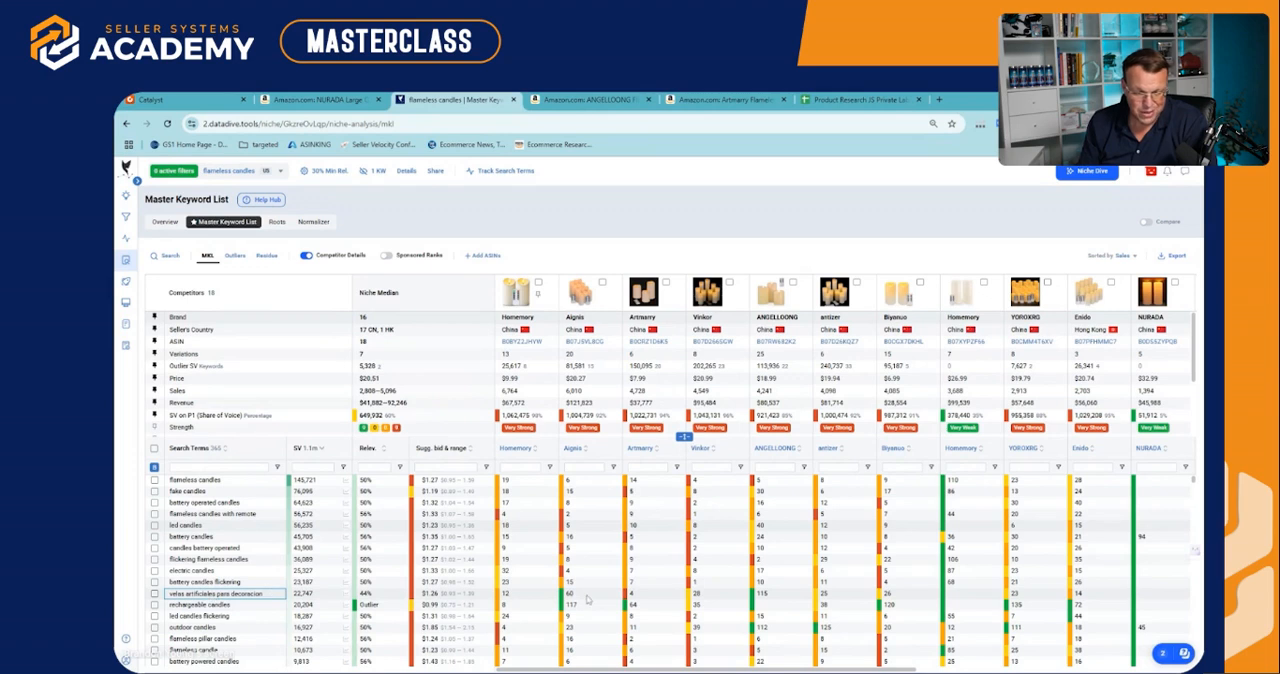
Open the Aignis competitor's Amazon listing and examine its remote control and battery details, main image and variations
click(582, 294)
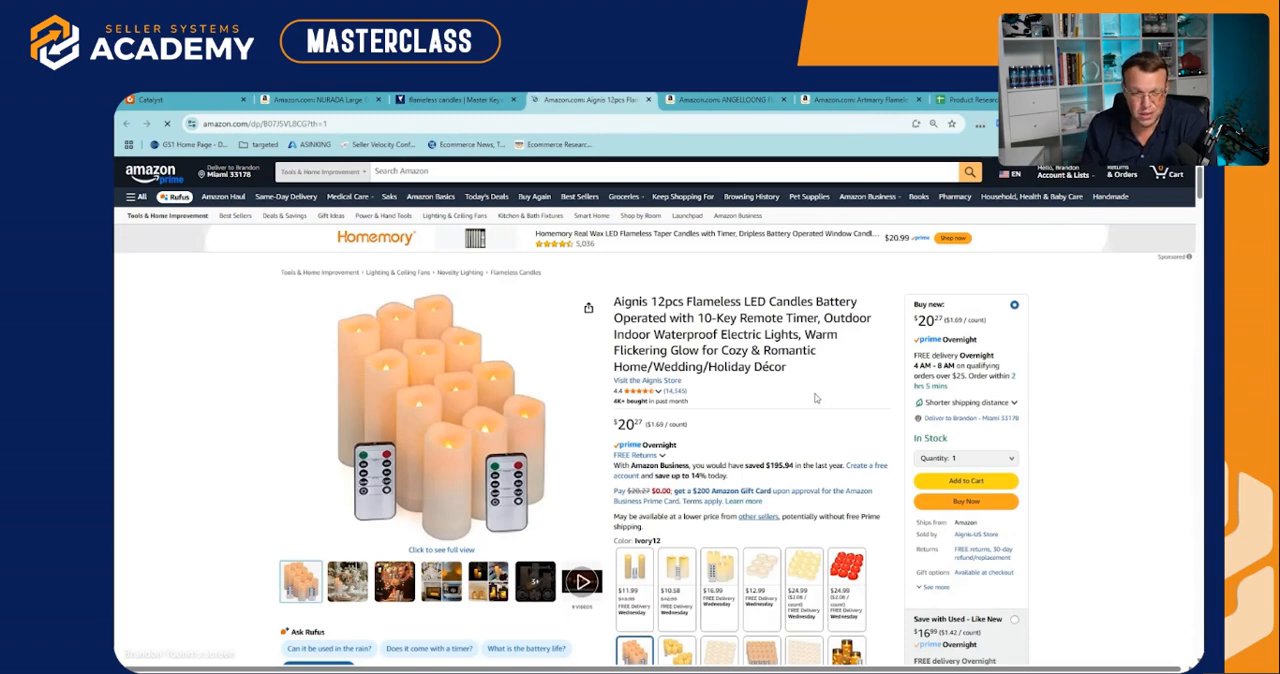
scroll(860, 400, down, 3)
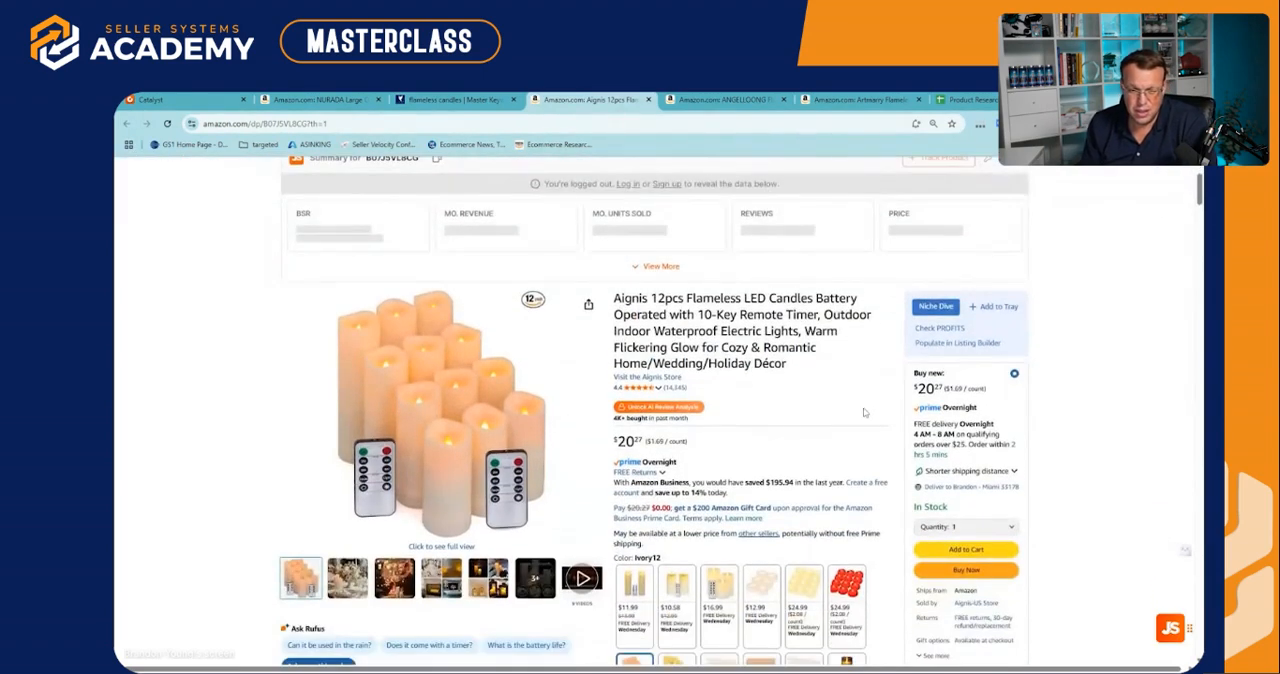
scroll(866, 408, down, 5)
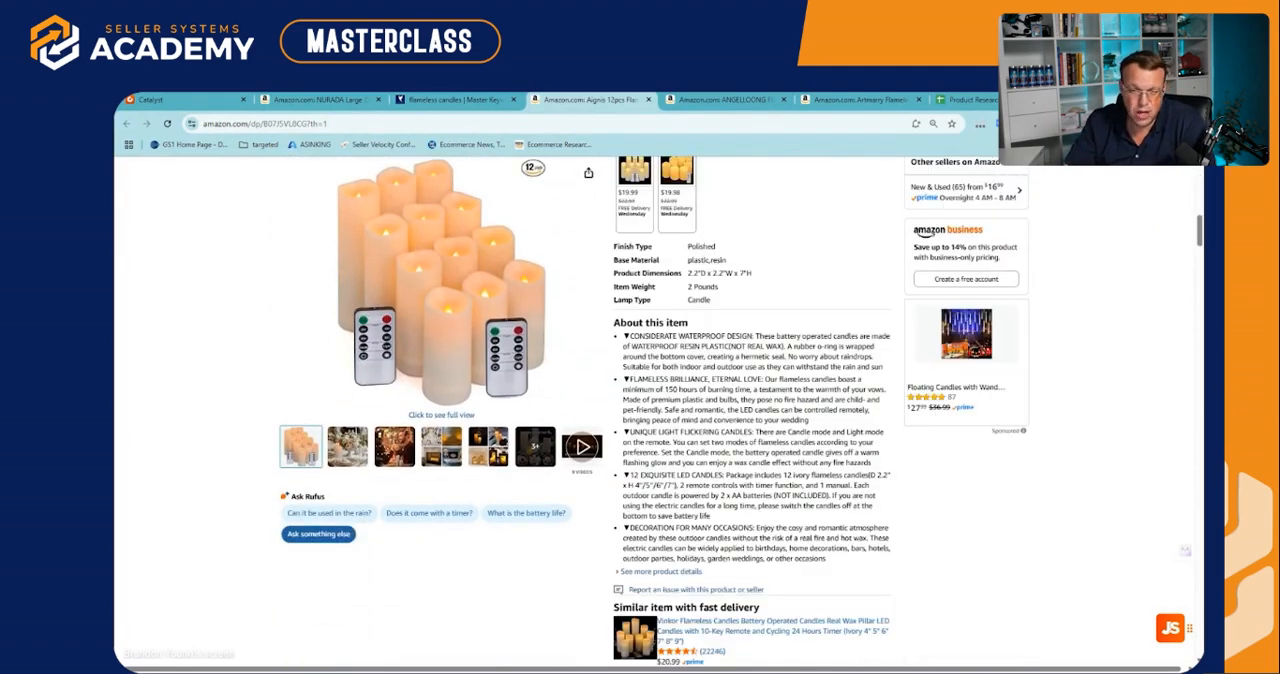
scroll(760, 380, down, 1)
drag(716, 353, 821, 353)
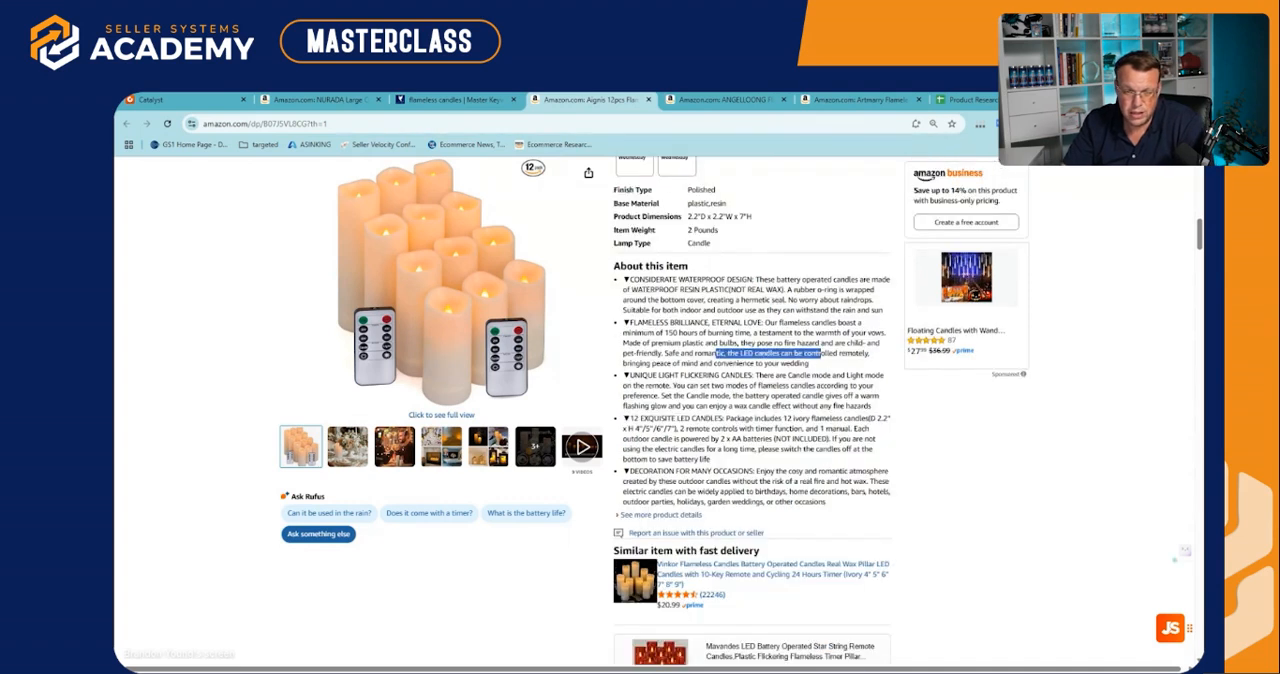
scroll(760, 411, up, 1)
drag(701, 495, 814, 495)
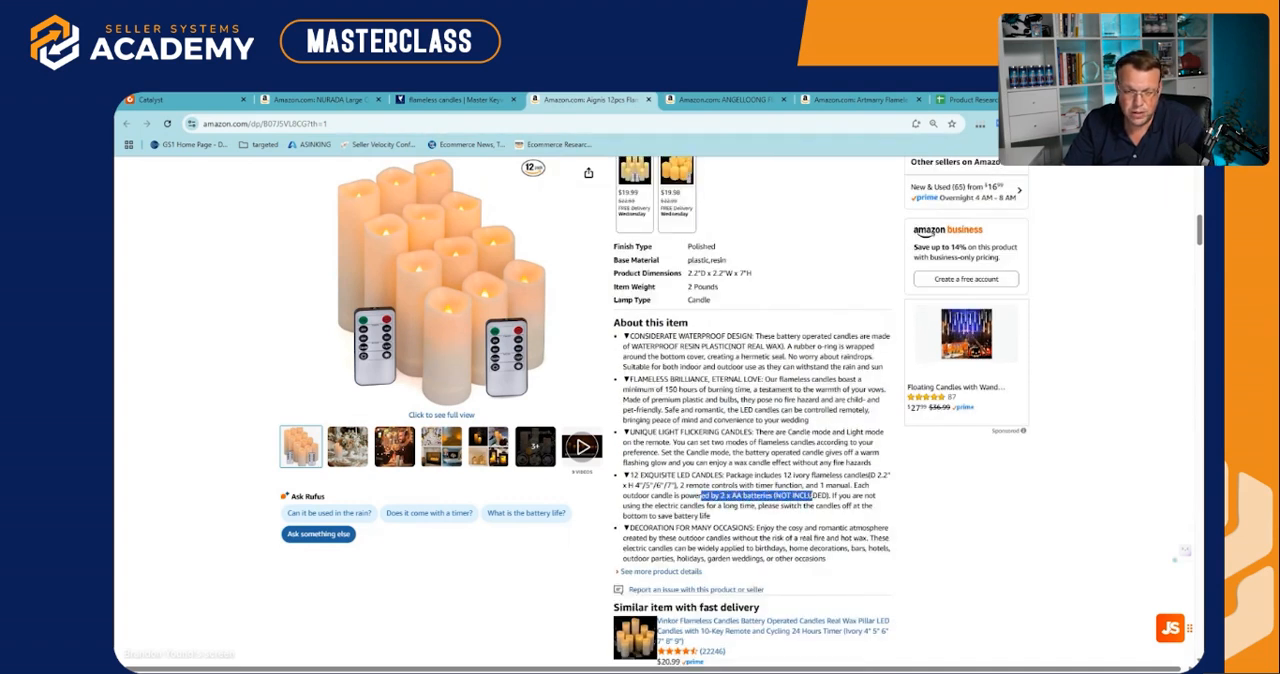
mouse_move(430, 336)
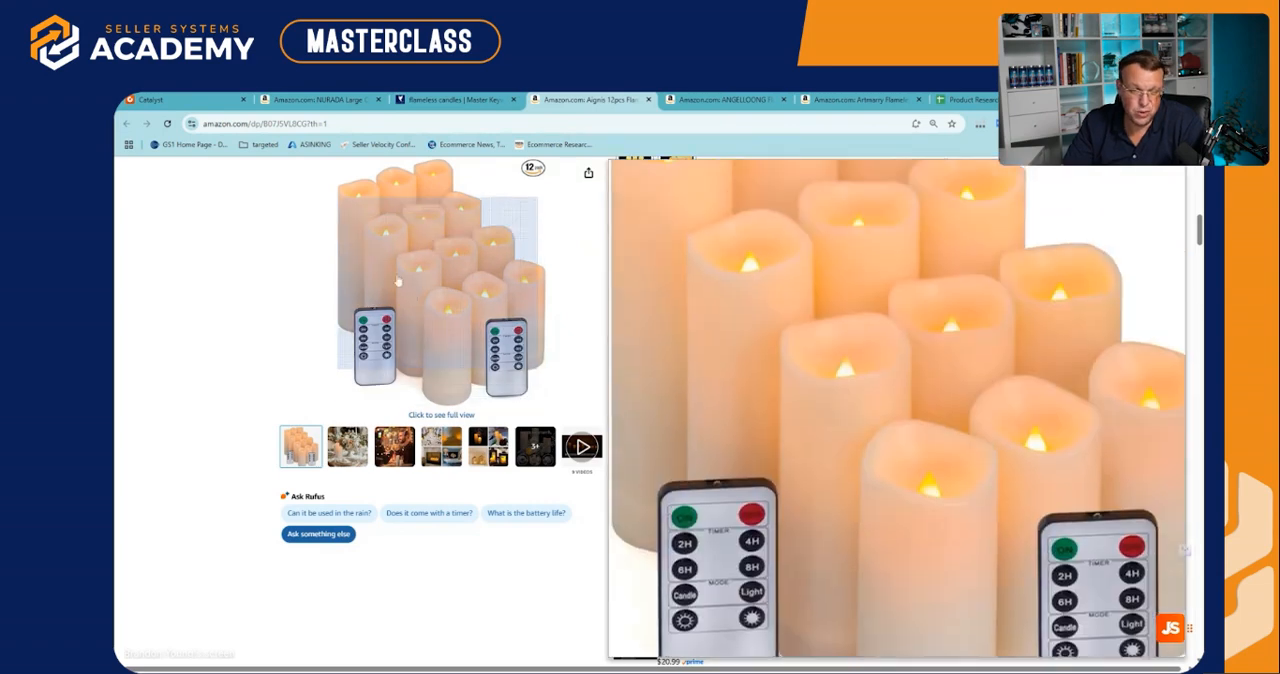
scroll(853, 395, up, 10)
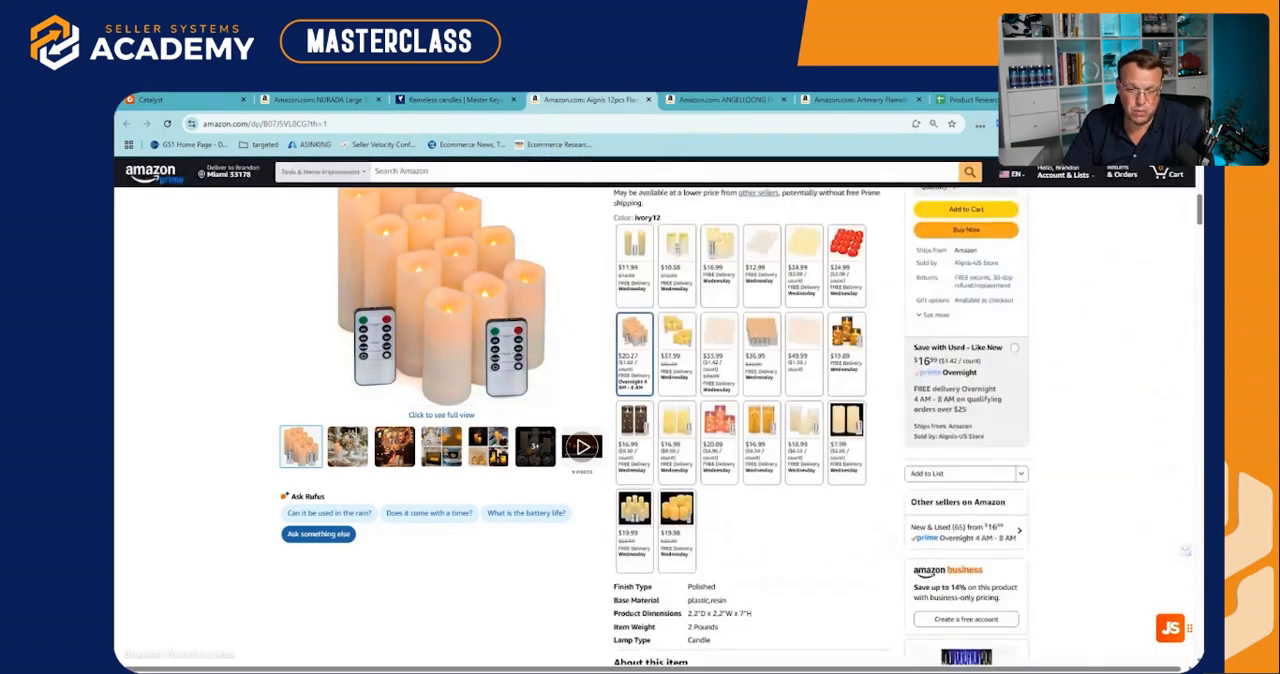
Return to the flameless candles keyword list in Data Dive and look through its search terms
click(455, 99)
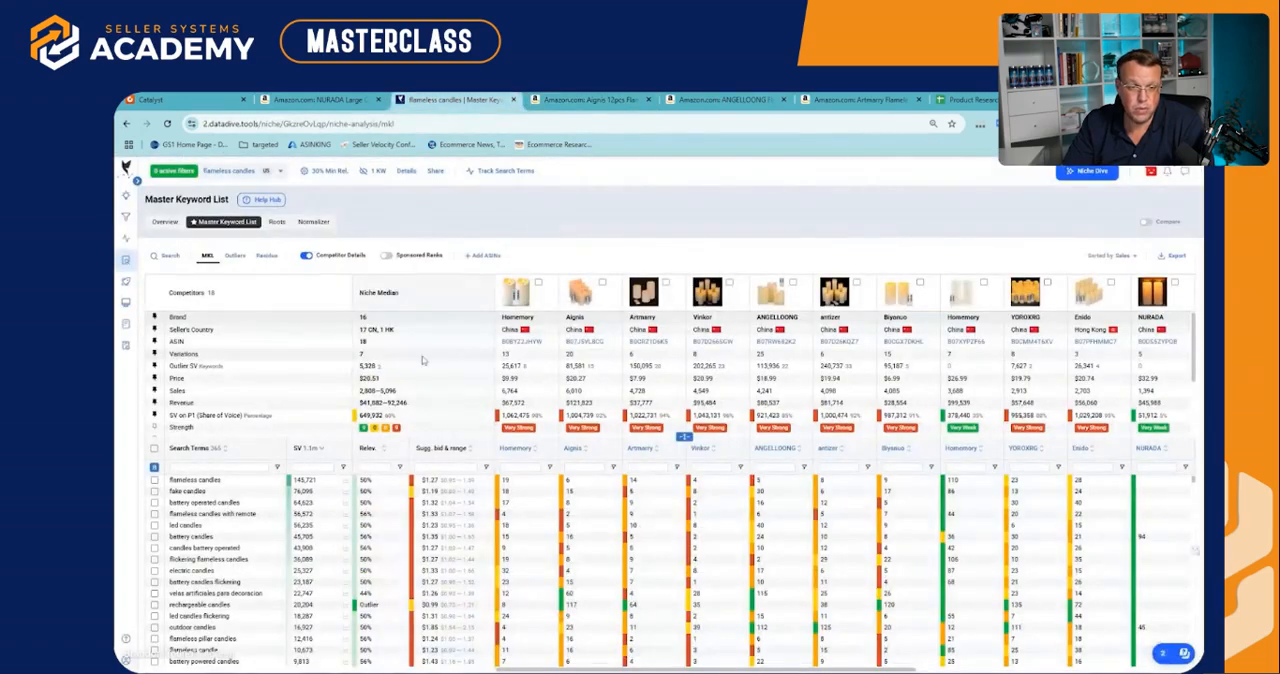
scroll(543, 488, down, 2)
scroll(543, 488, up, 2)
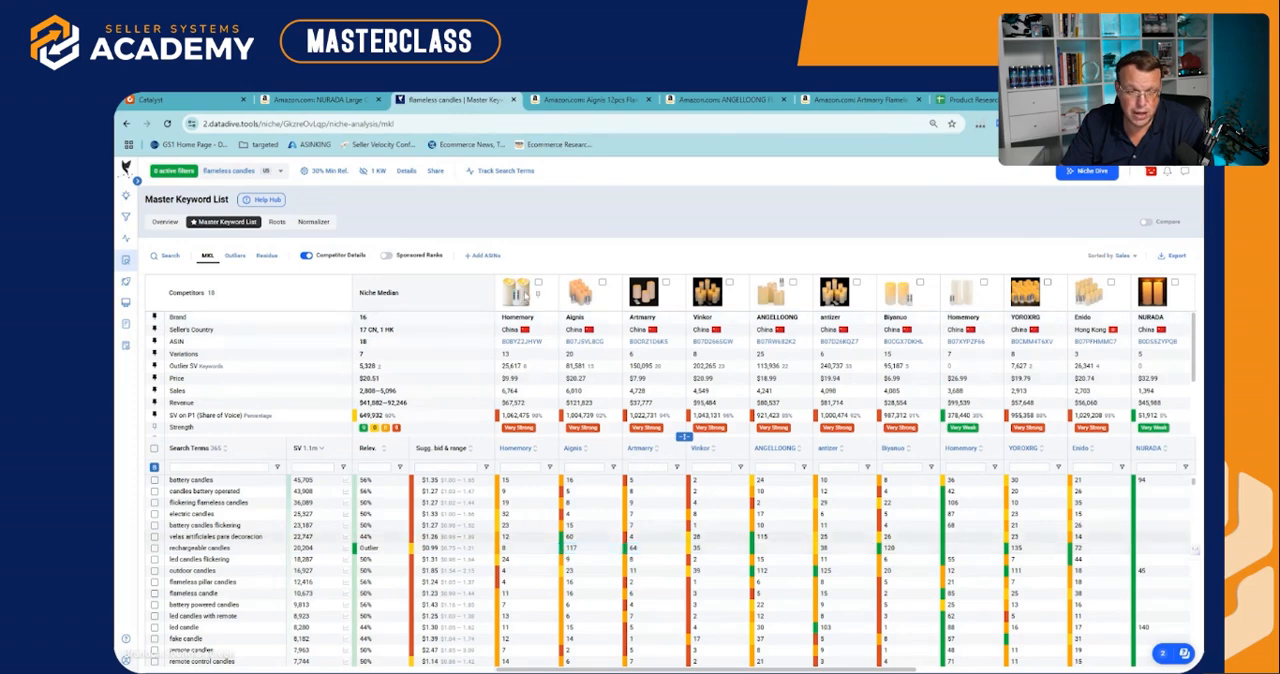
Open the first Homemory competitor's Amazon listing and review its bullet points, package contents and size options
click(524, 291)
scroll(851, 443, down, 2)
drag(786, 534, 831, 554)
scroll(828, 466, down, 1)
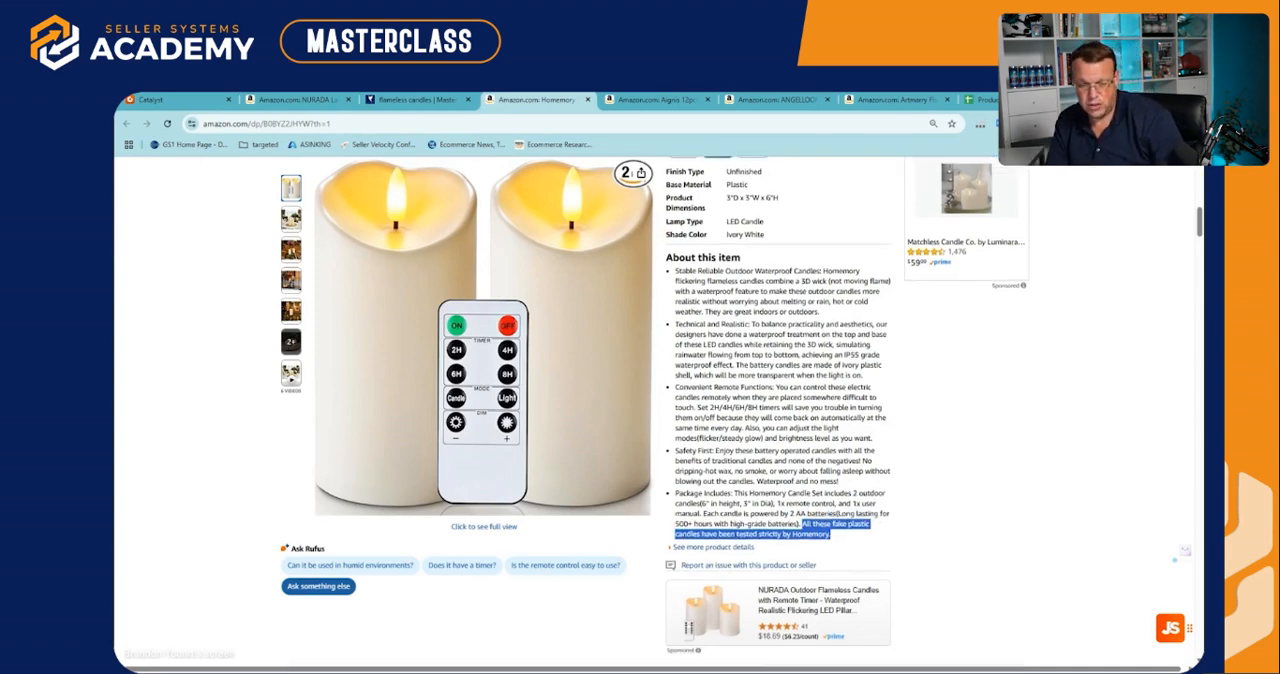
scroll(810, 455, up, 3)
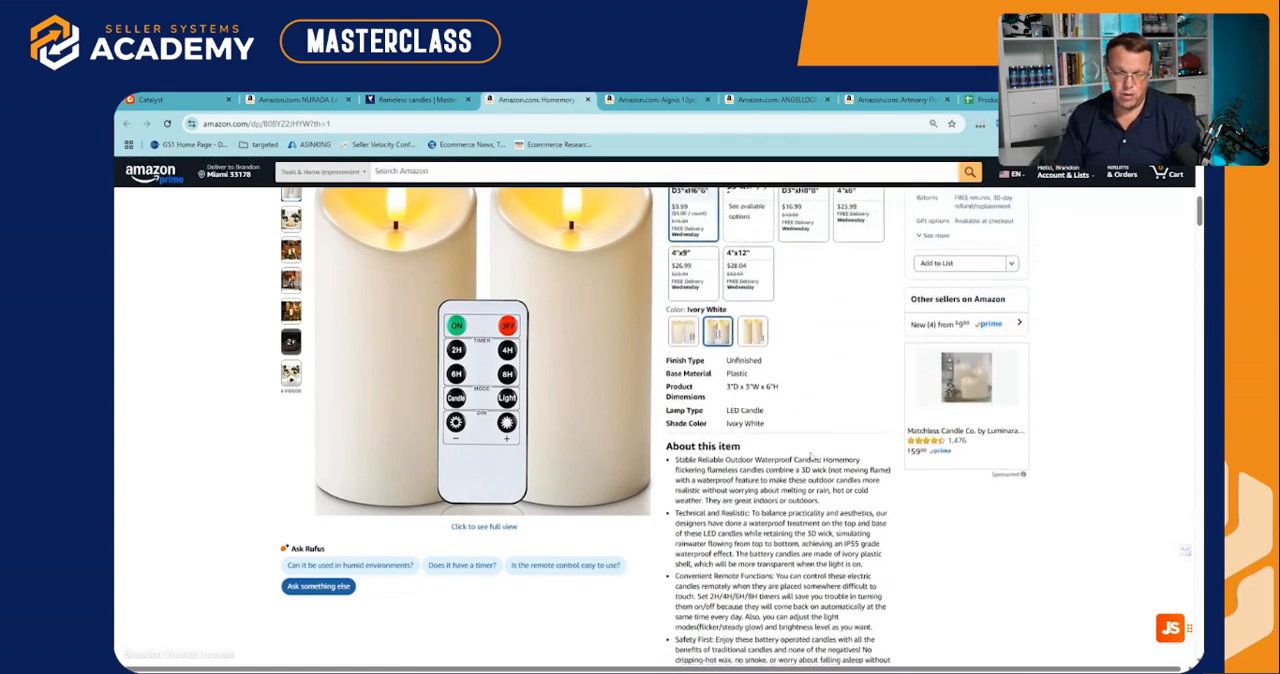
scroll(845, 504, up, 5)
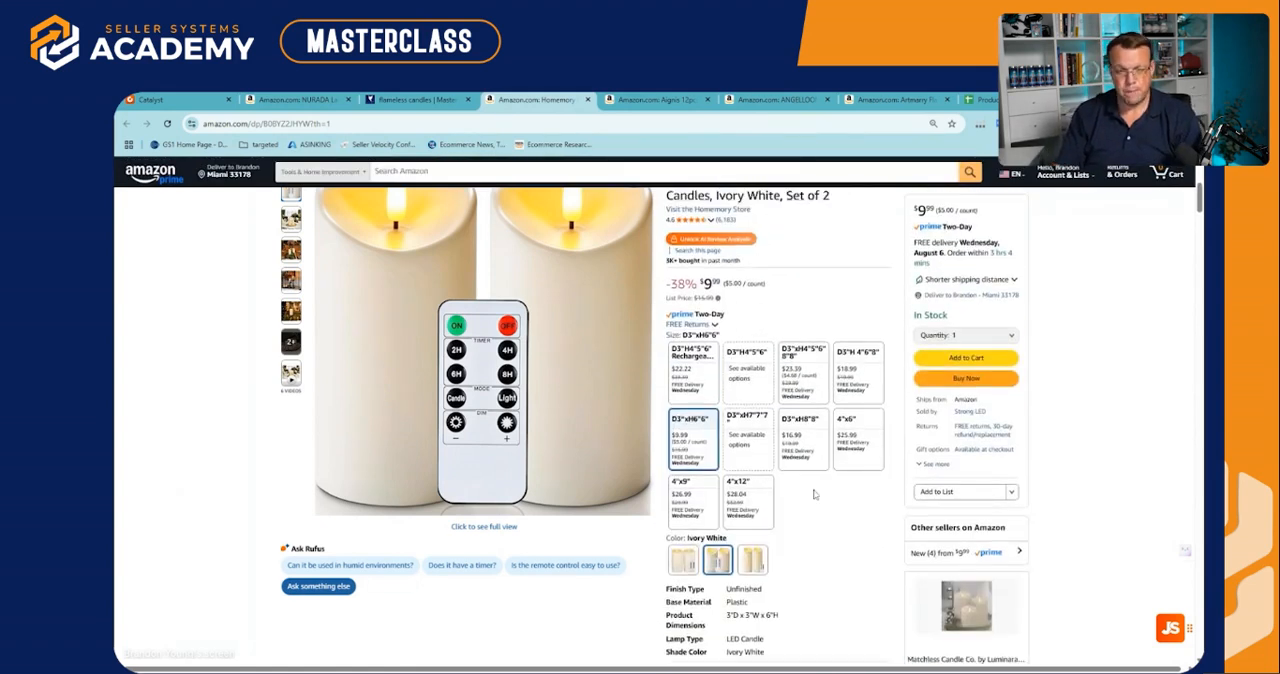
scroll(819, 484, down, 1)
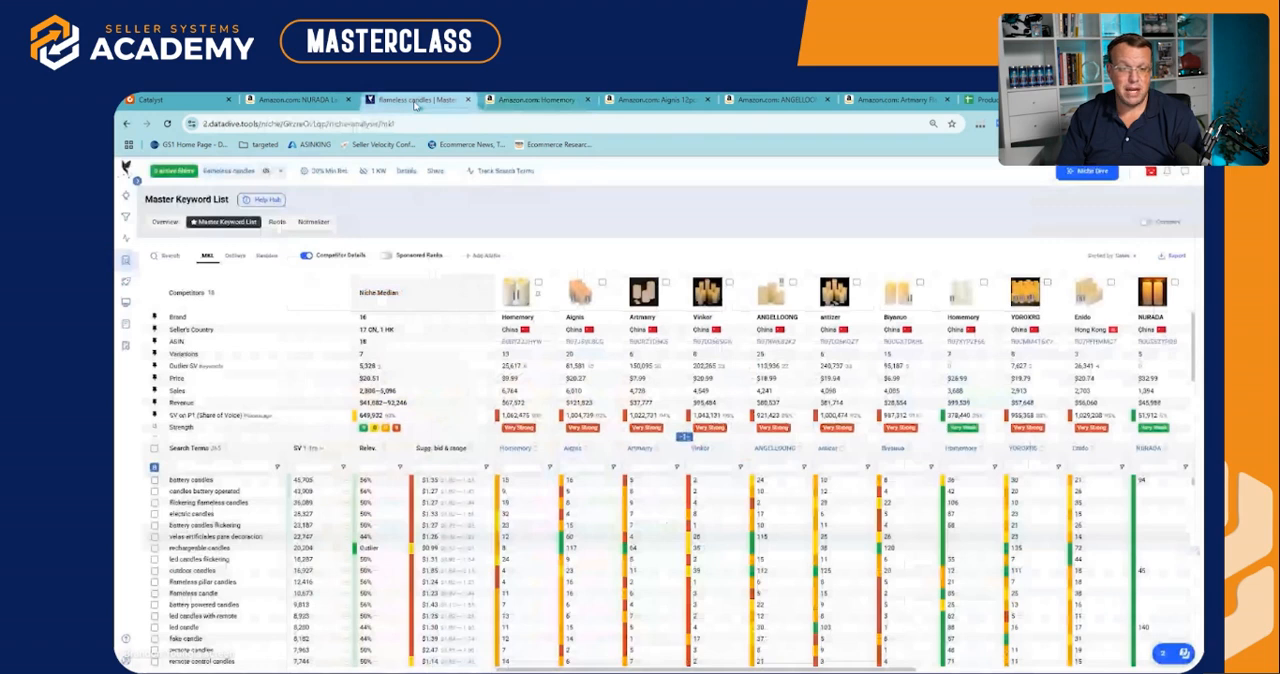
Switch back to Data Dive and check the first Homemory product's rank for "rechargeable candles"
click(415, 99)
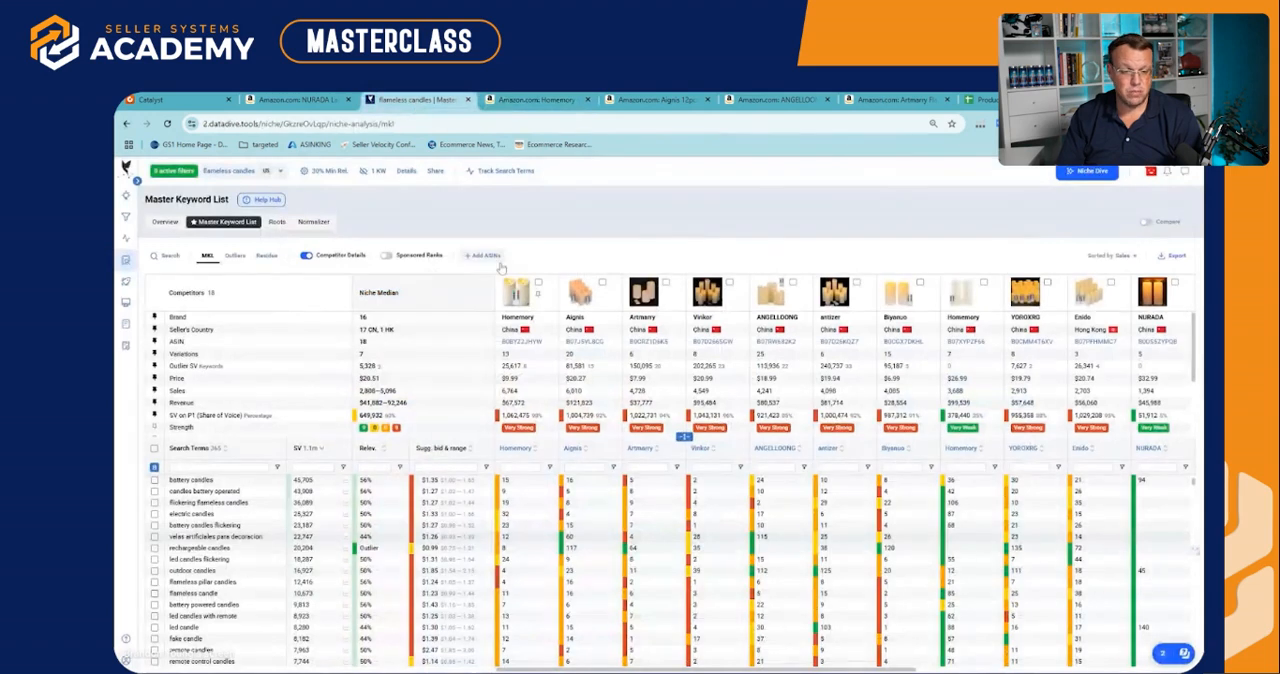
click(512, 548)
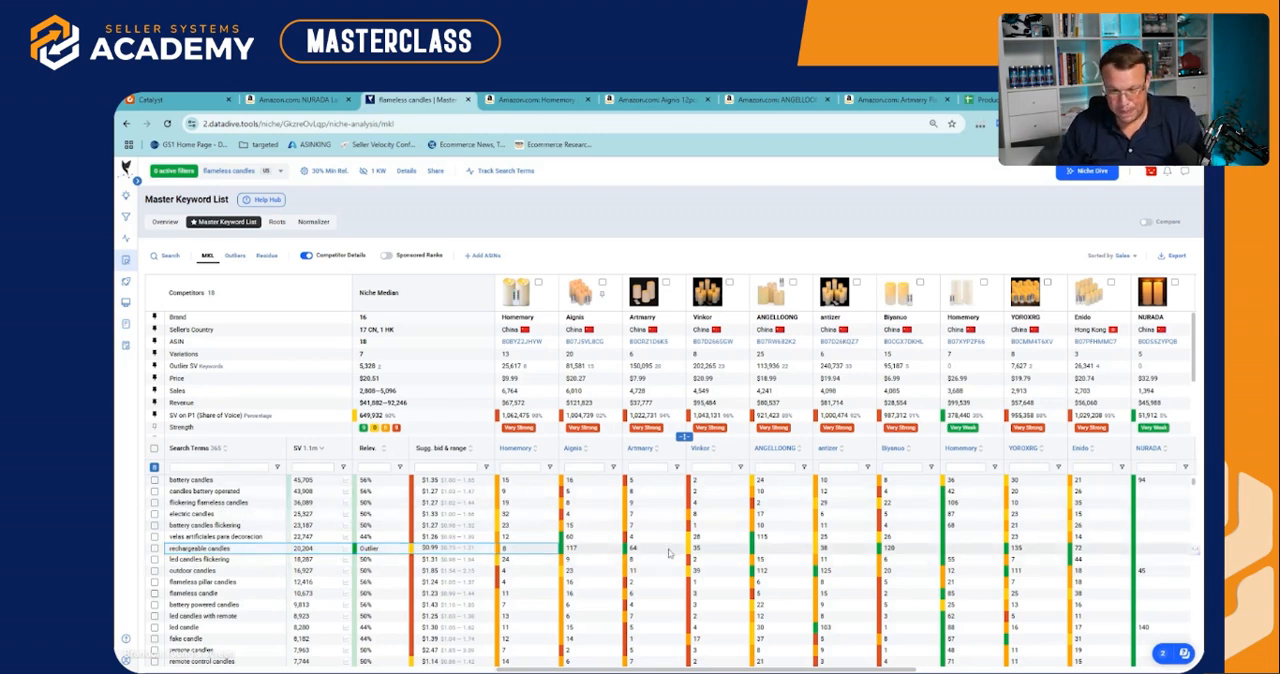
scroll(539, 563, up, 2)
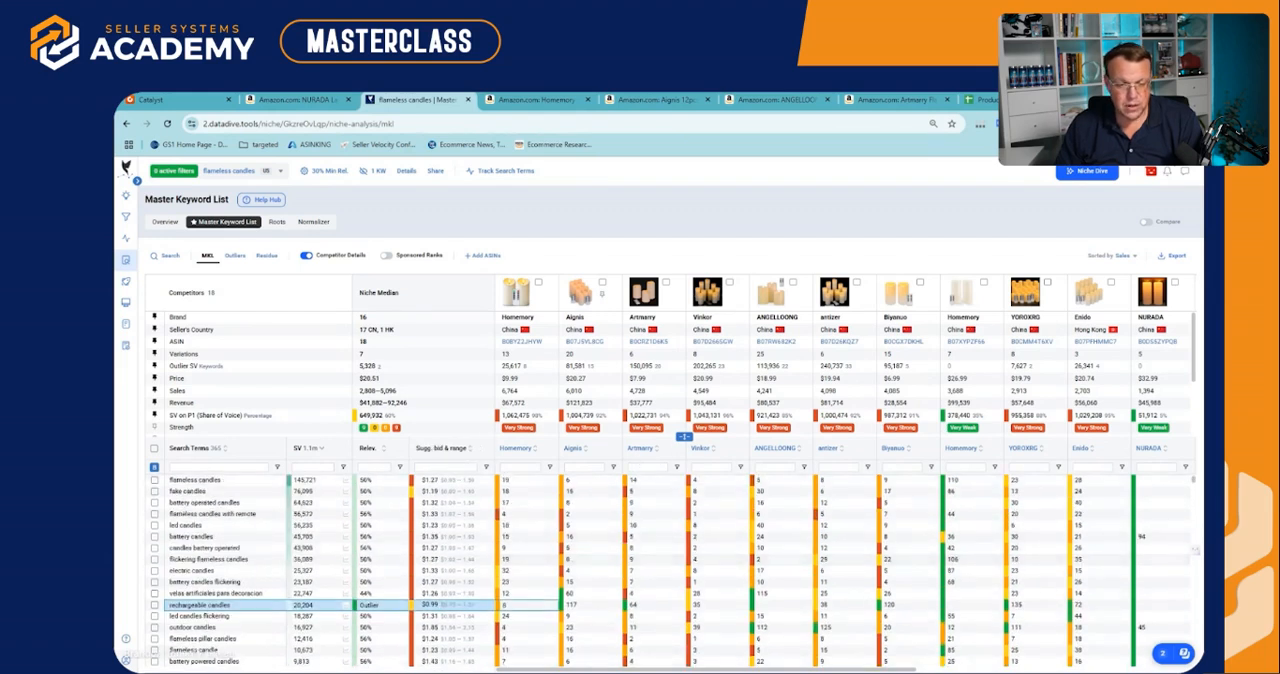
Review the niche overview's statistics, including the median price, and go back to the Master Keyword List
click(166, 222)
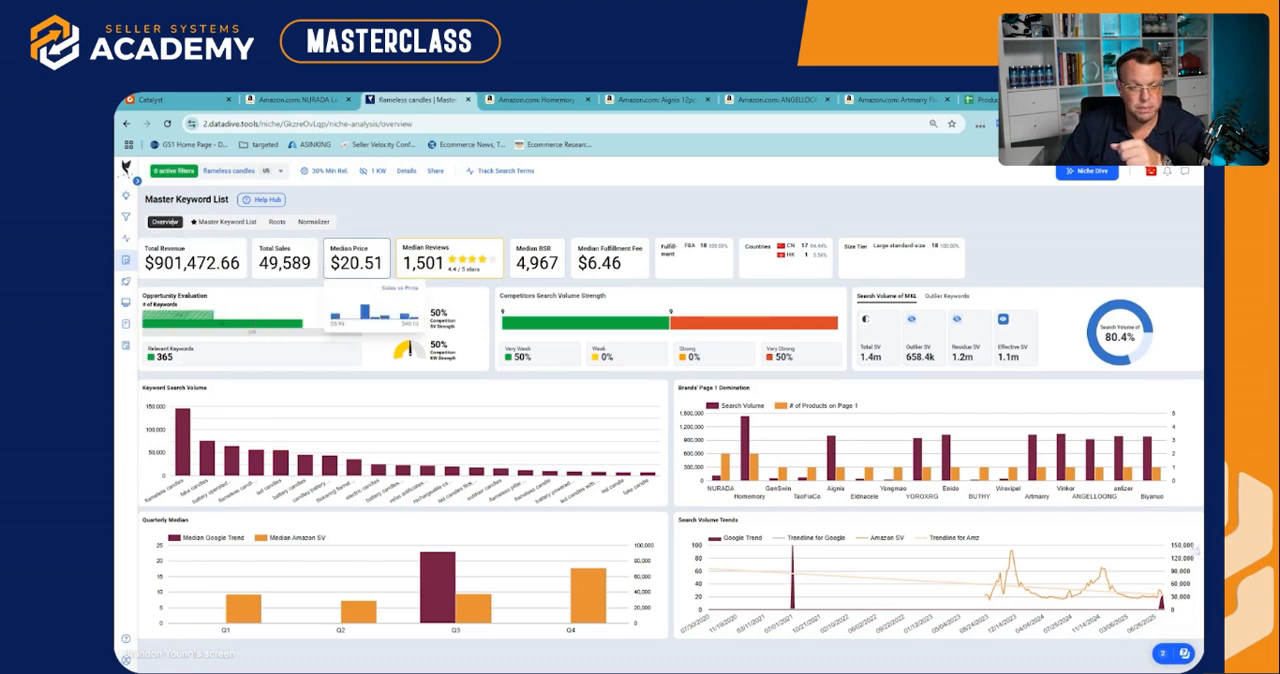
click(225, 221)
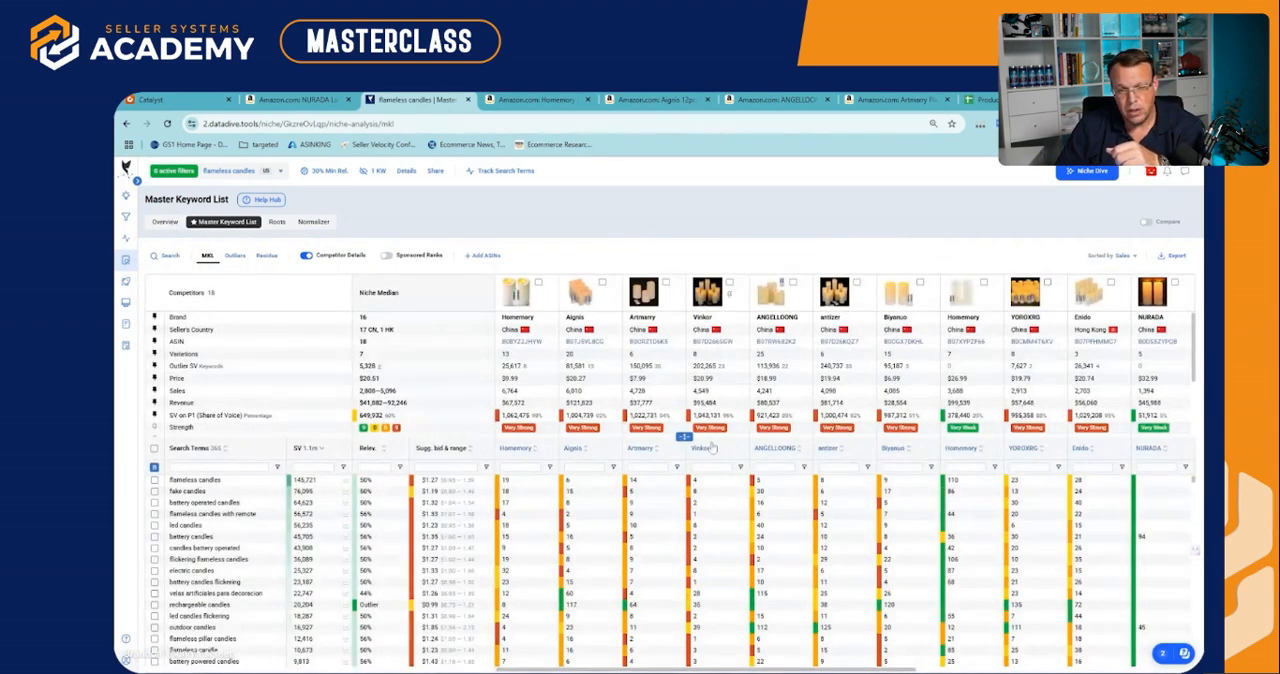
Enlarge the competitor details section to show more metric rows and compare them across the competitors
drag(683, 436, 683, 492)
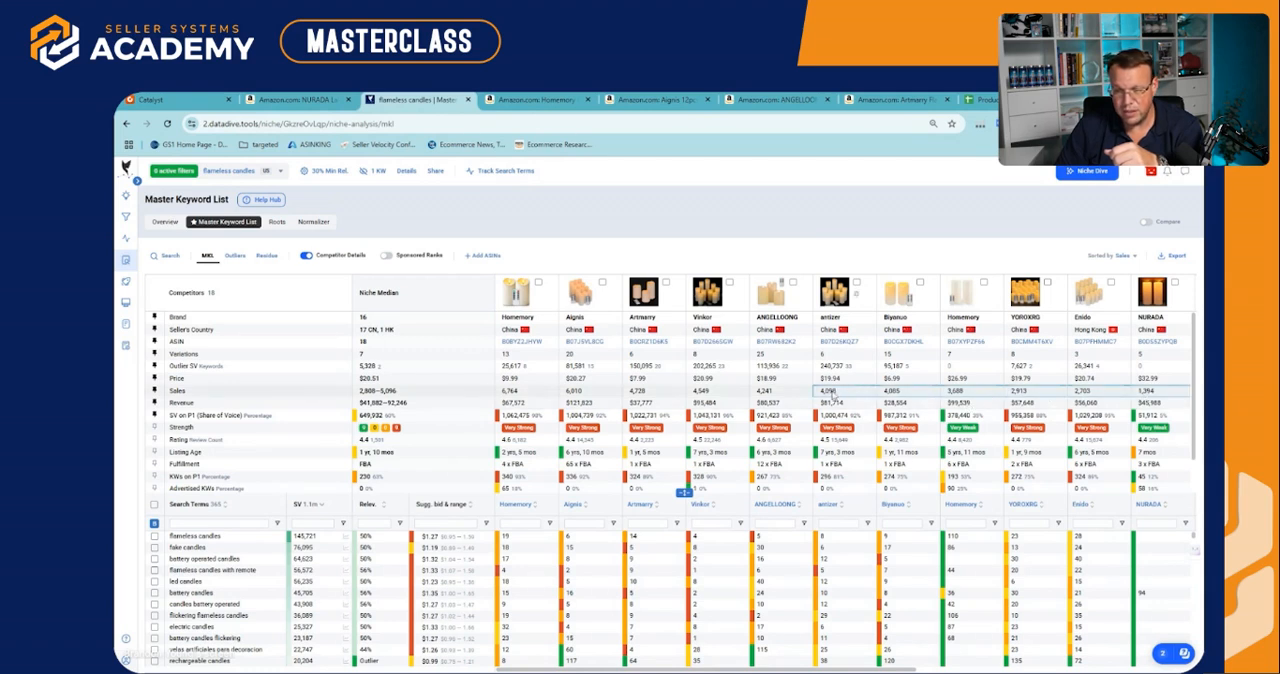
scroll(910, 395, down, 1)
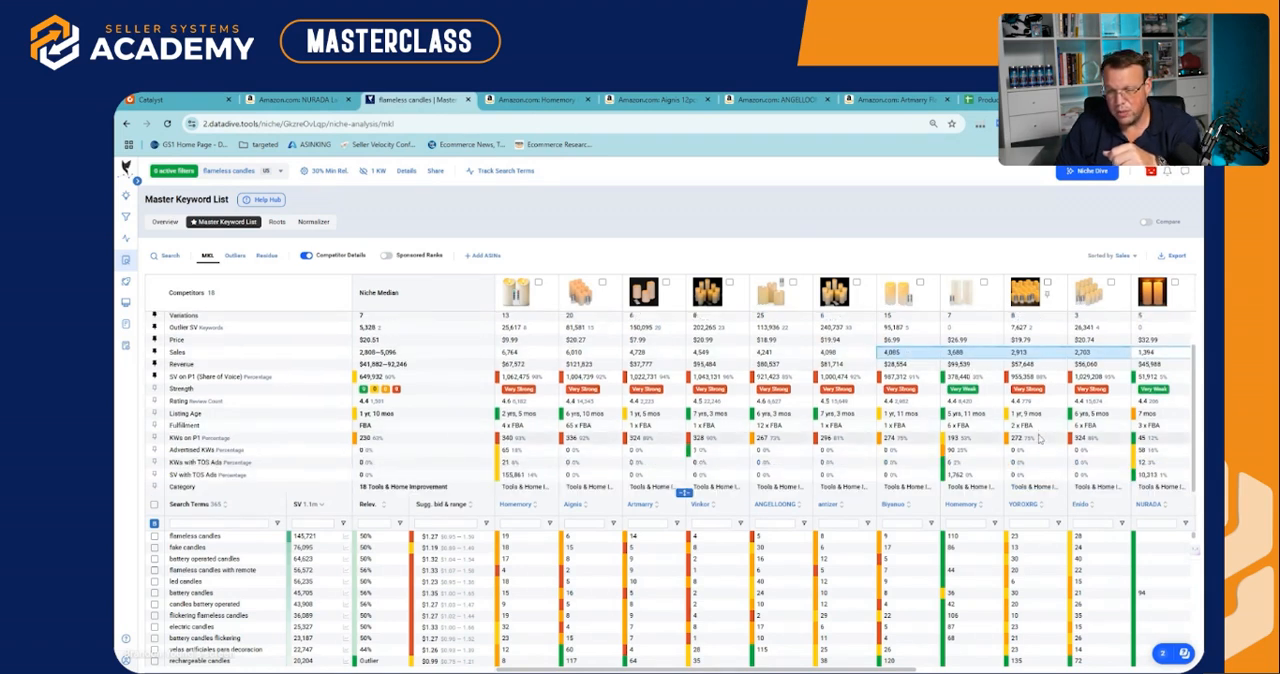
scroll(1063, 437, up, 1)
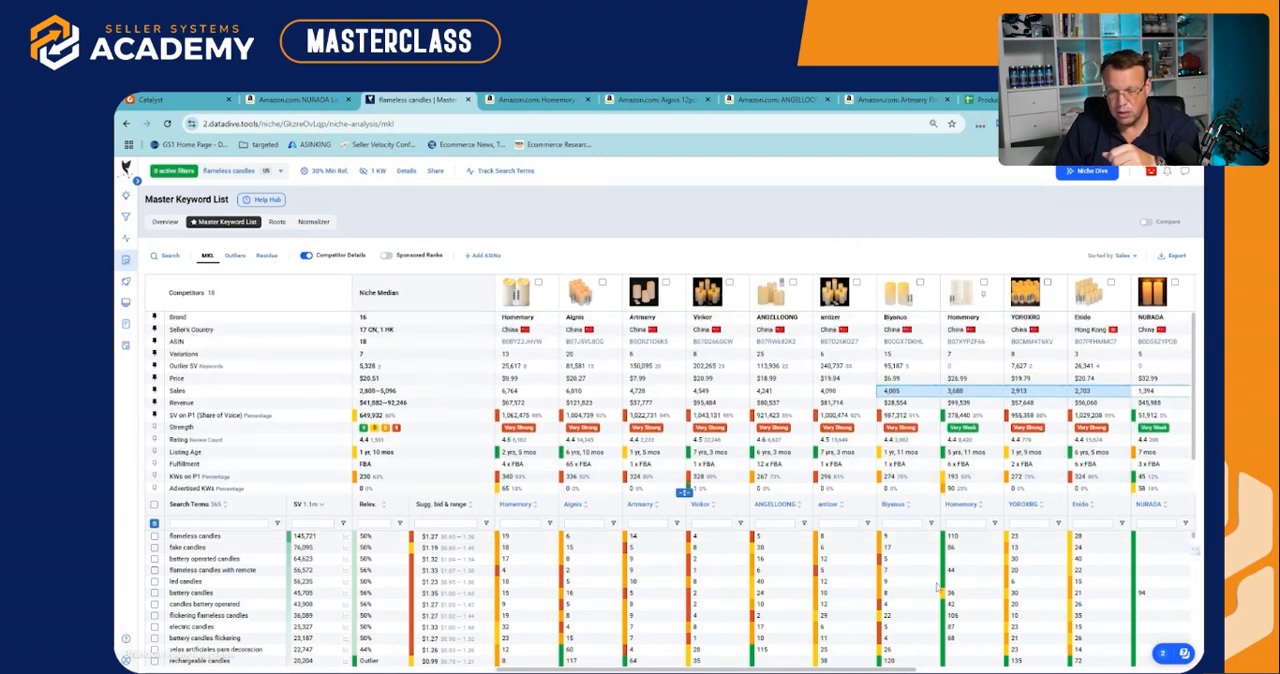
scroll(683, 492, right, 5)
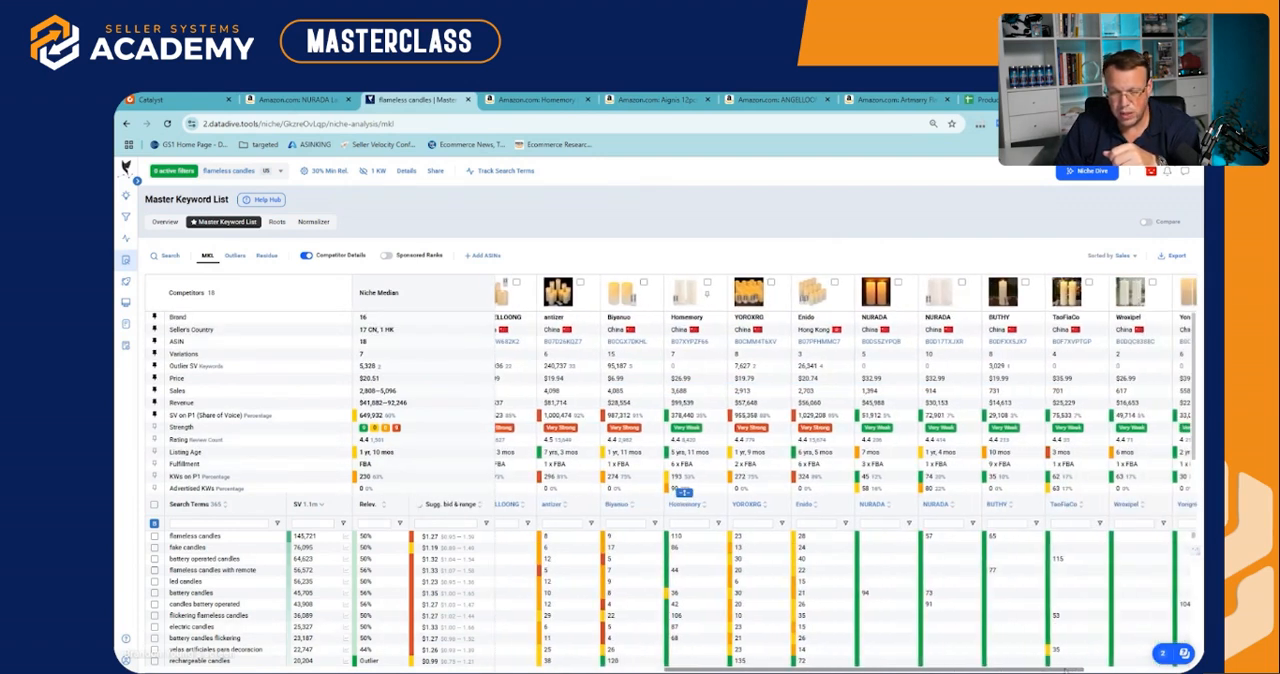
scroll(1046, 573, left, 3)
scroll(1046, 573, down, 3)
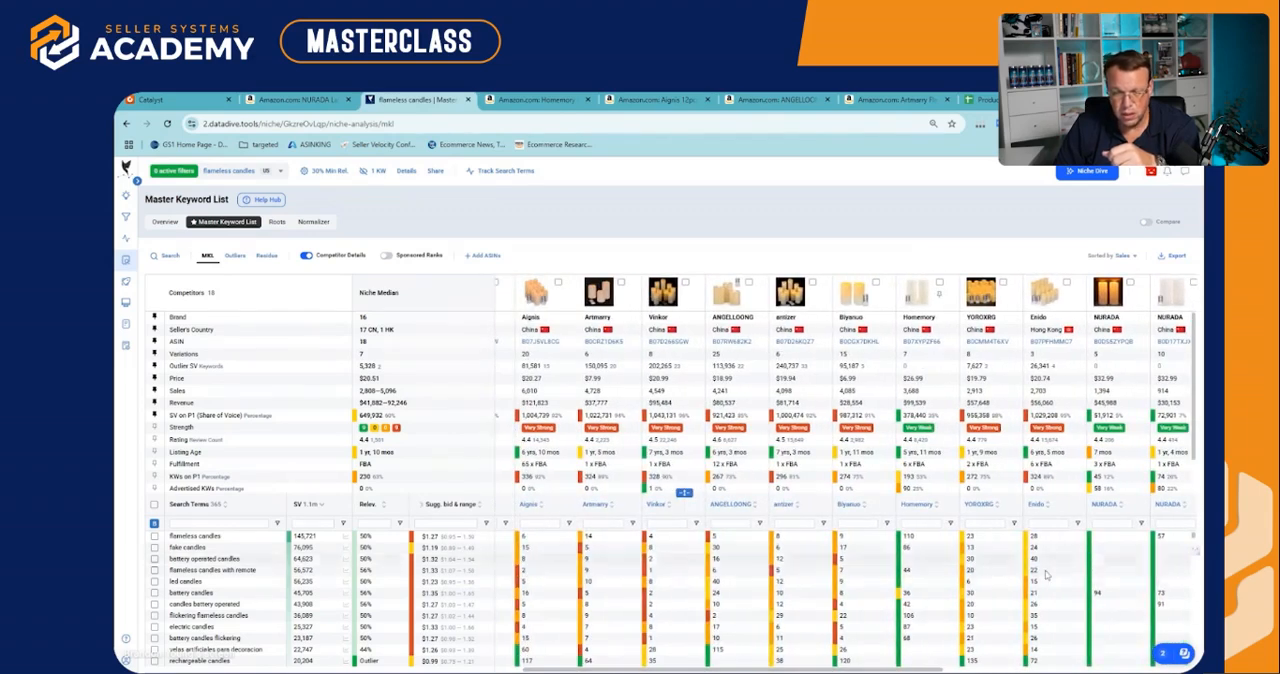
scroll(1046, 573, up, 4)
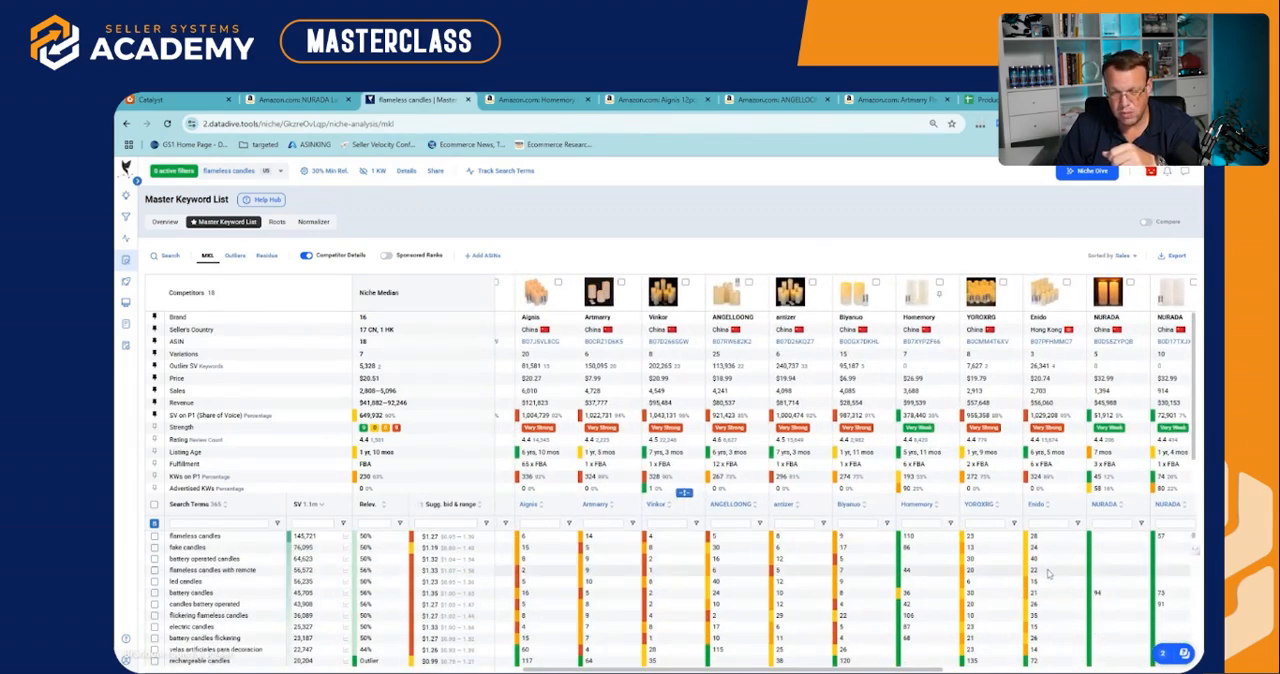
scroll(958, 640, right, 3)
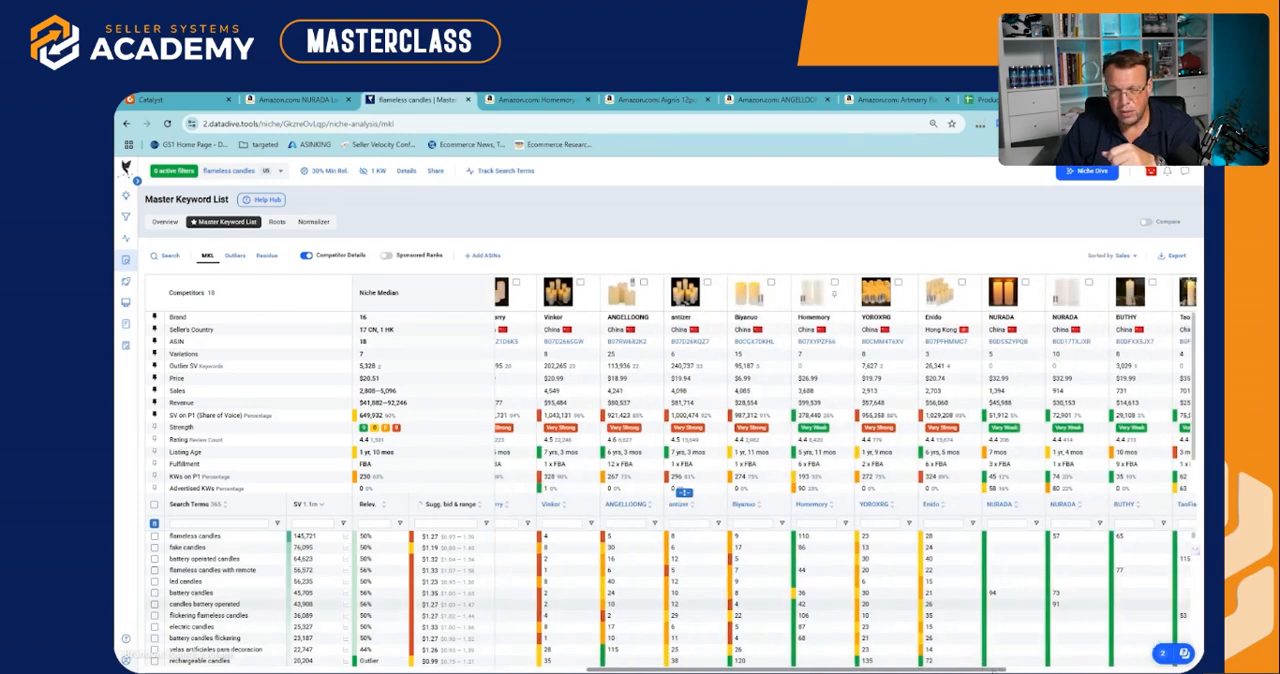
Compare the sales, revenue and price figures of the competitors between Vinkor and BUTHY
click(758, 392)
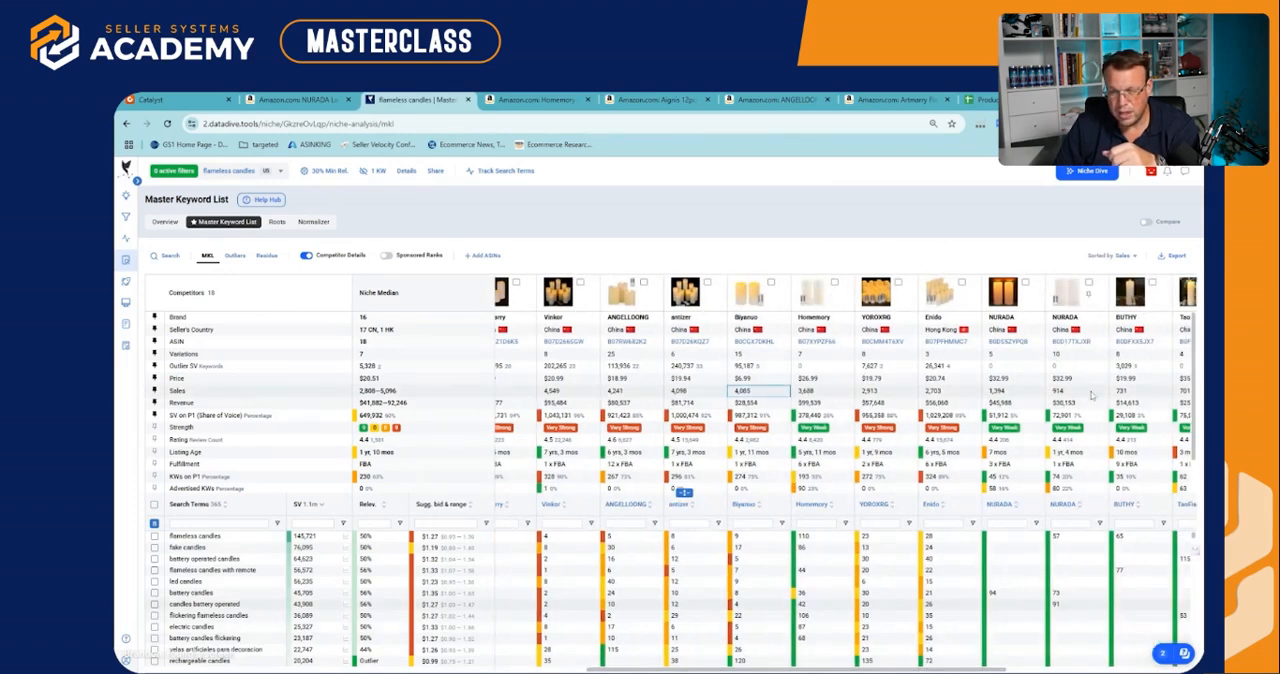
drag(1127, 393, 758, 392)
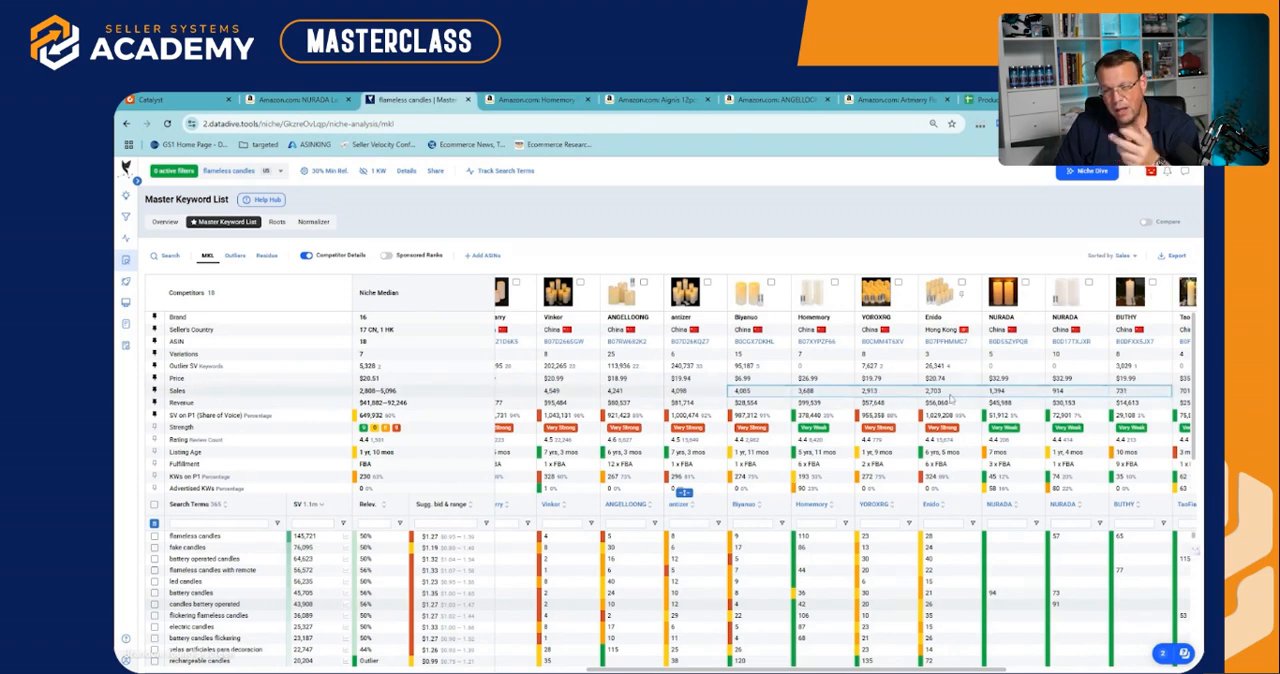
click(943, 395)
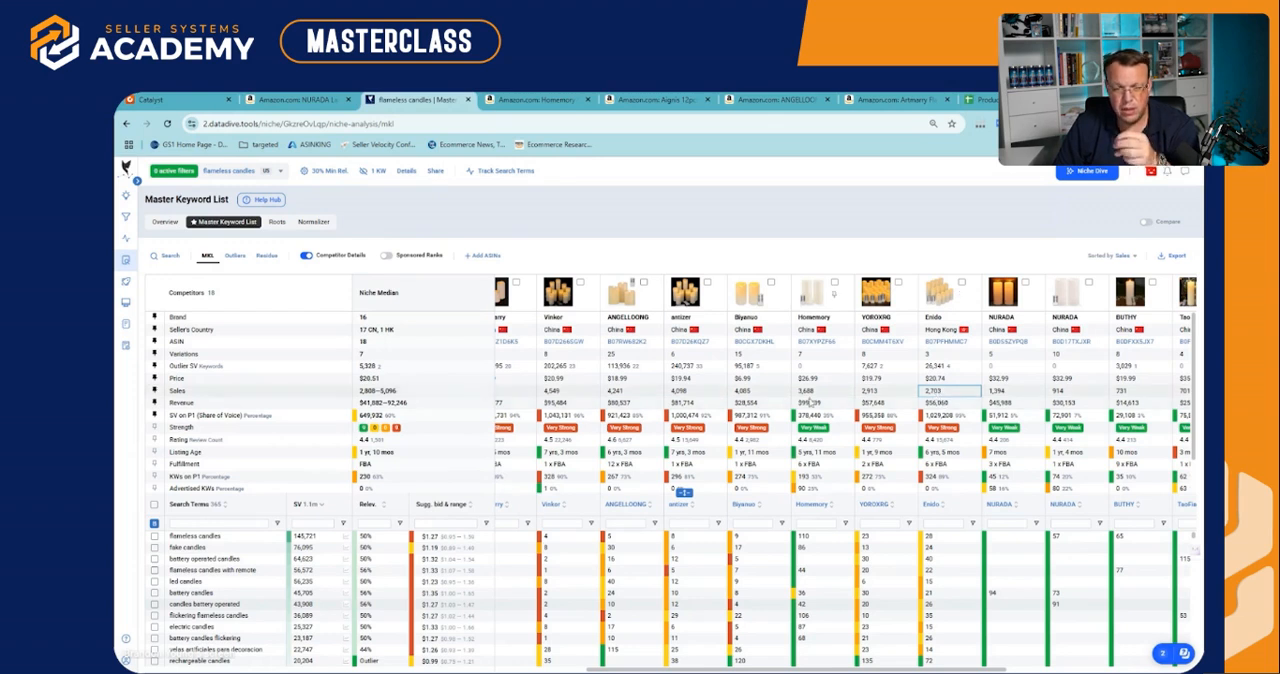
drag(1026, 406, 648, 405)
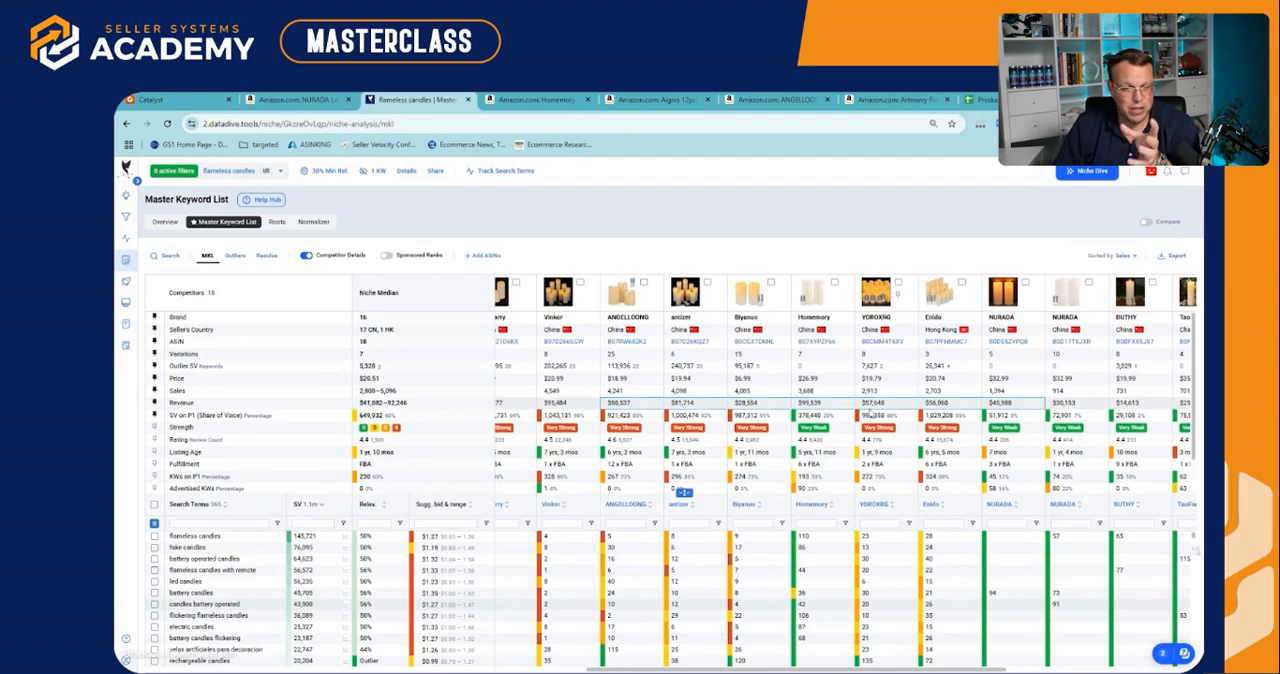
click(885, 406)
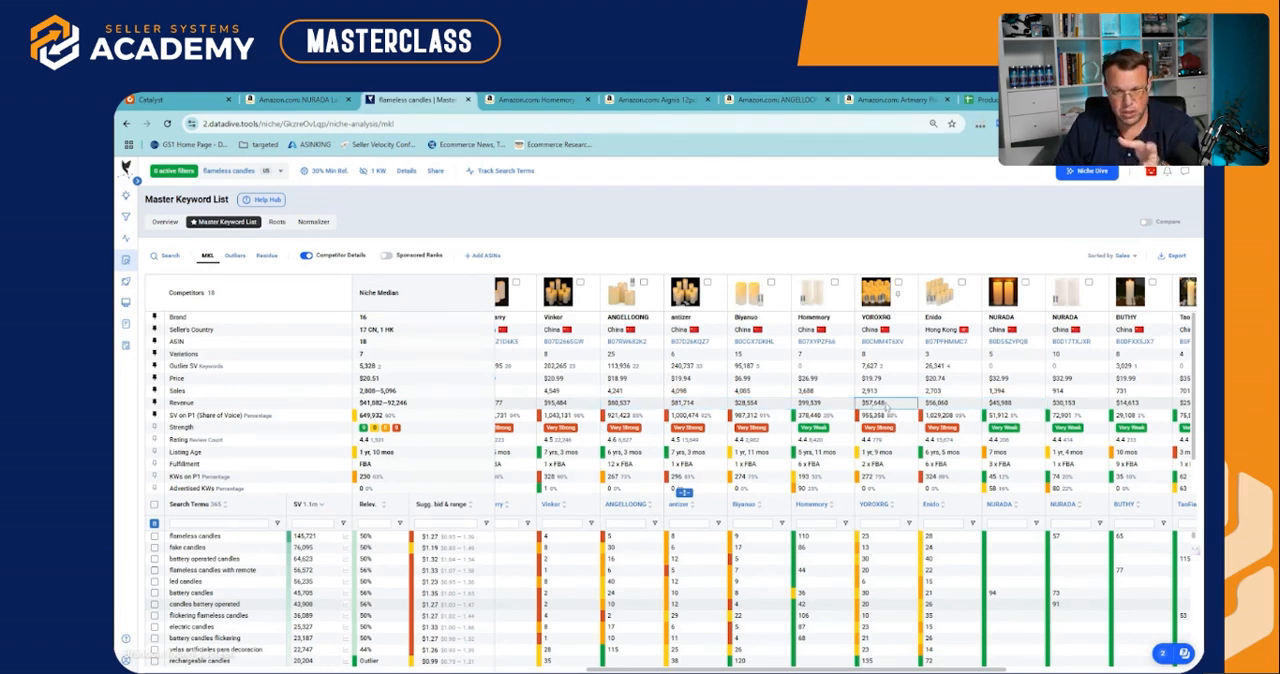
drag(885, 366, 680, 392)
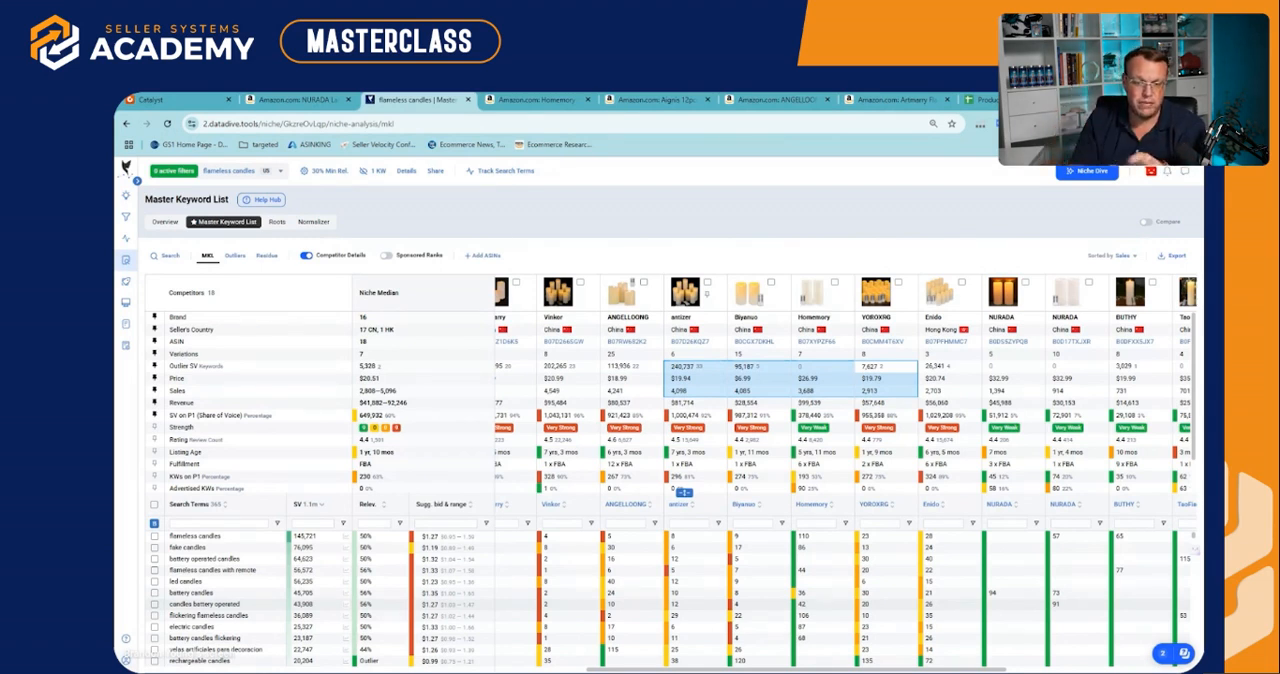
Show the outlier keywords for the flameless candles niche
drag(690, 669, 590, 669)
click(234, 256)
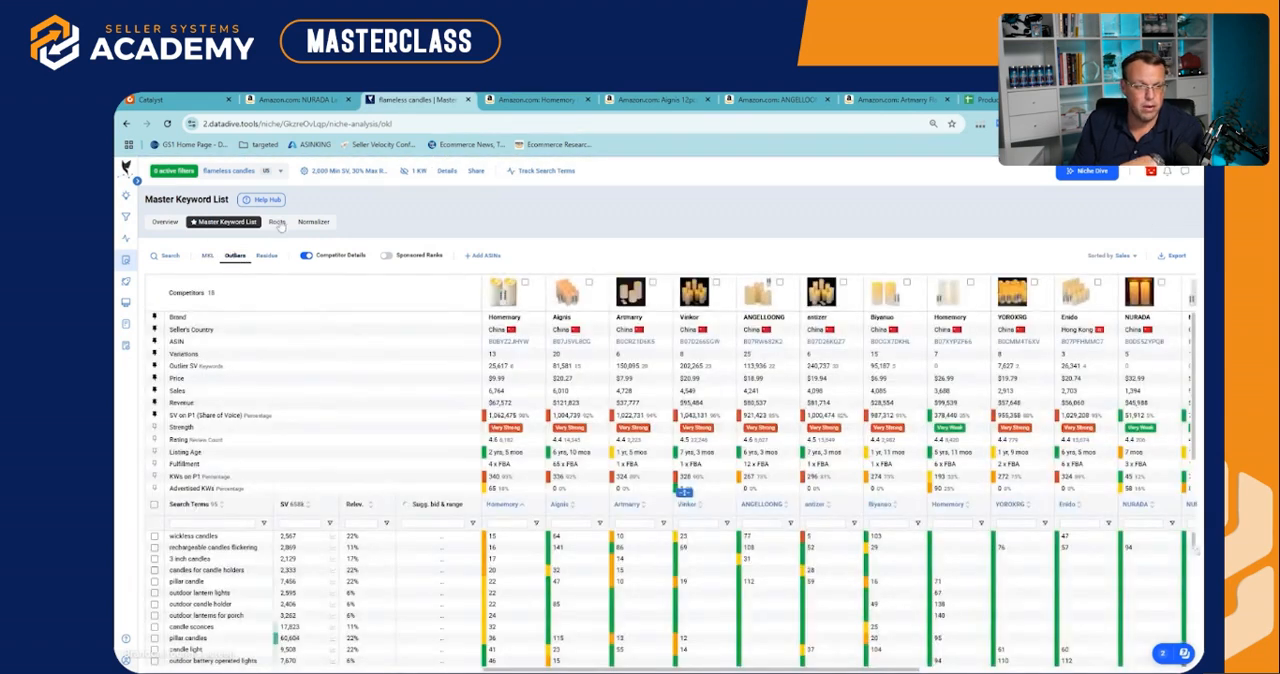
Open the niche overview and examine the Amazon search volume over time in the Search Volume Trends chart
click(165, 222)
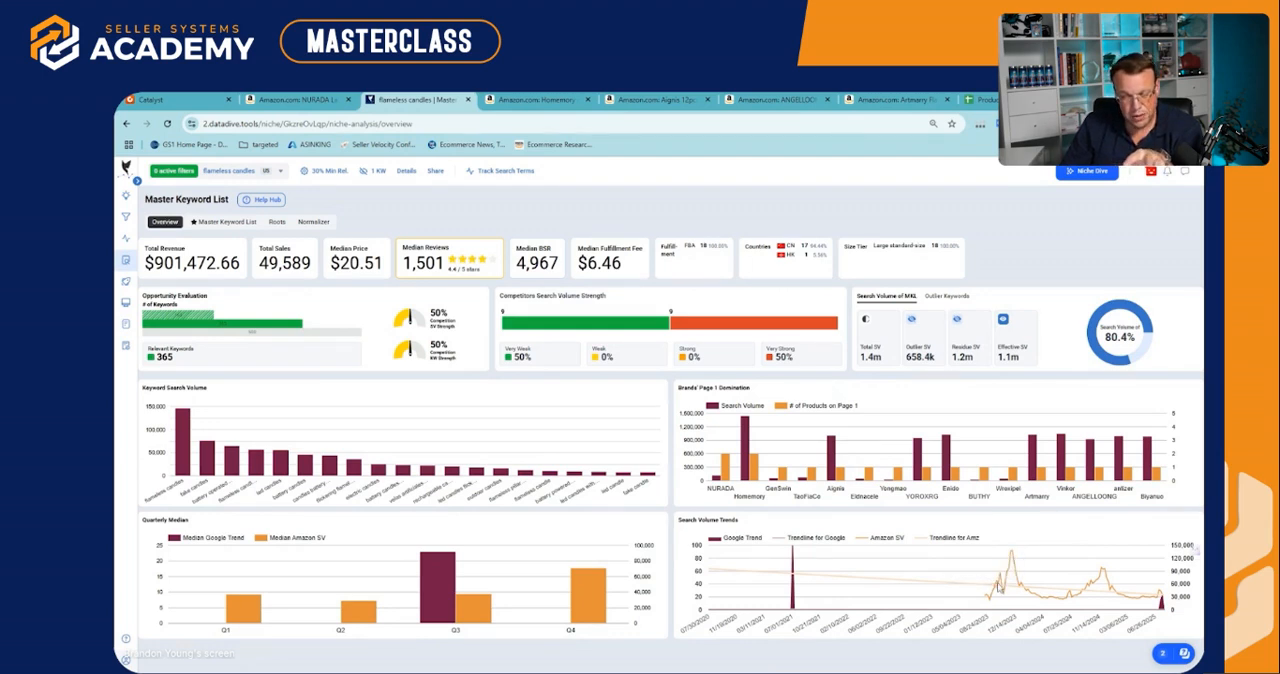
mouse_move(1000, 580)
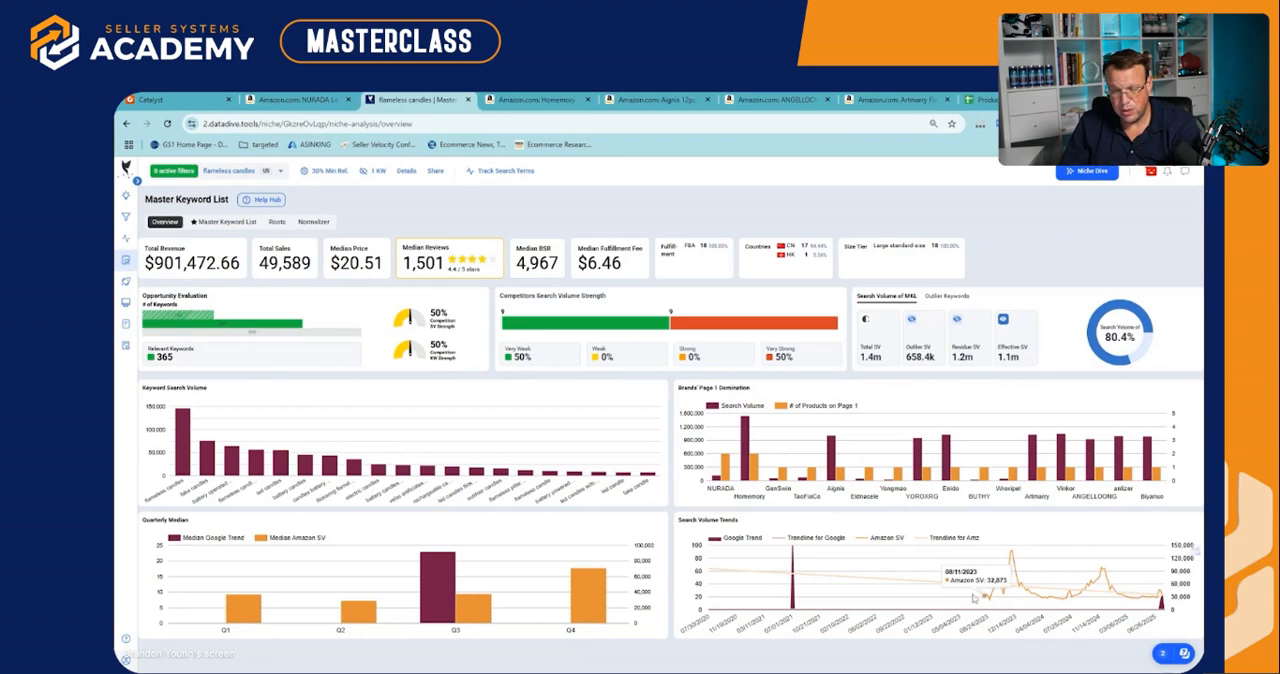
Open the Deep Dive for flameless candles and load the sales data of the first Homemory listing
mouse_move(130, 325)
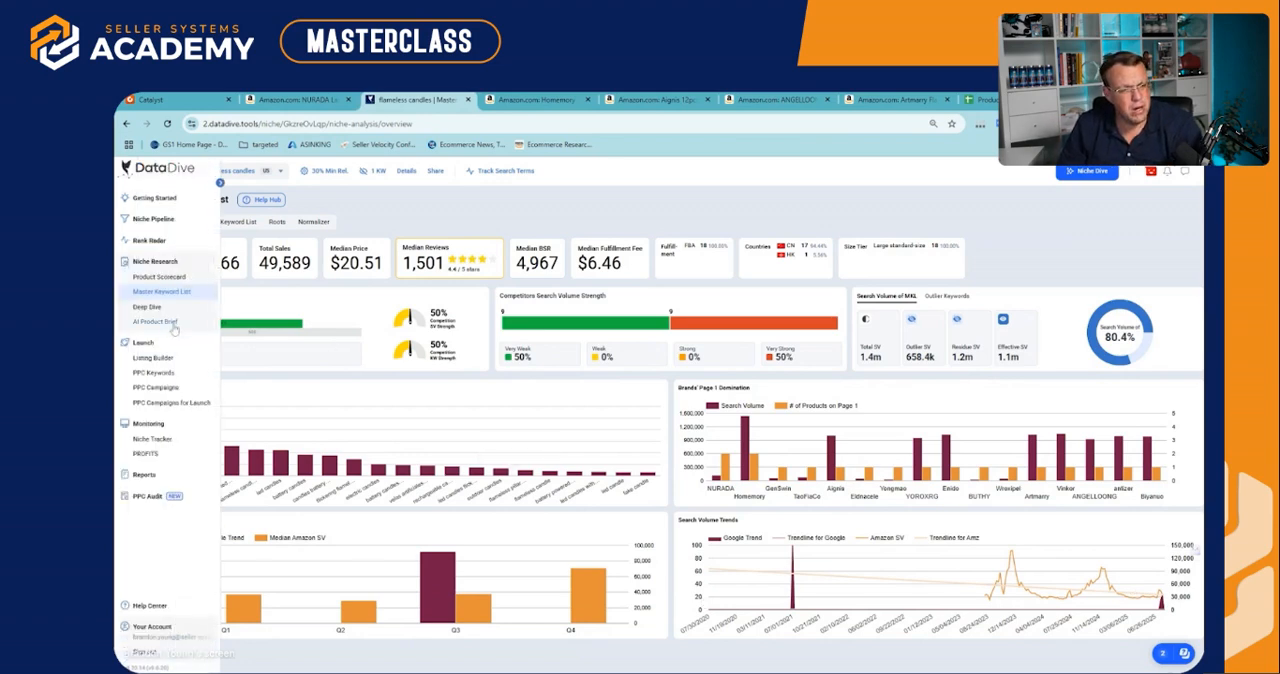
click(150, 307)
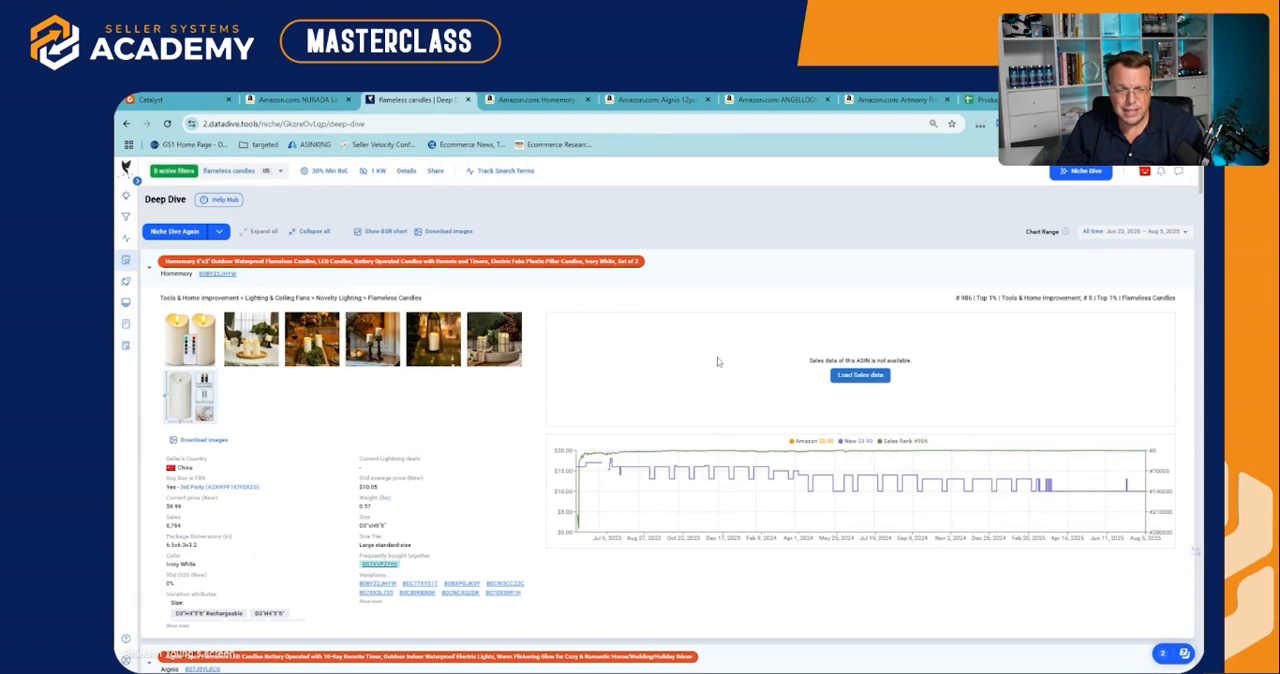
click(859, 376)
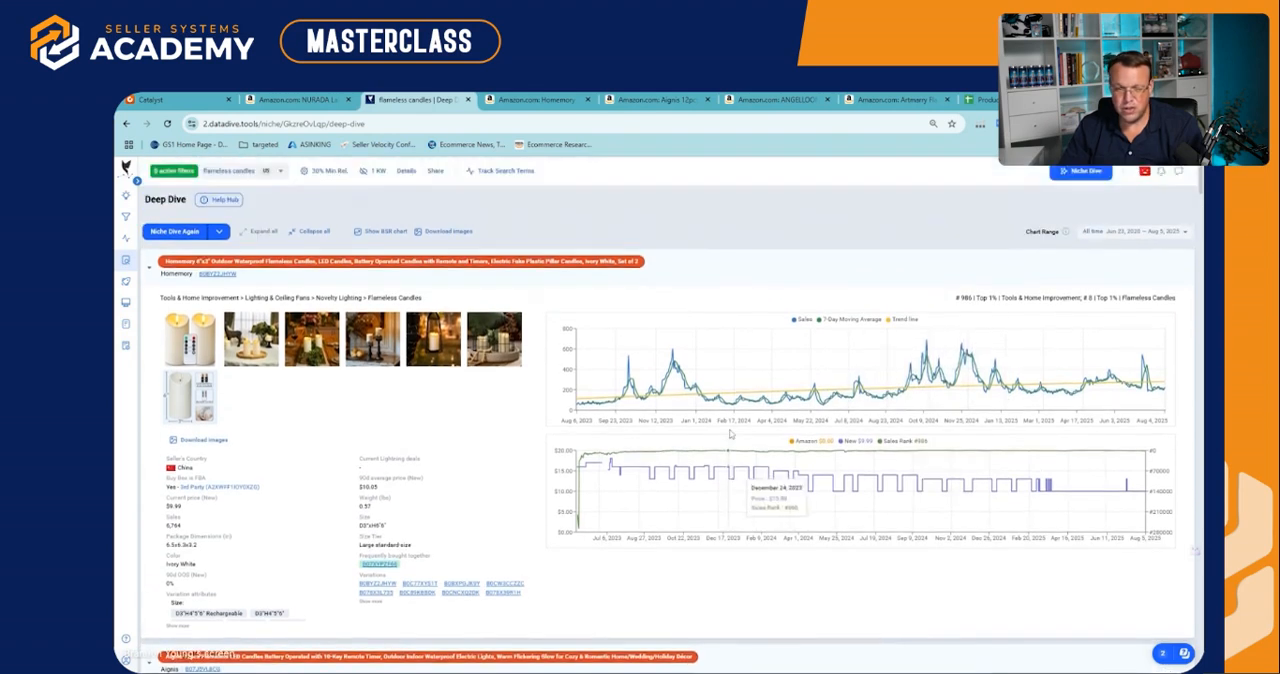
Load the sales data of the ANGELLOONG listing and compare its sales trend with the Homemory listing
scroll(730, 433, down, 12)
scroll(480, 450, down, 2)
scroll(500, 458, up, 3)
click(855, 427)
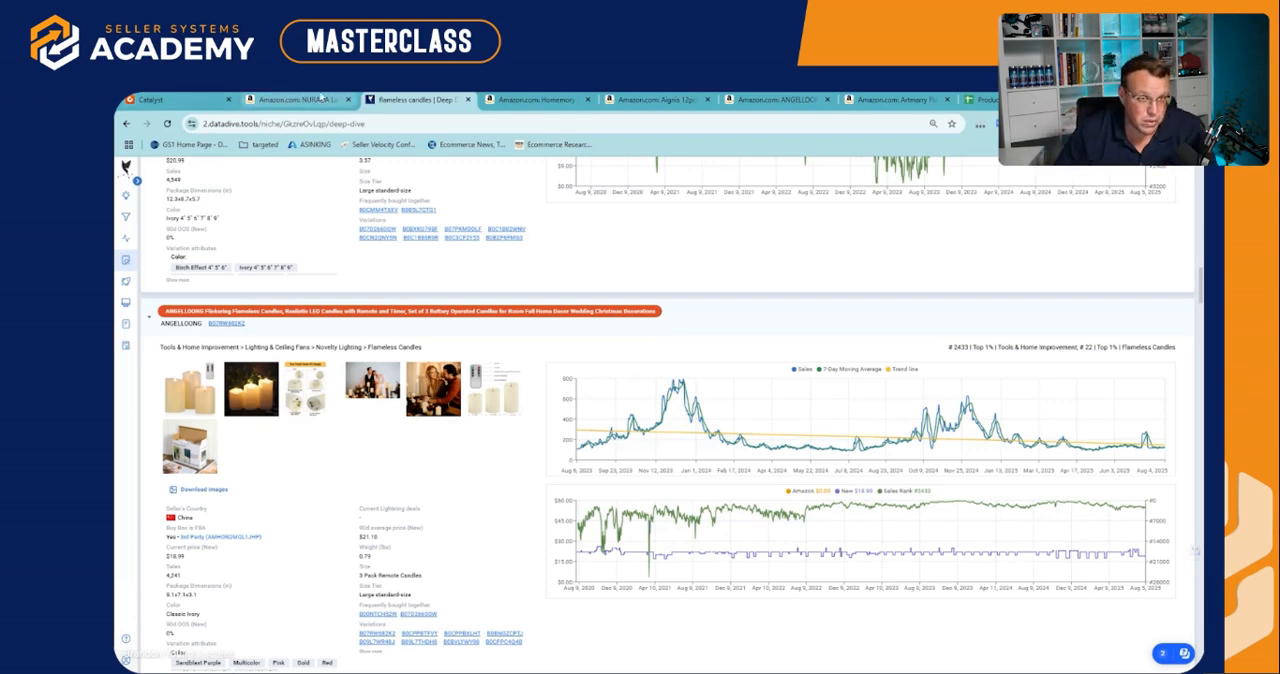
scroll(347, 340, up, 5)
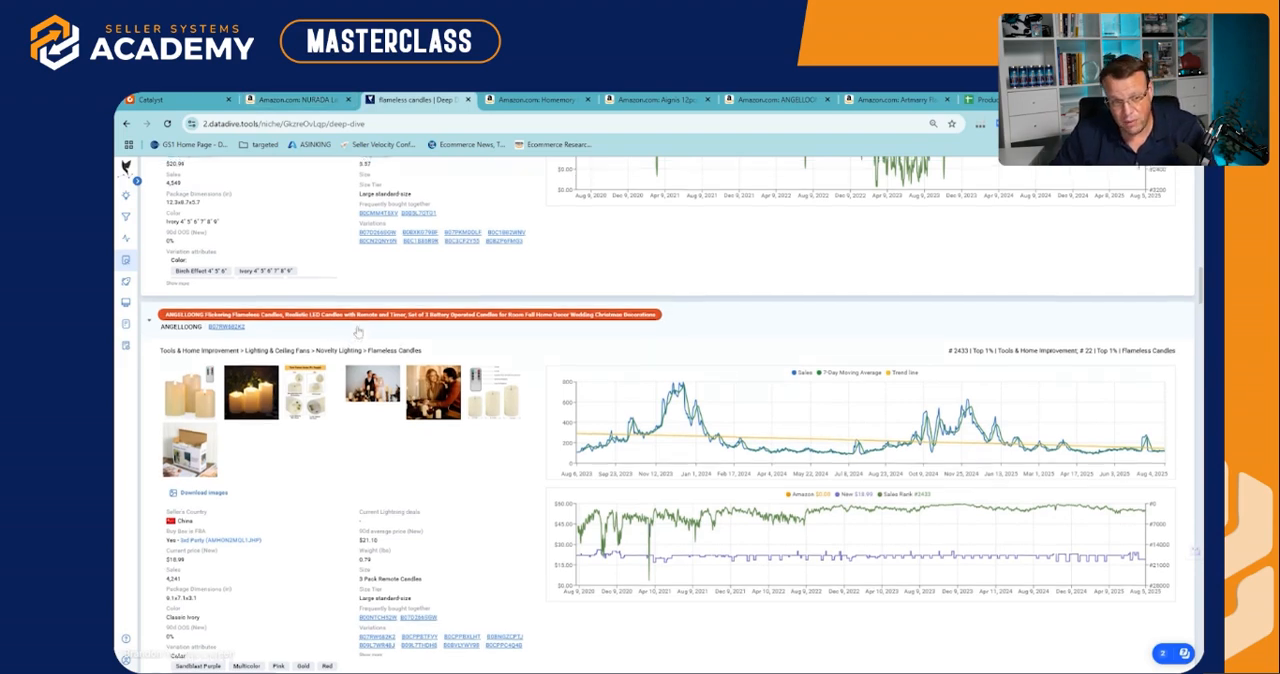
scroll(358, 331, up, 10)
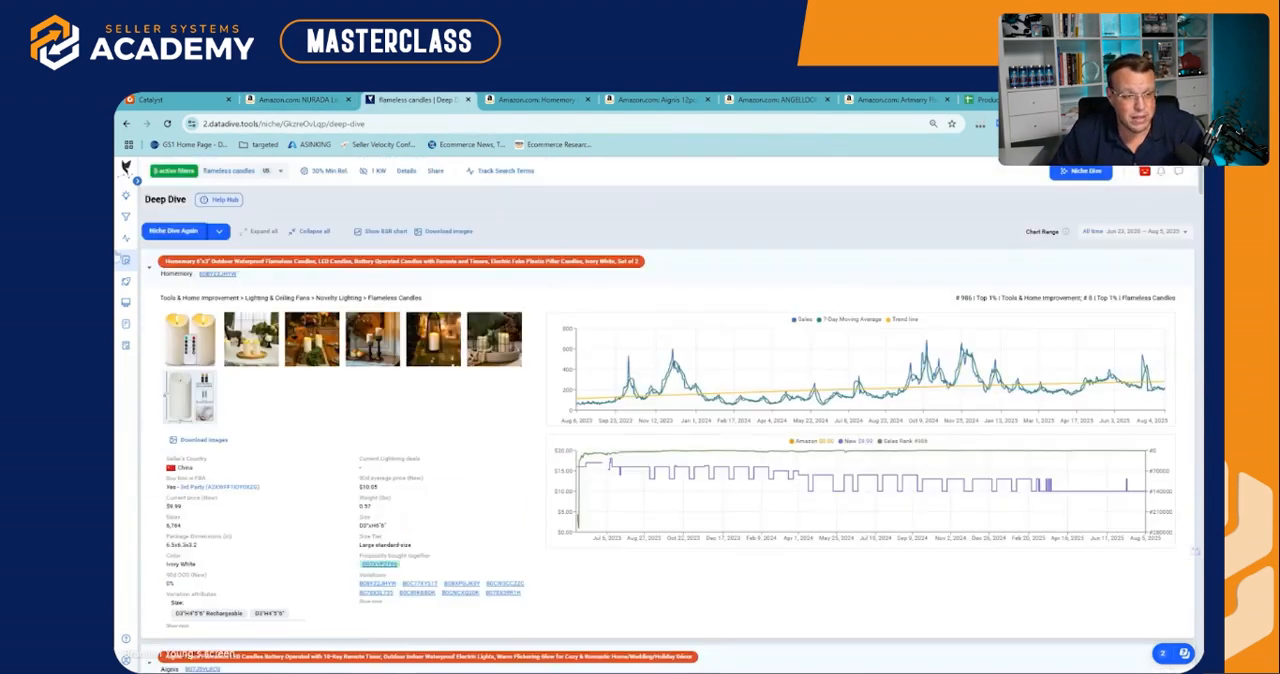
Search the Master Keyword List for the terms "mother" and "prime"
click(156, 292)
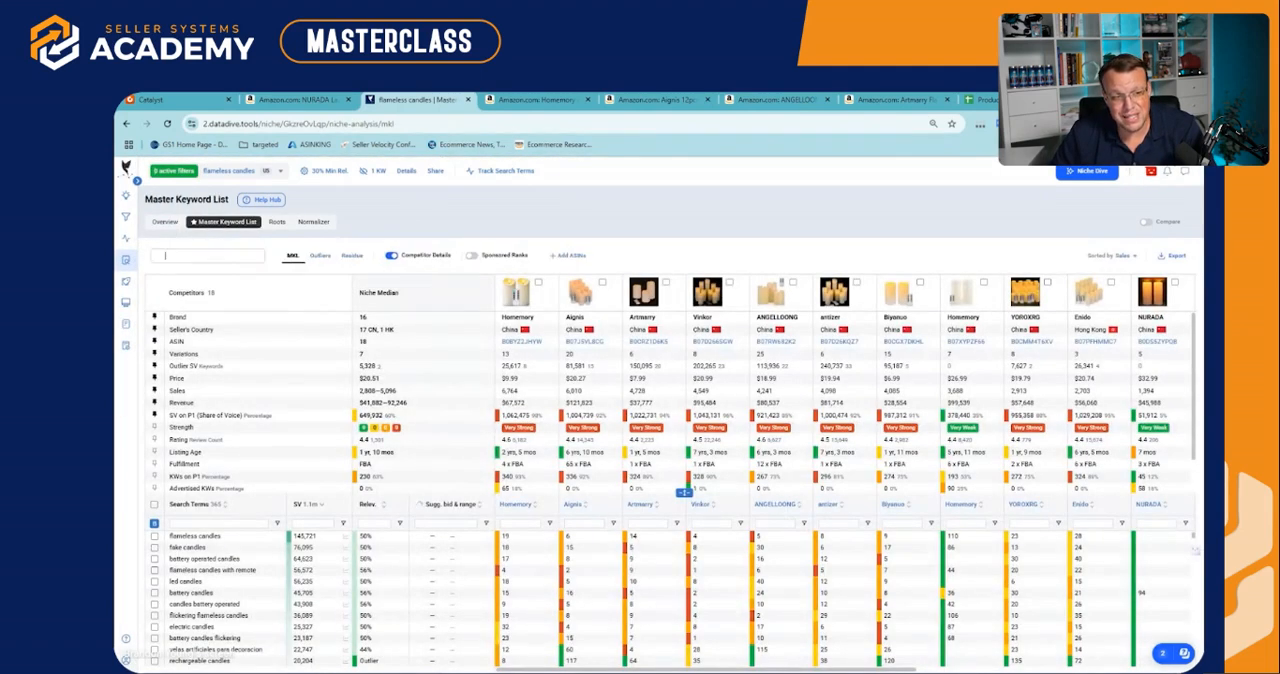
text(mother)
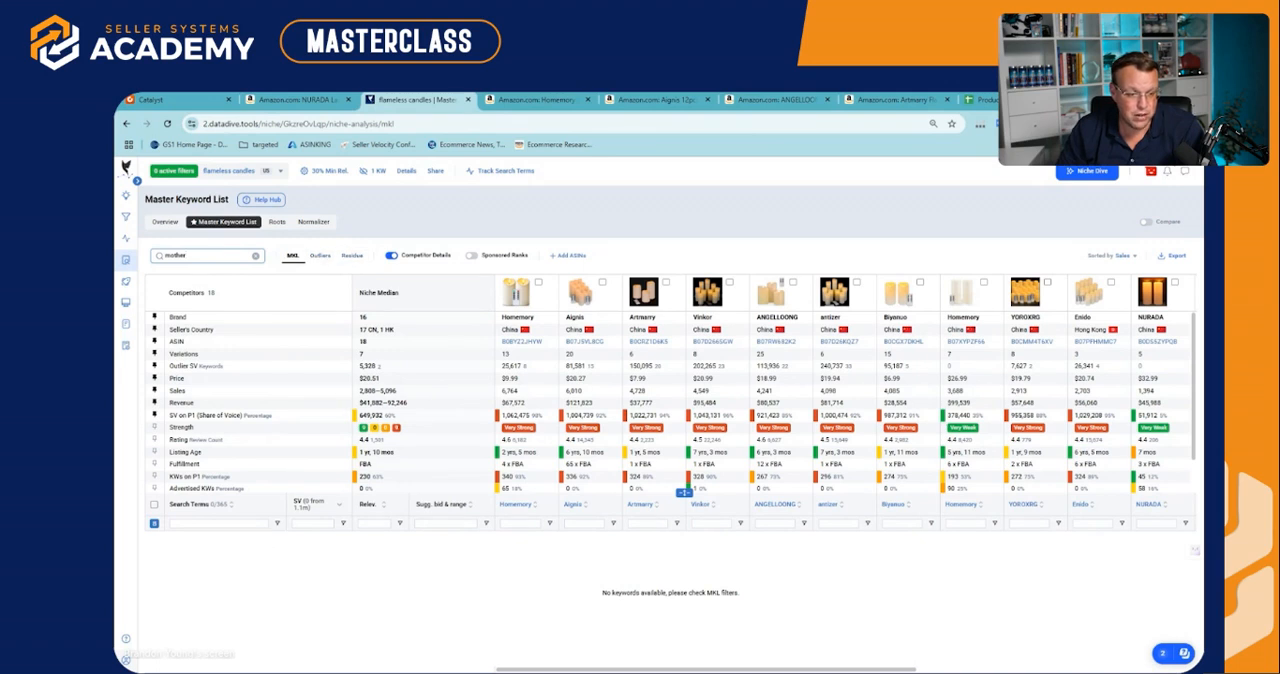
key(ctrl+a)
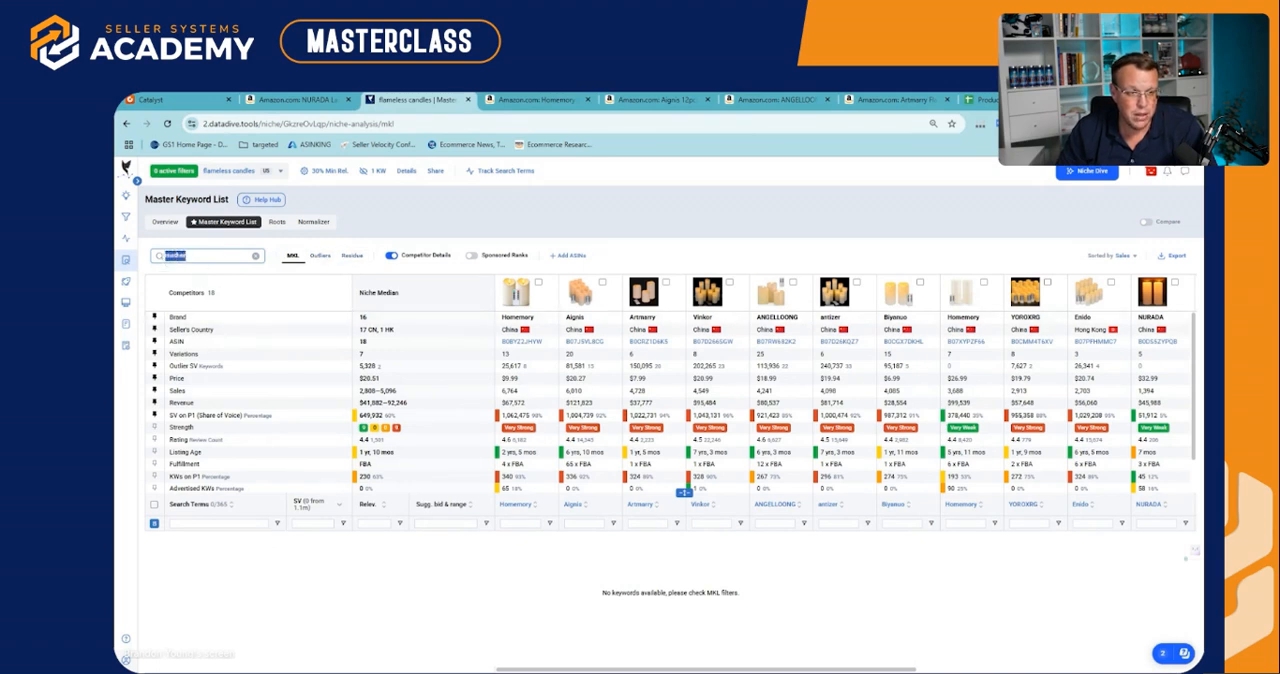
text(prime)
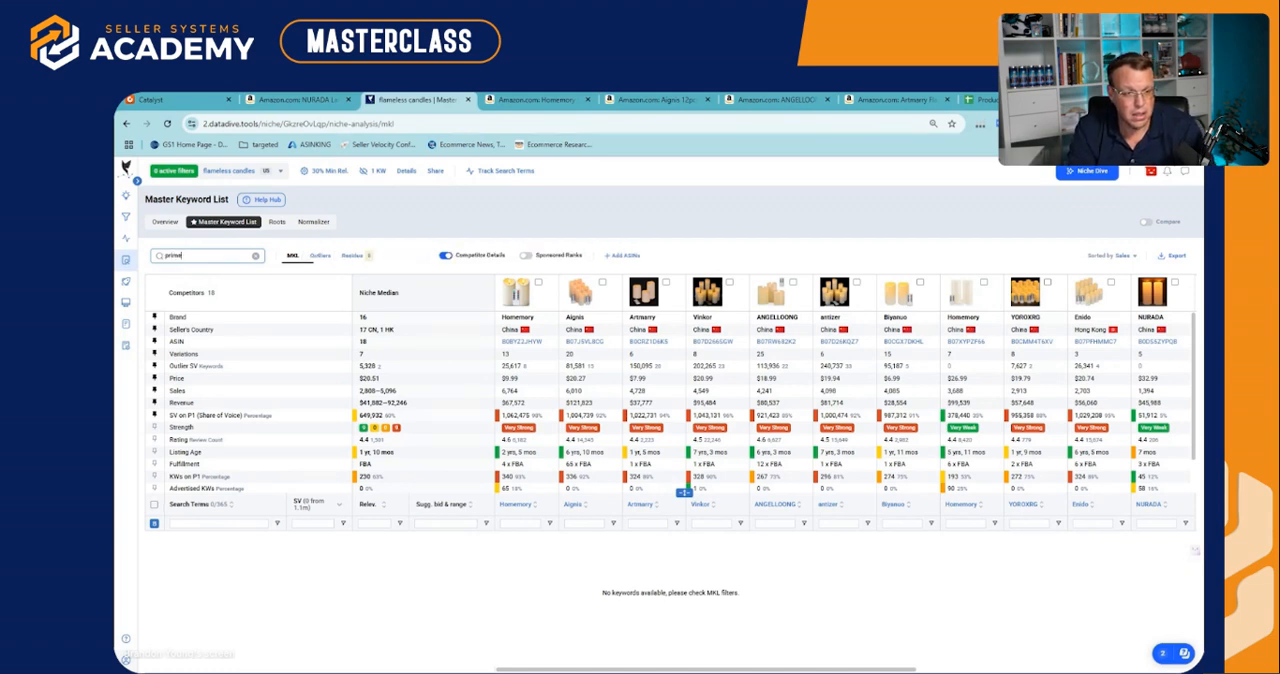
Show the residue keywords matching "prime" and highlight the rows from "wedding prime day deals" to "lighting sales deals today prime"
click(355, 258)
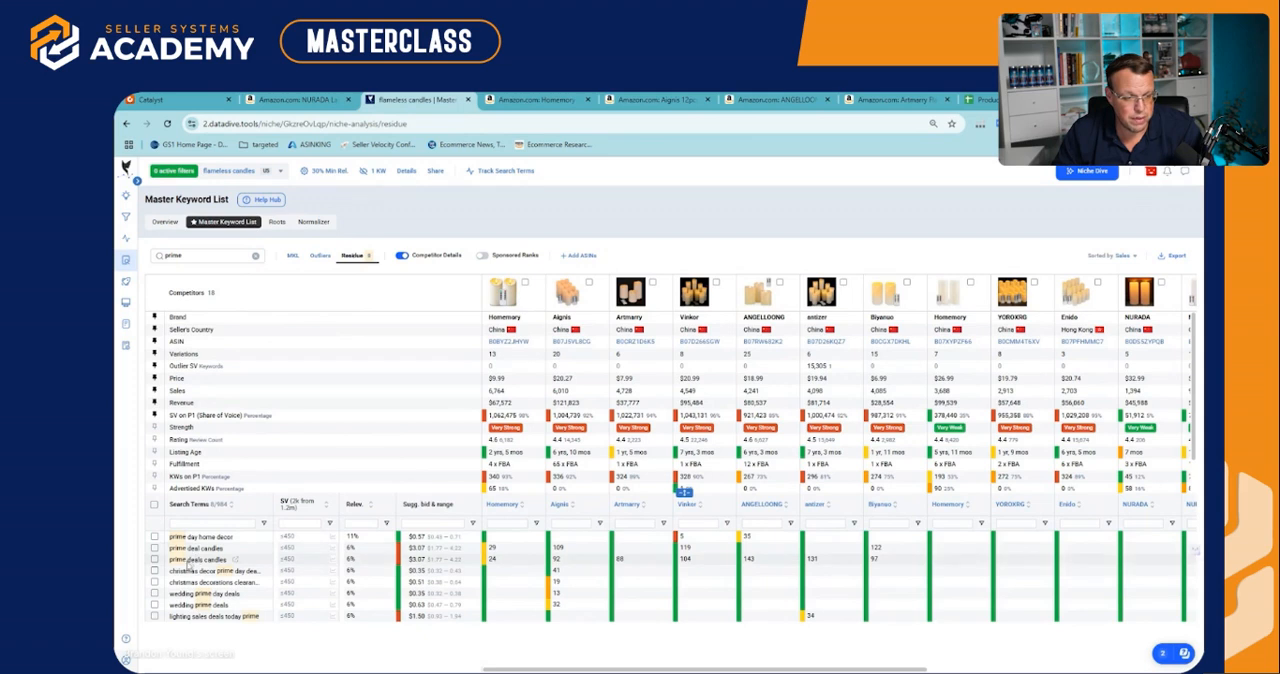
drag(205, 537, 201, 598)
click(204, 592)
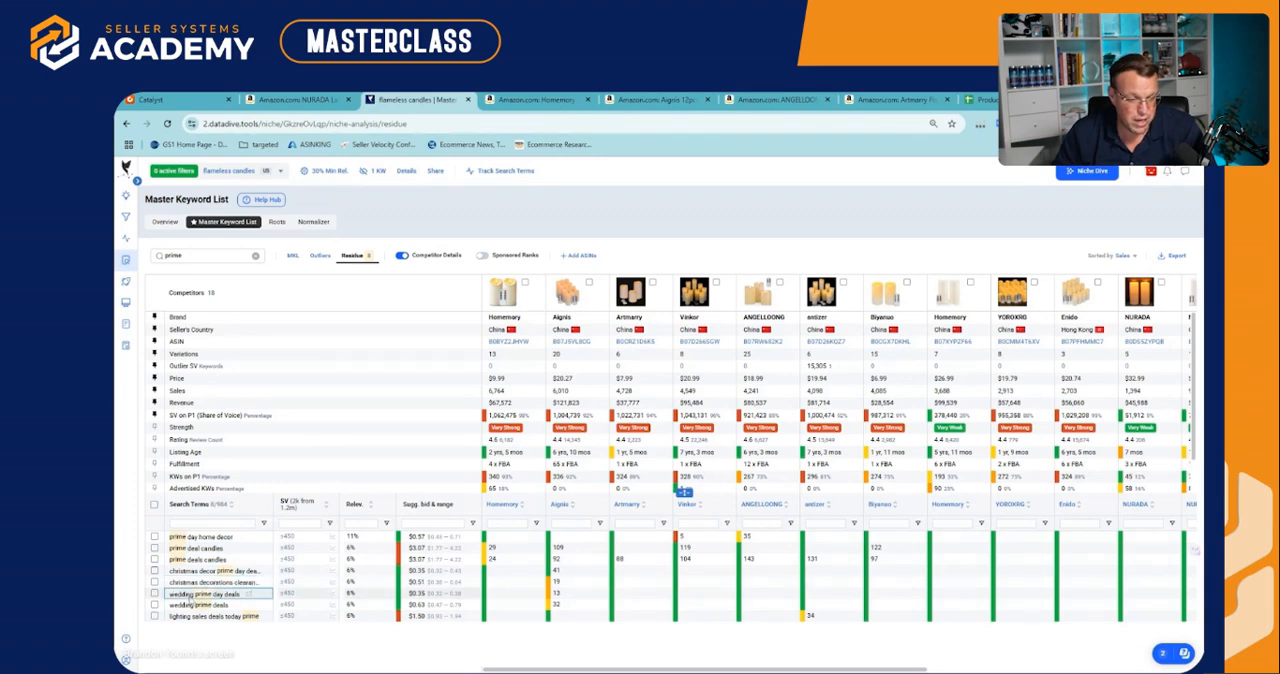
click(191, 607)
drag(194, 595, 196, 617)
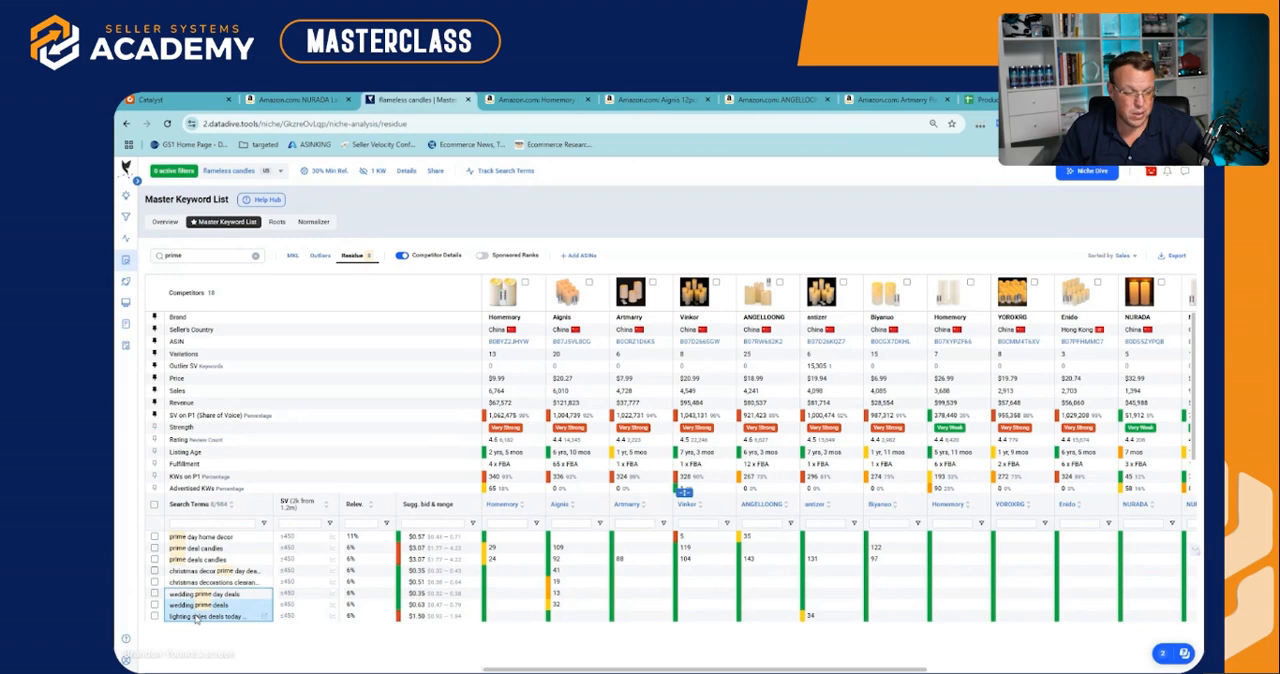
Replace the residue keyword search with "wedding" and preview the antizer product
click(255, 256)
click(170, 256)
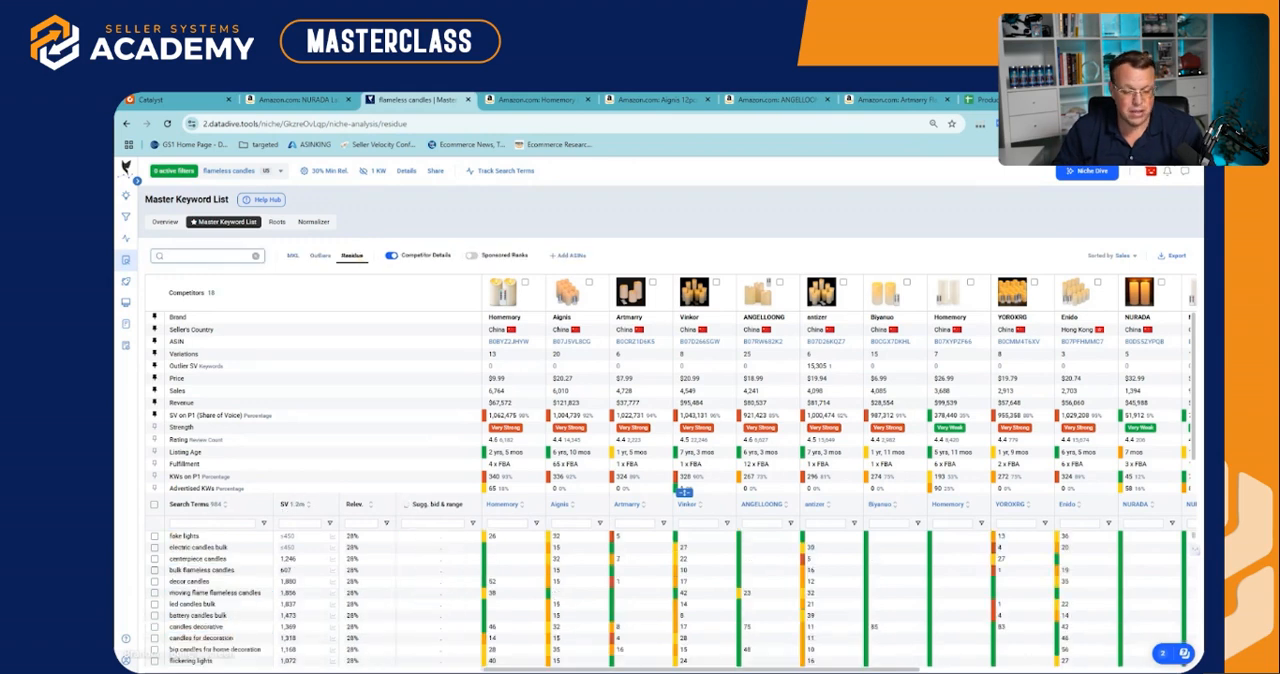
text(wedding)
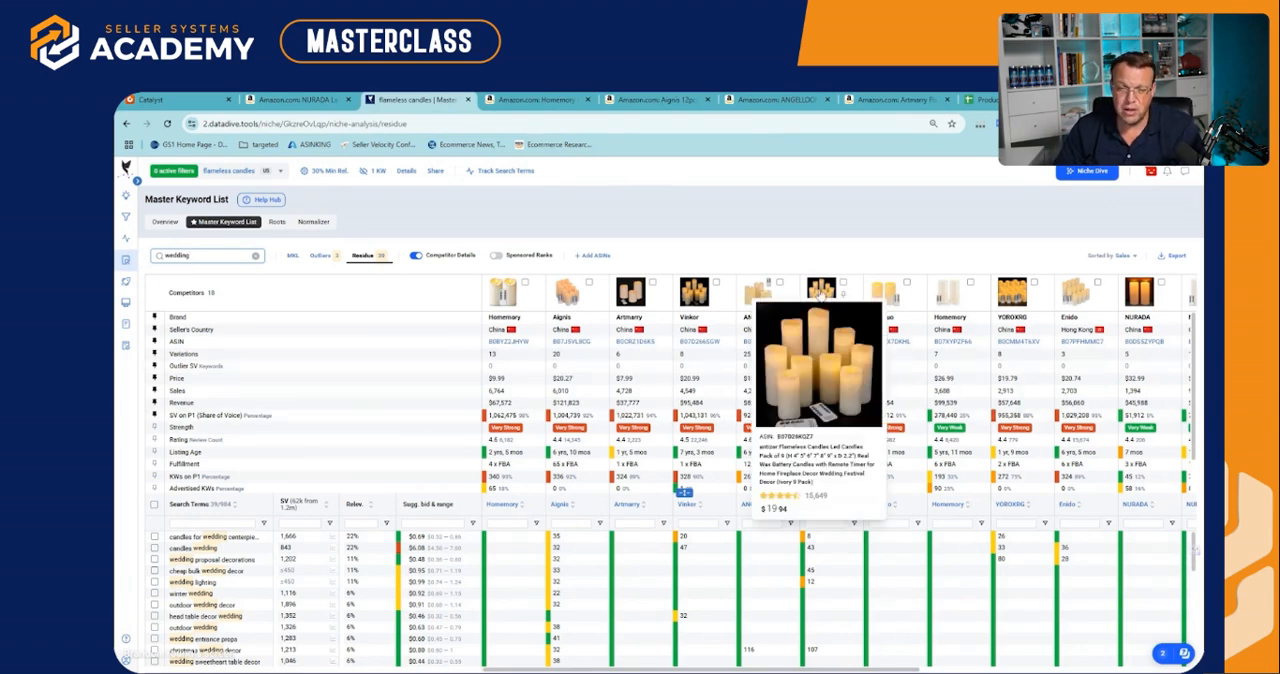
mouse_move(818, 292)
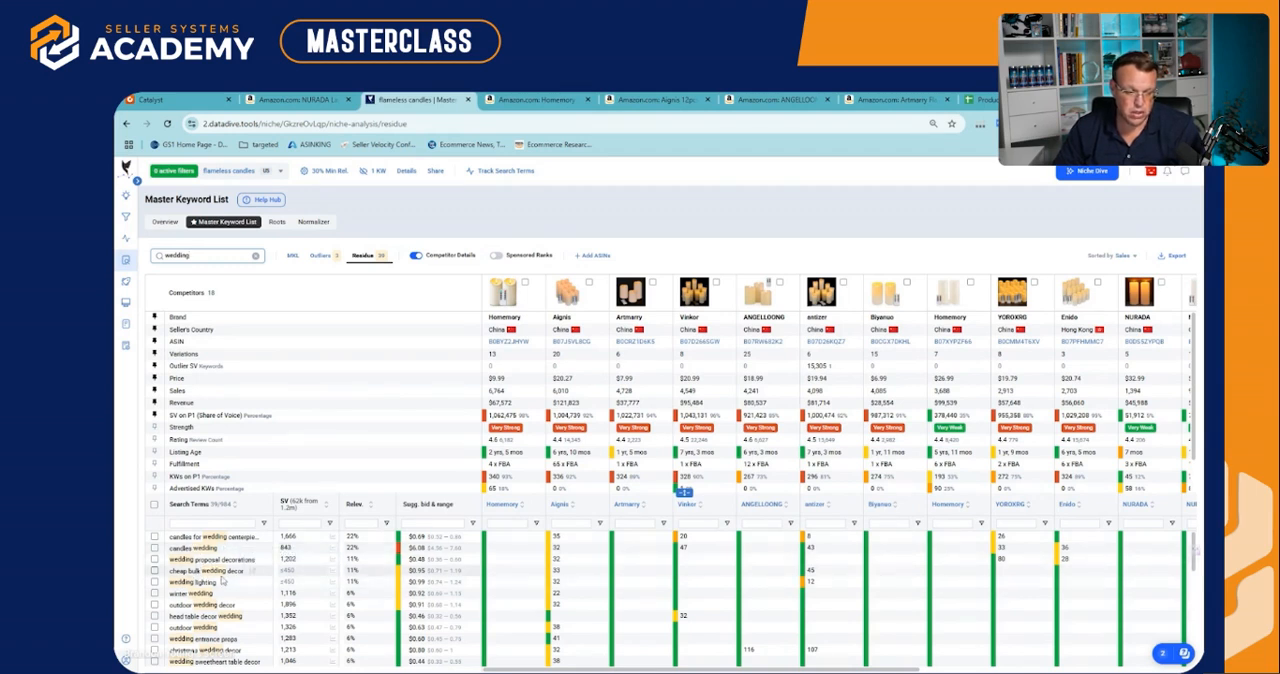
Show the outlier keywords matching "wedding" and compare their search volumes and competitor ranks
click(320, 257)
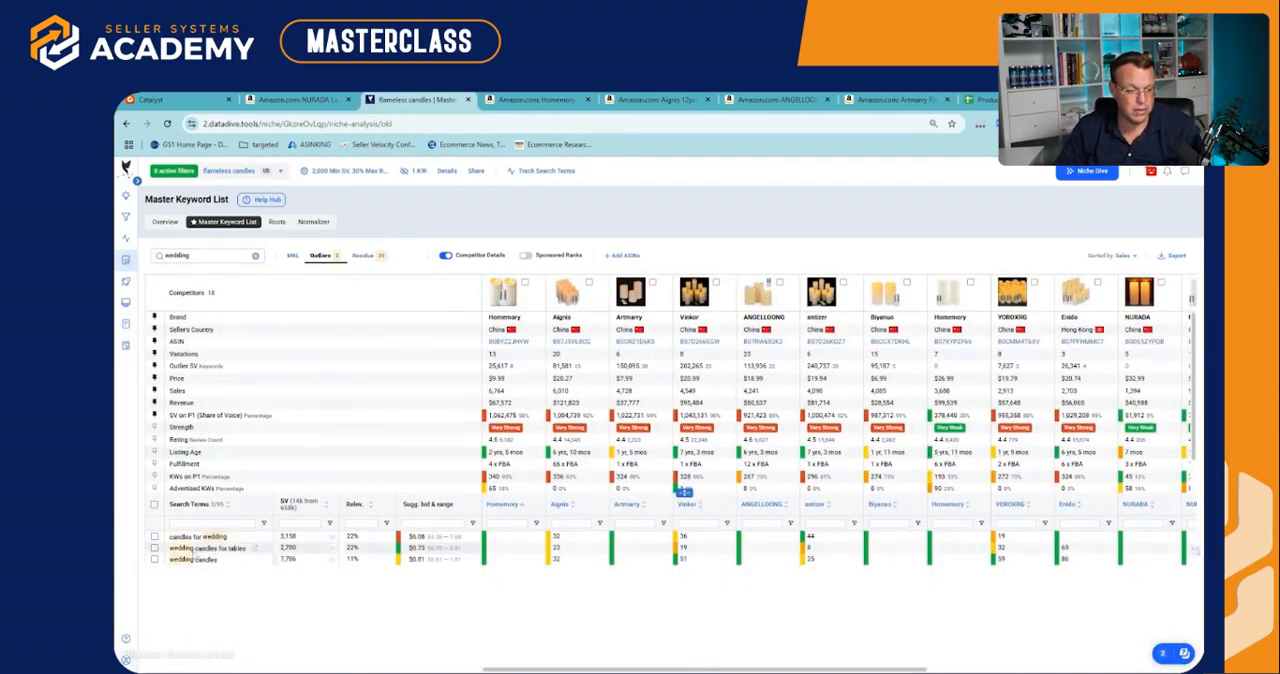
drag(170, 537, 376, 565)
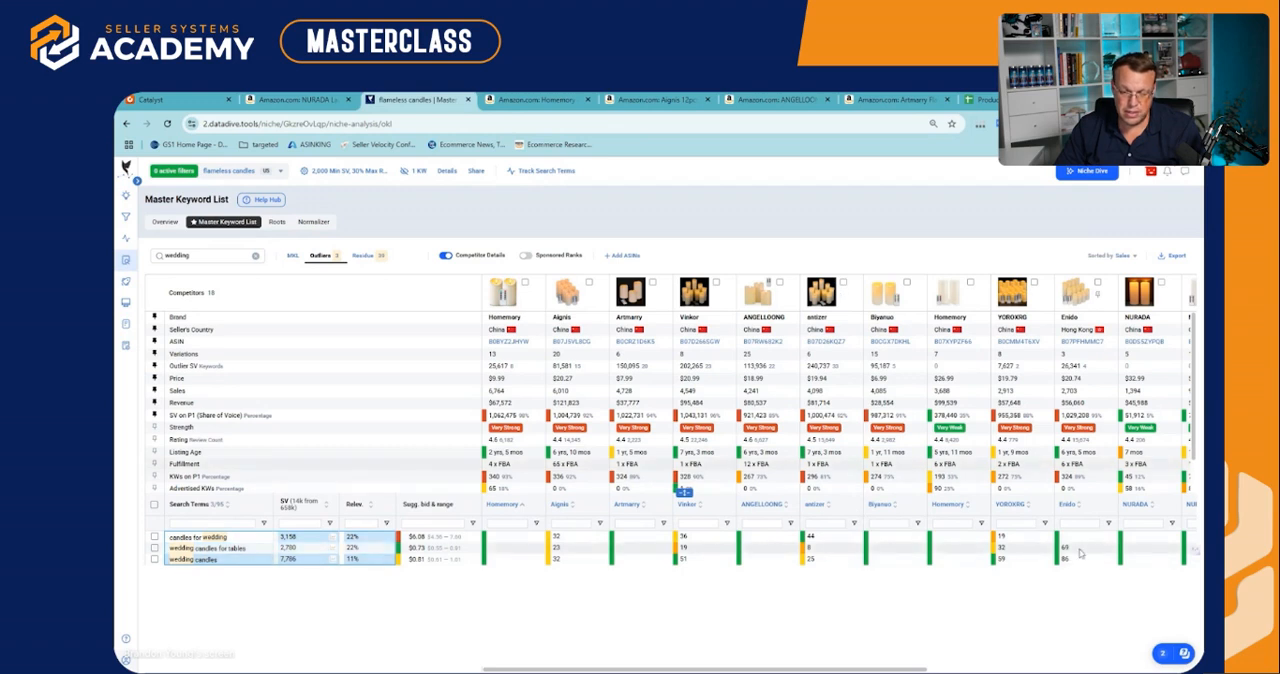
click(1098, 294)
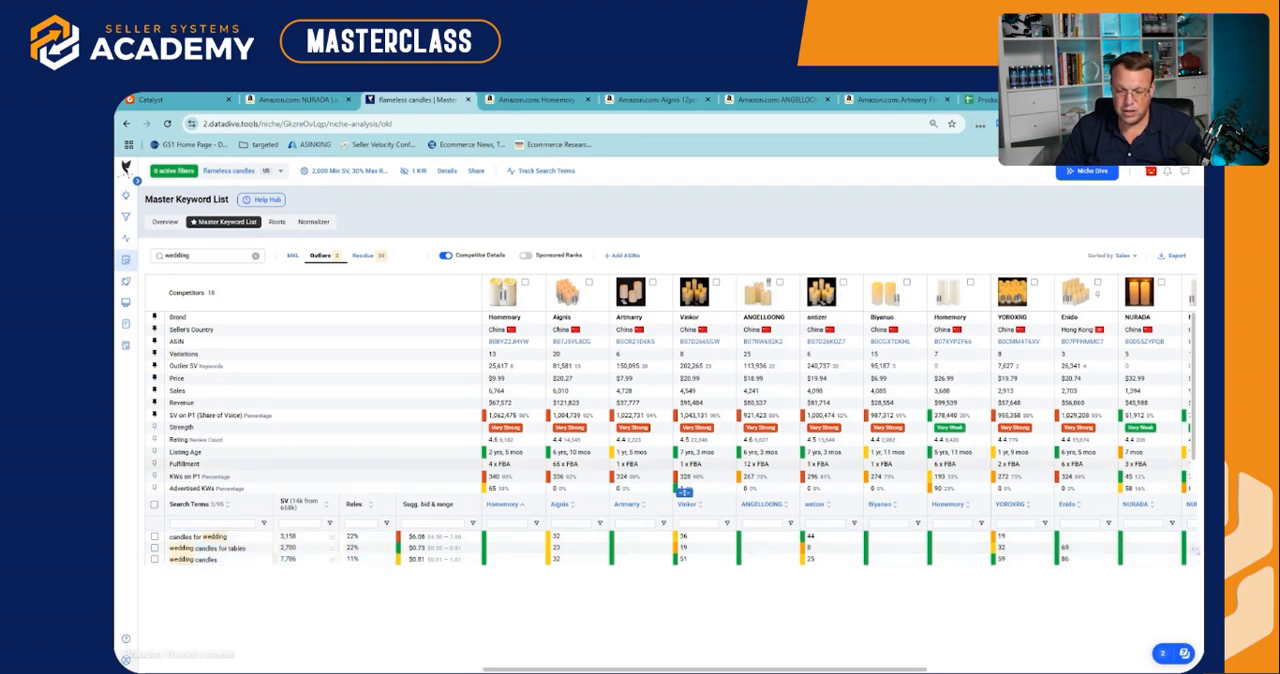
drag(800, 668, 620, 662)
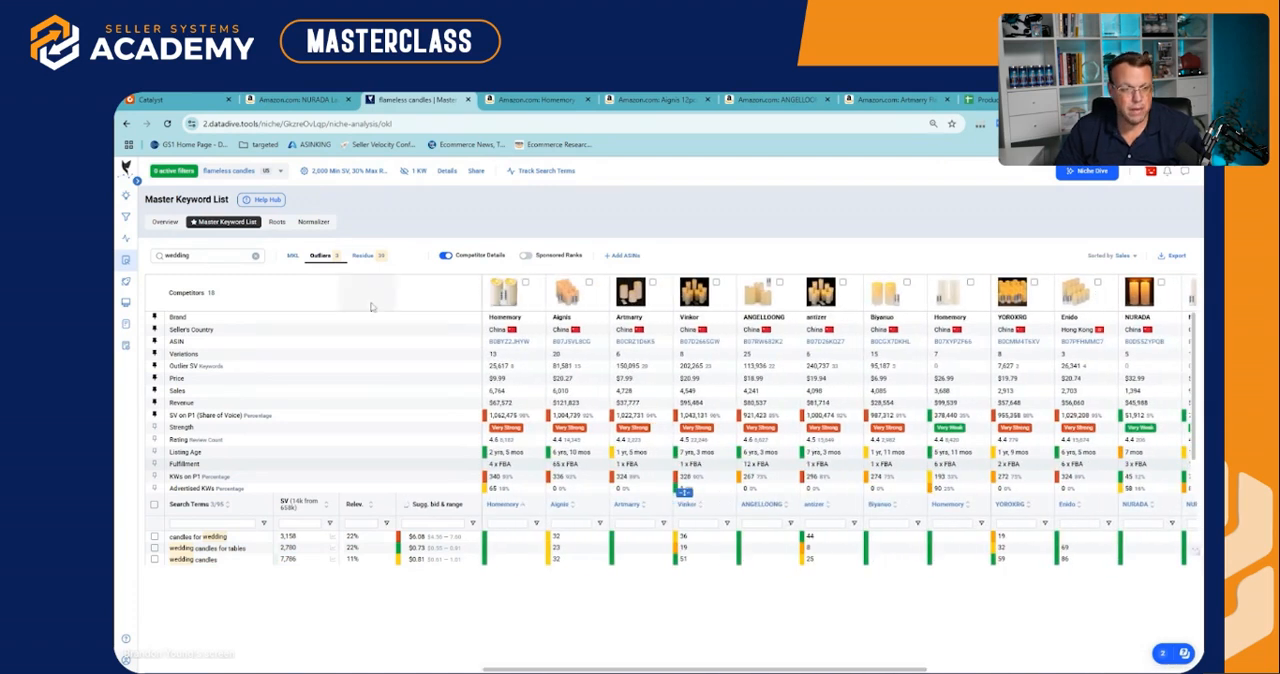
Return to the MKL keywords and clear the "wedding" search
click(292, 258)
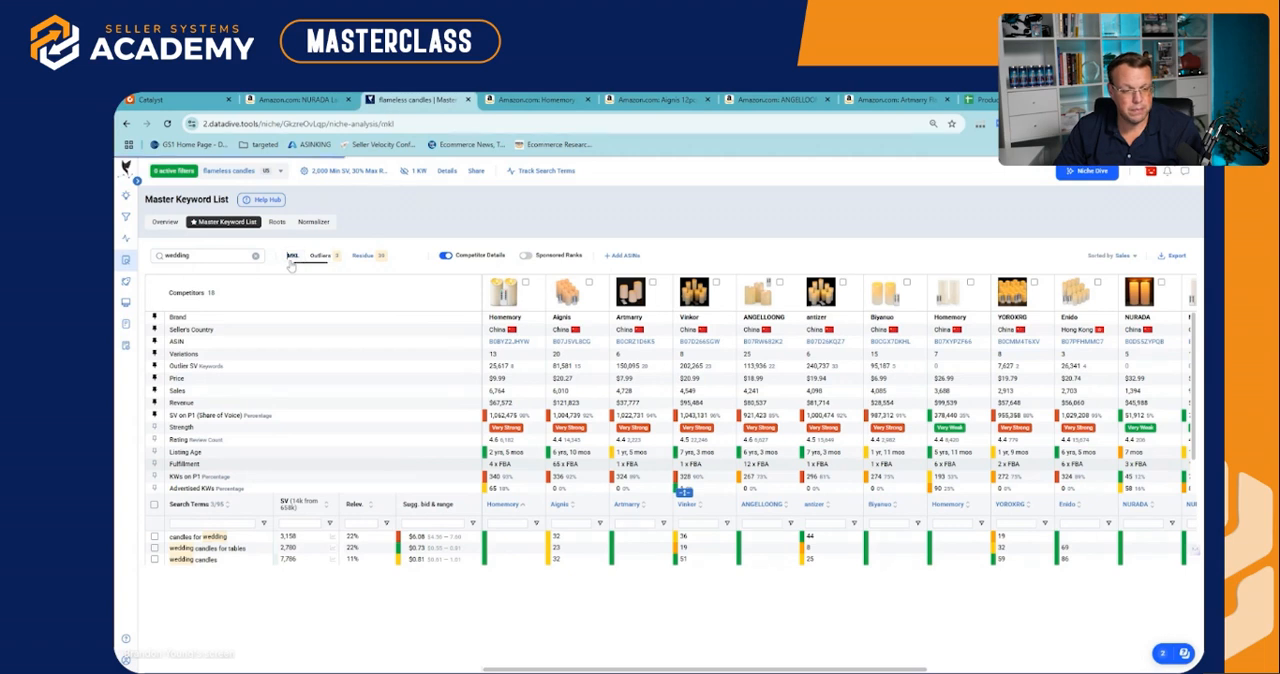
click(255, 256)
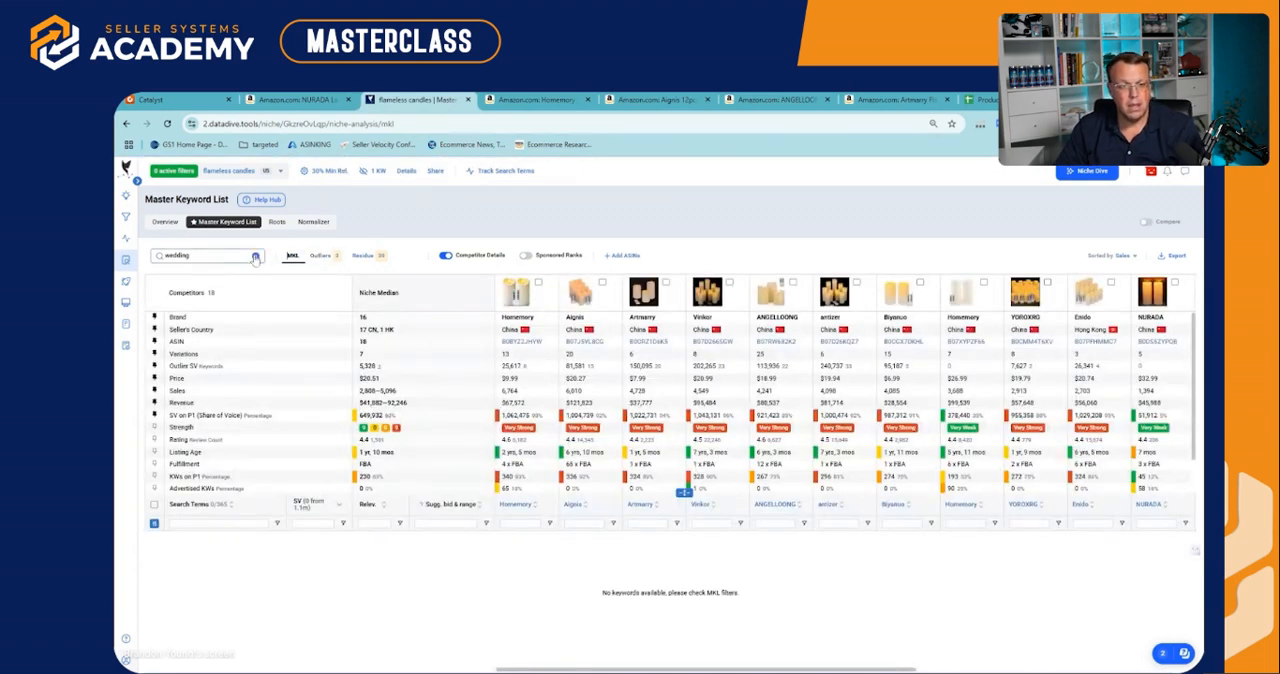
Open the Product Scorecard for flameless candles with its Traffic Distribution section expanded
mouse_move(140, 252)
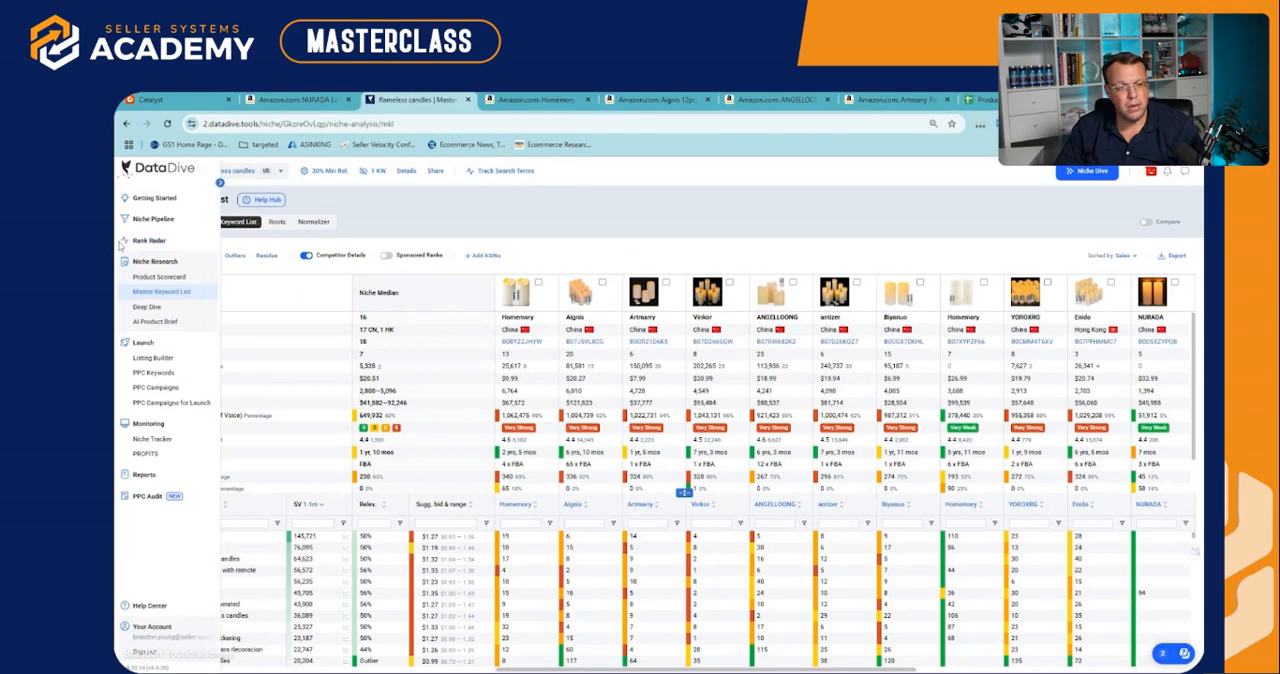
click(157, 279)
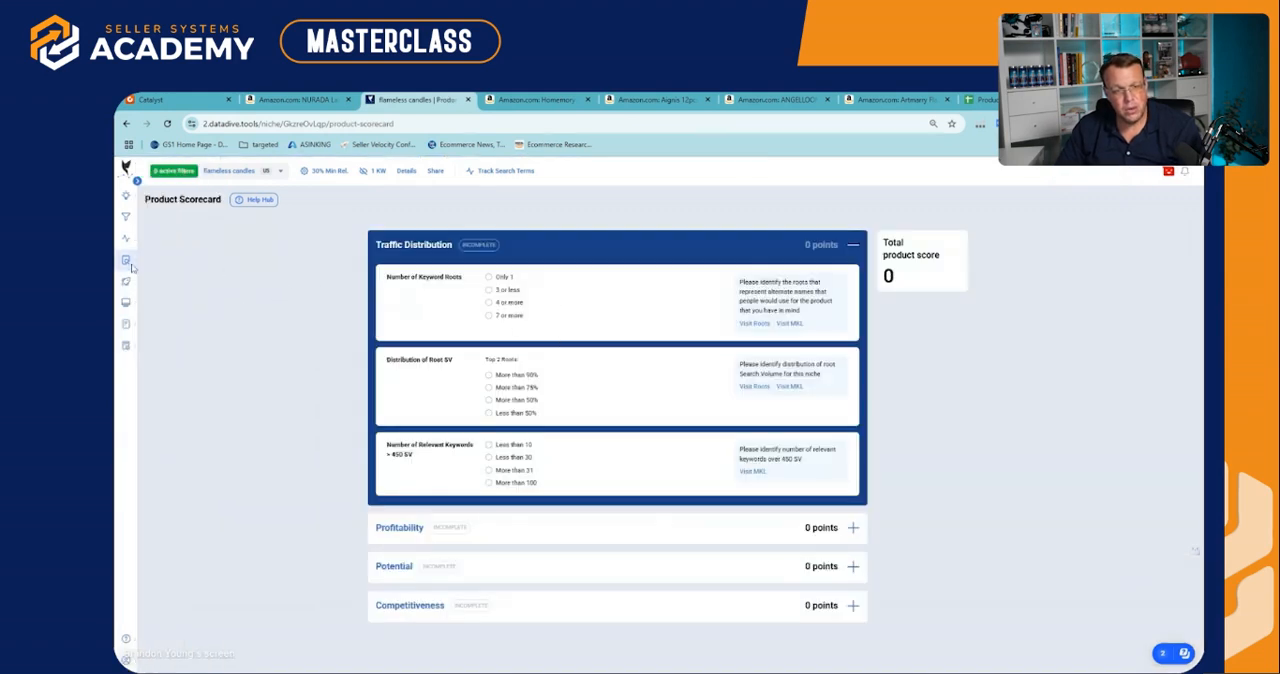
click(665, 248)
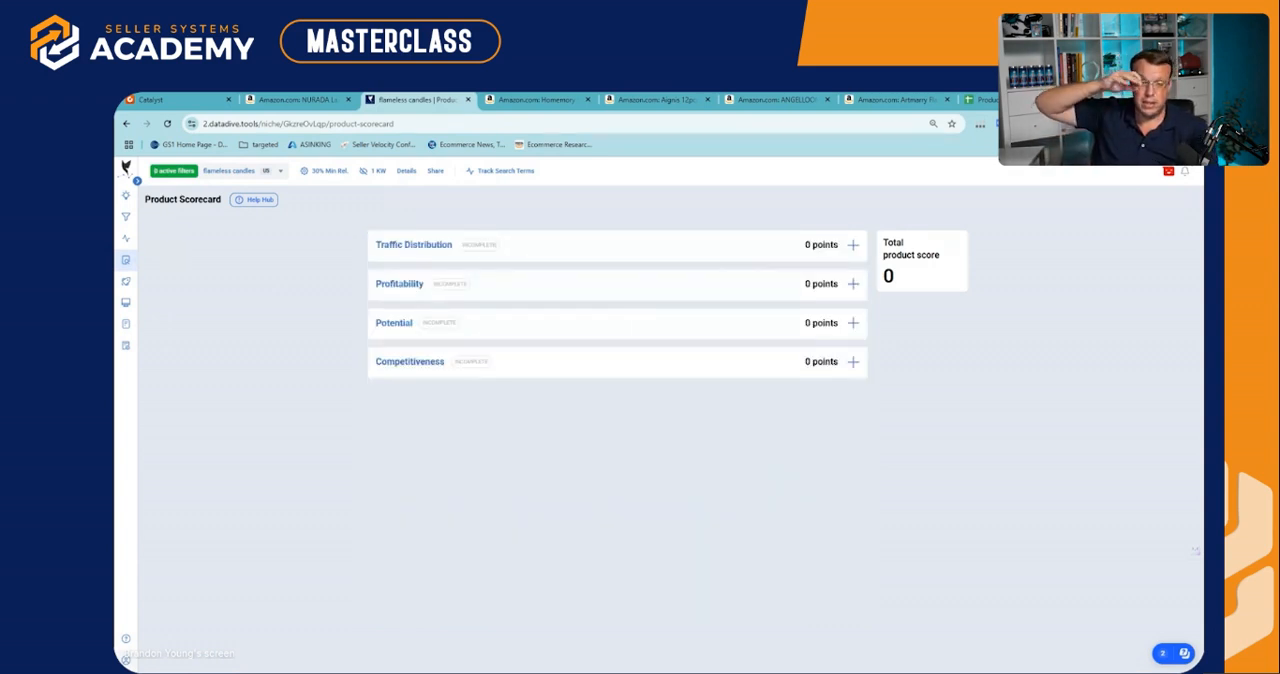
click(633, 251)
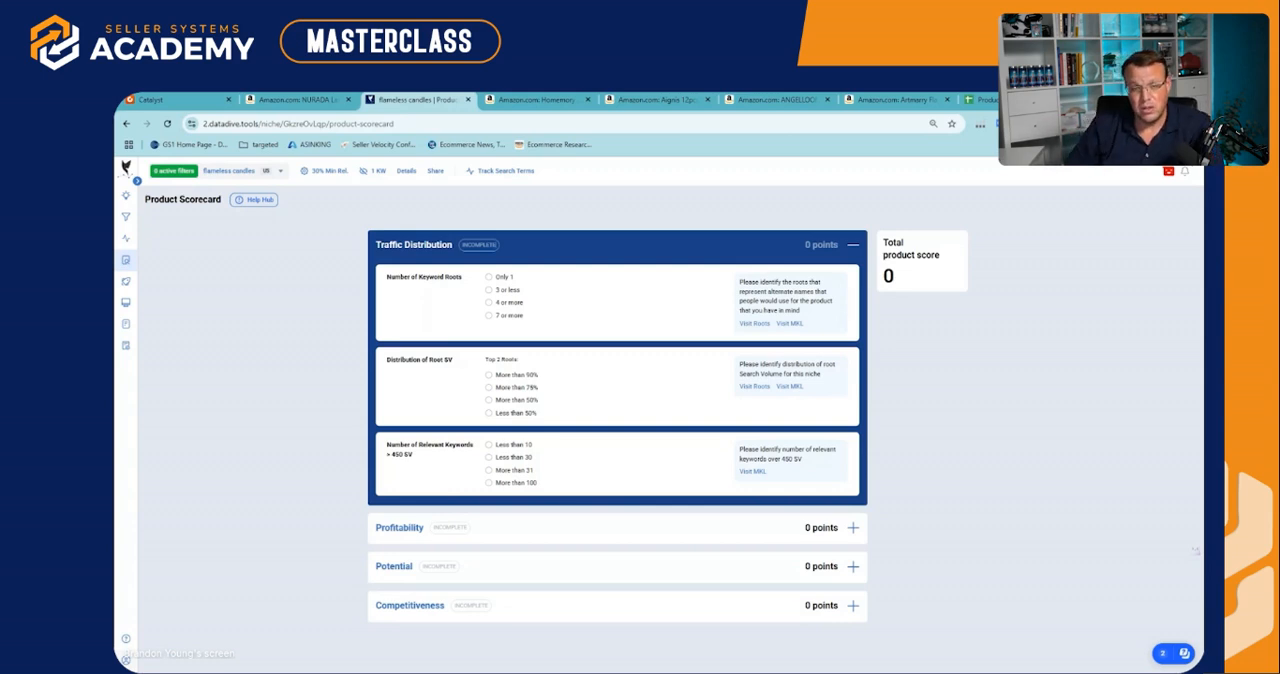
Try "Only 1" for Number of Keyword Roots, set it to "7 or more", and check the total product score
click(488, 278)
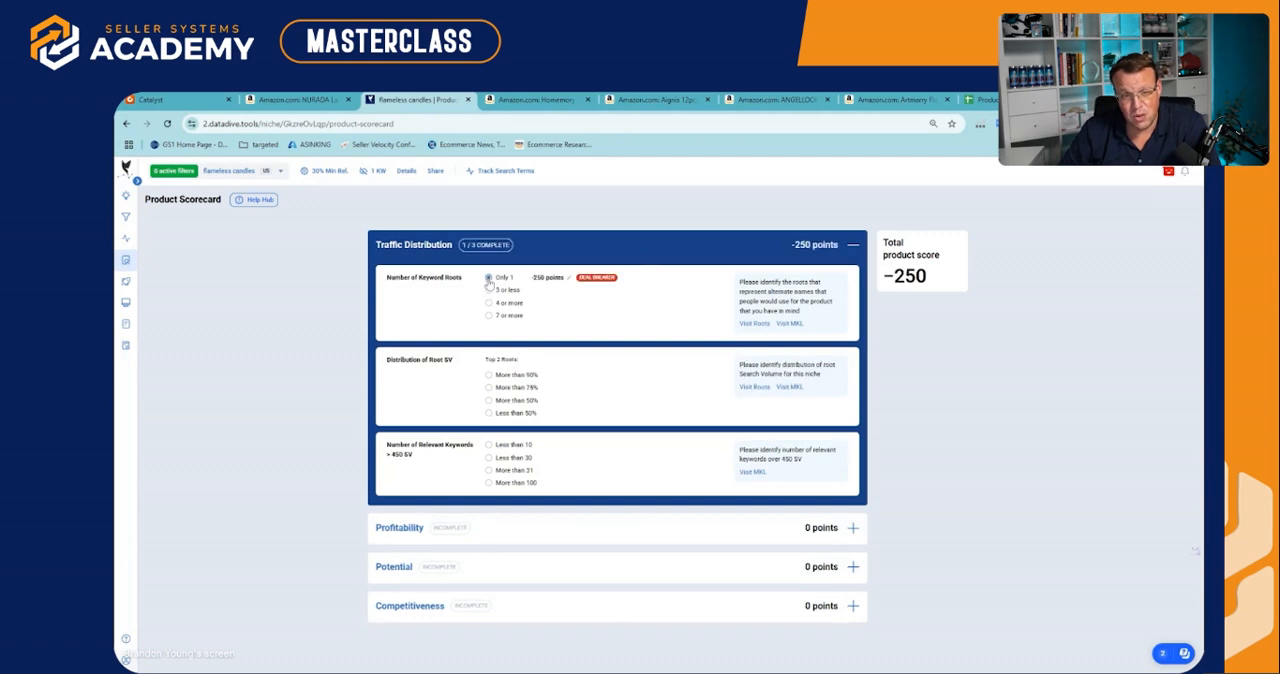
click(488, 316)
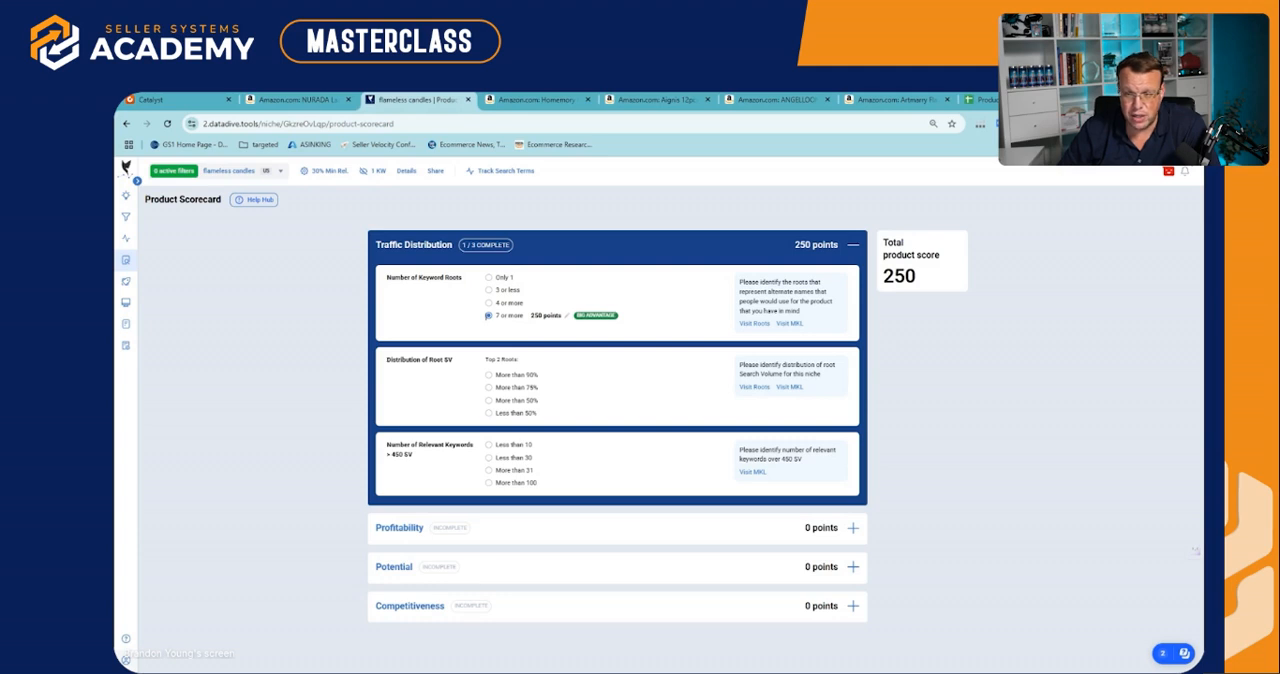
drag(918, 279, 880, 231)
click(882, 234)
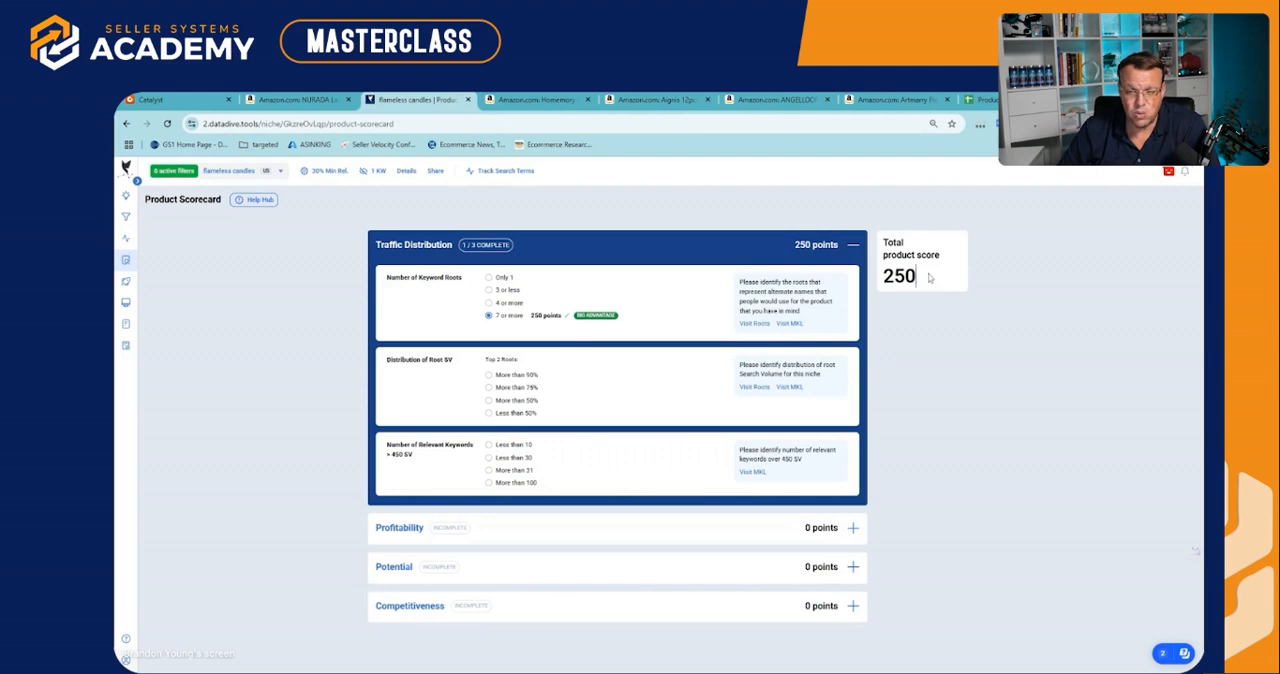
drag(943, 279, 880, 252)
click(880, 231)
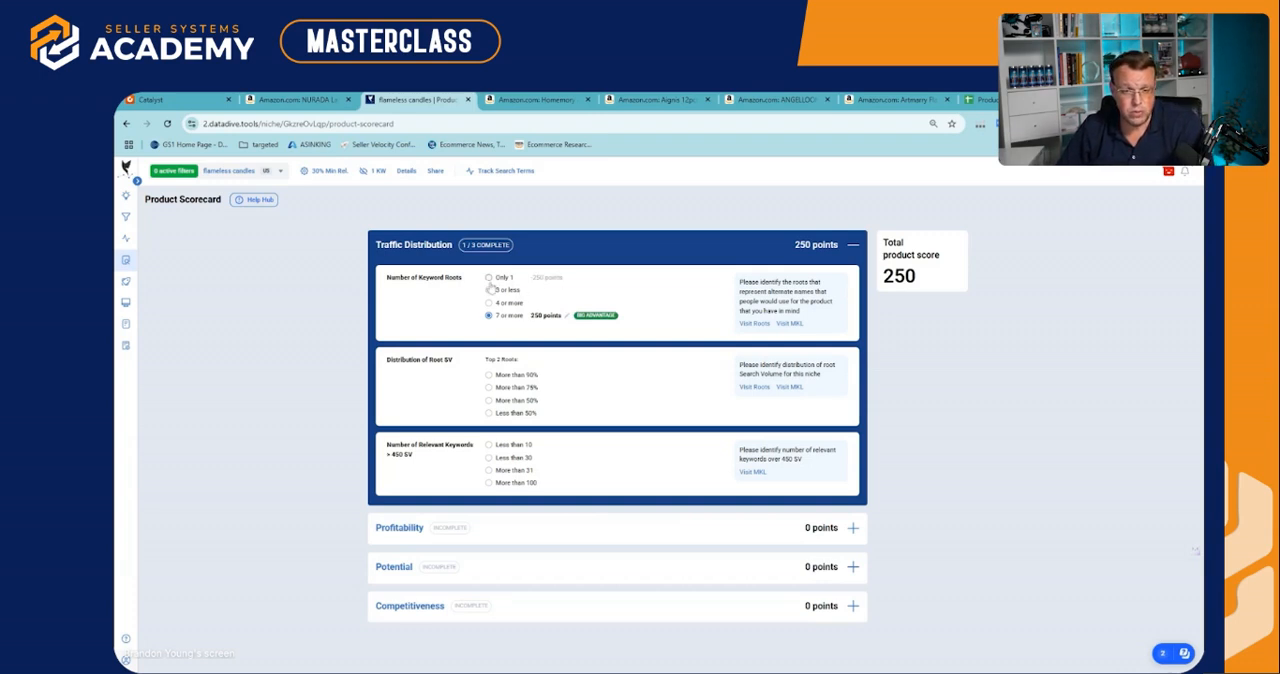
Review the Number of Keyword Roots and Distribution of Root SV criteria in the Traffic Distribution section
drag(466, 286, 389, 287)
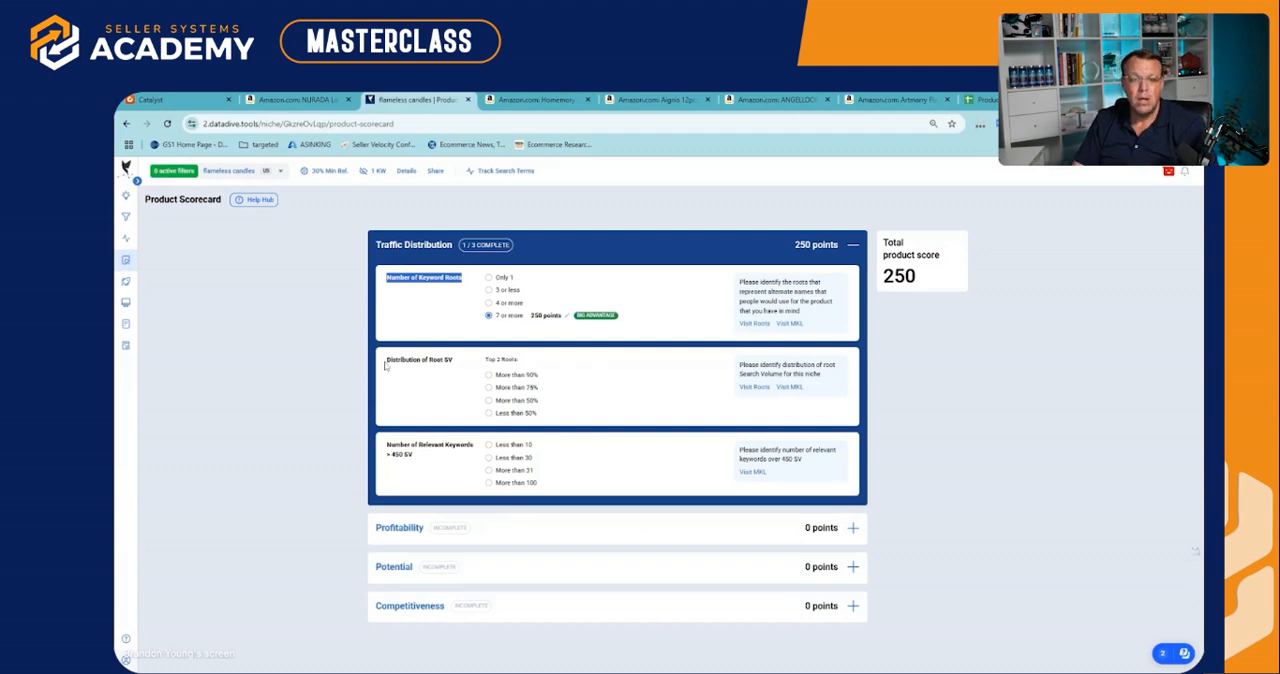
drag(387, 361, 447, 361)
click(447, 361)
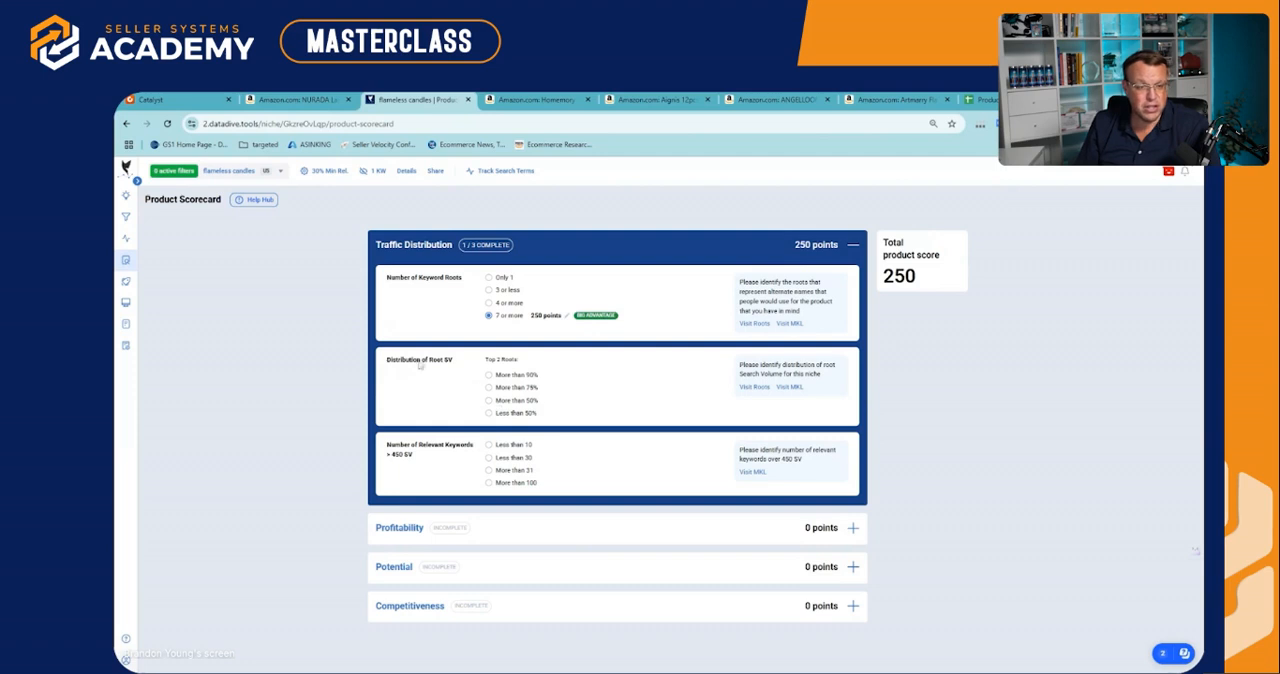
mouse_move(158, 260)
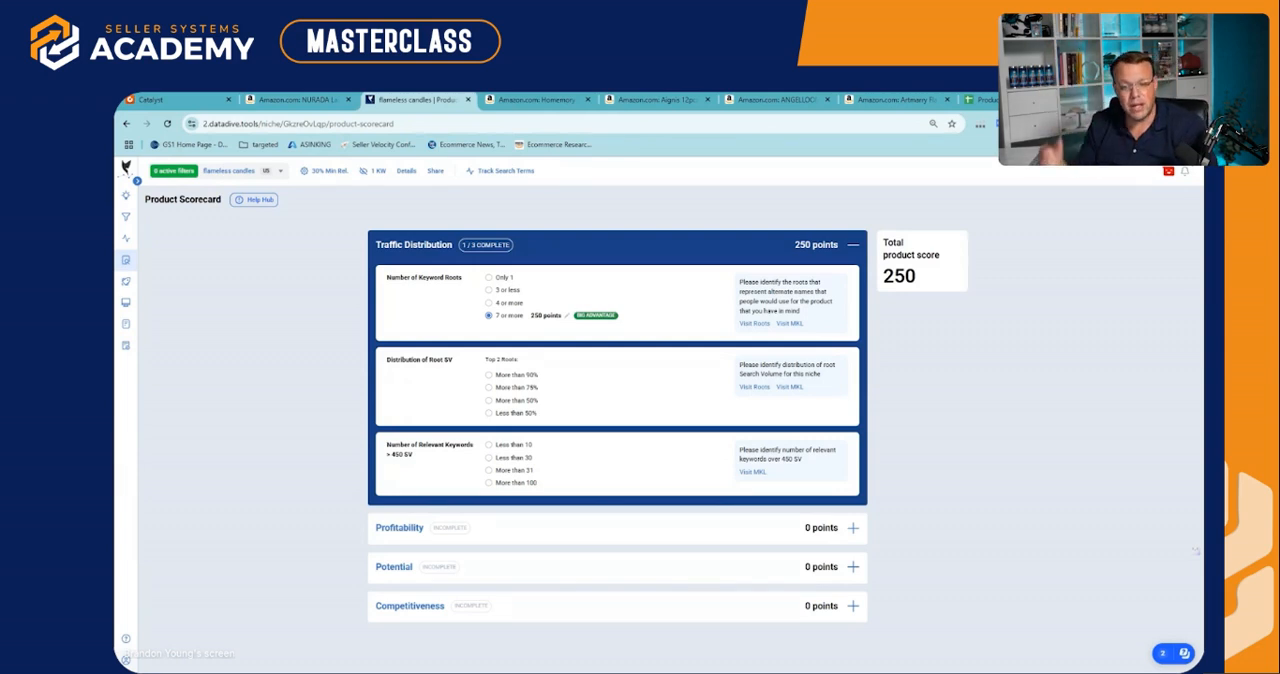
Open the niche's keyword roots and examine how broad search volume is distributed from "candle" and "flameless candle" downward
click(756, 387)
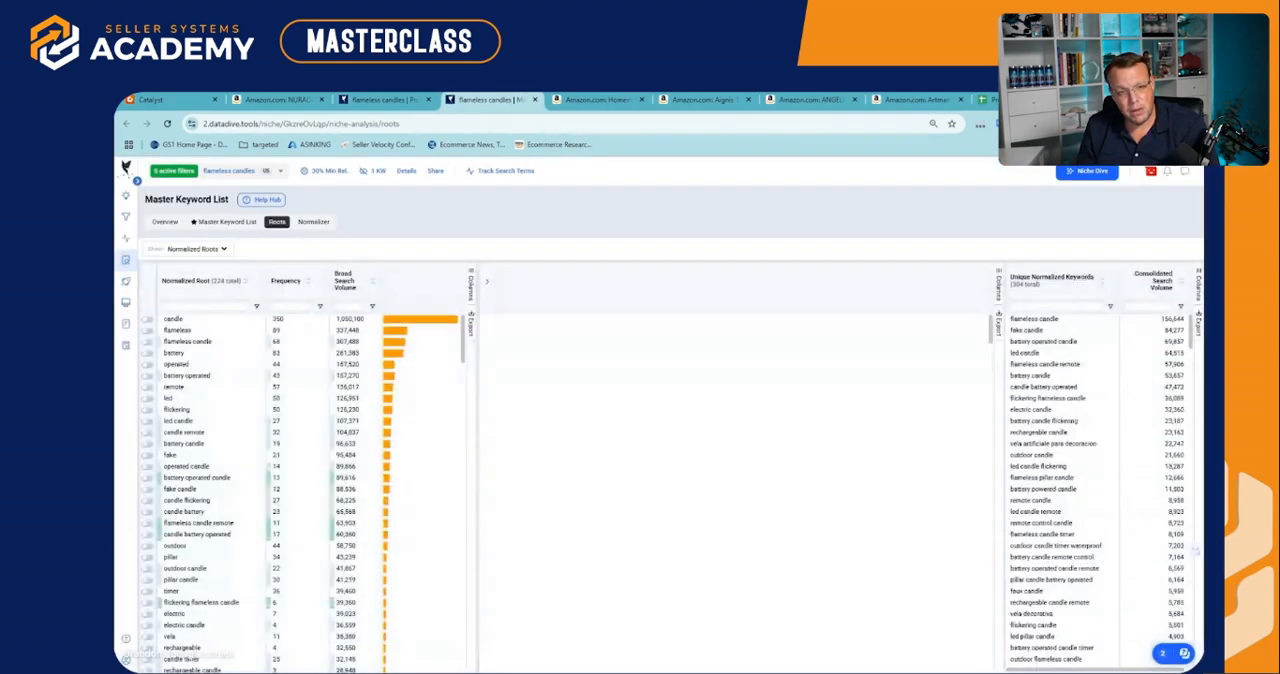
drag(410, 316, 388, 550)
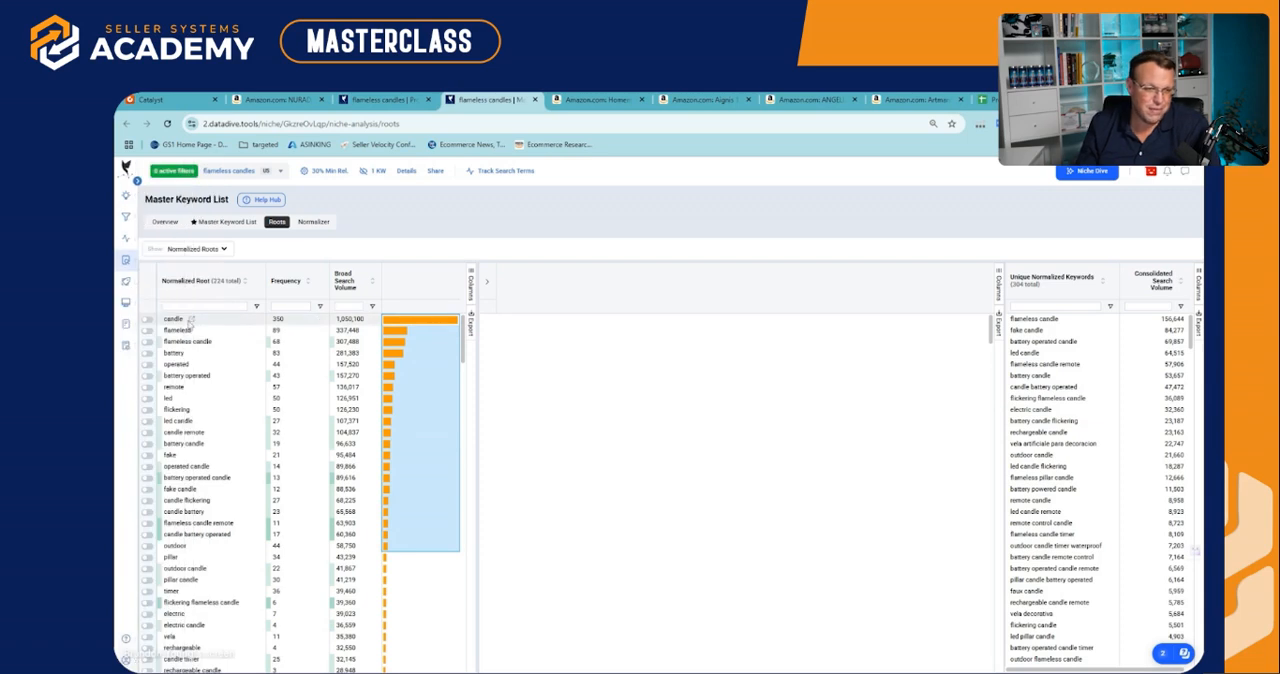
drag(390, 329, 394, 630)
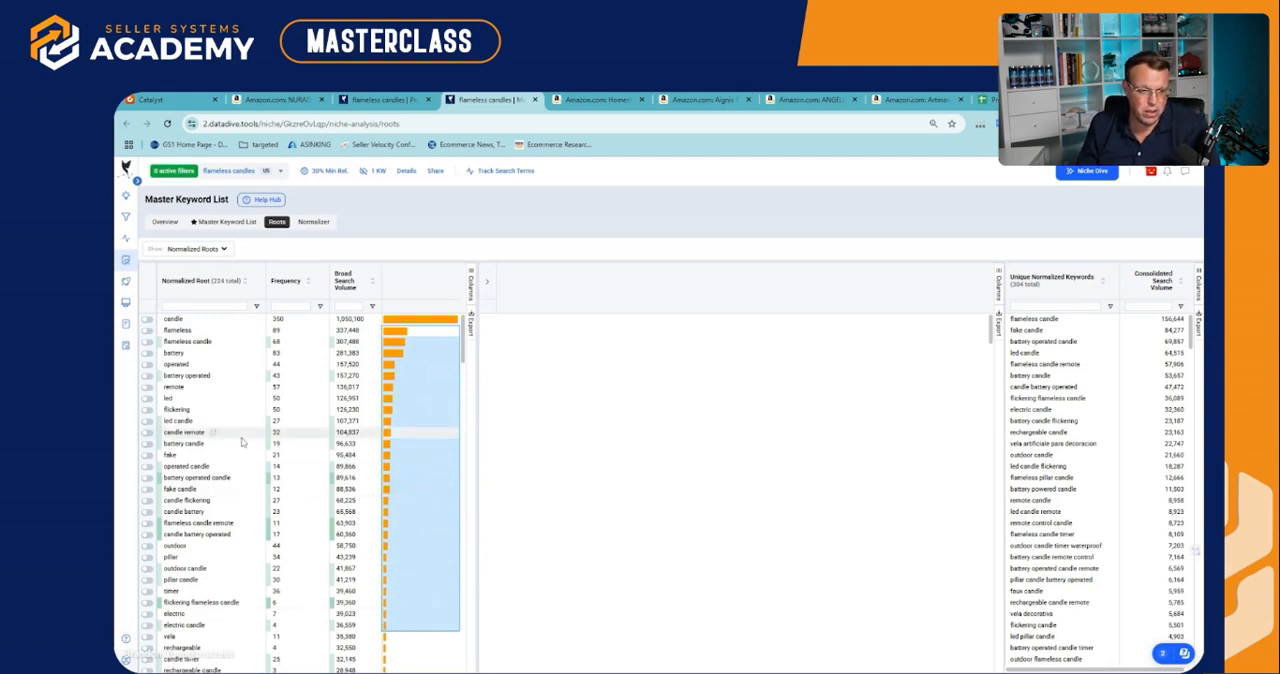
click(199, 345)
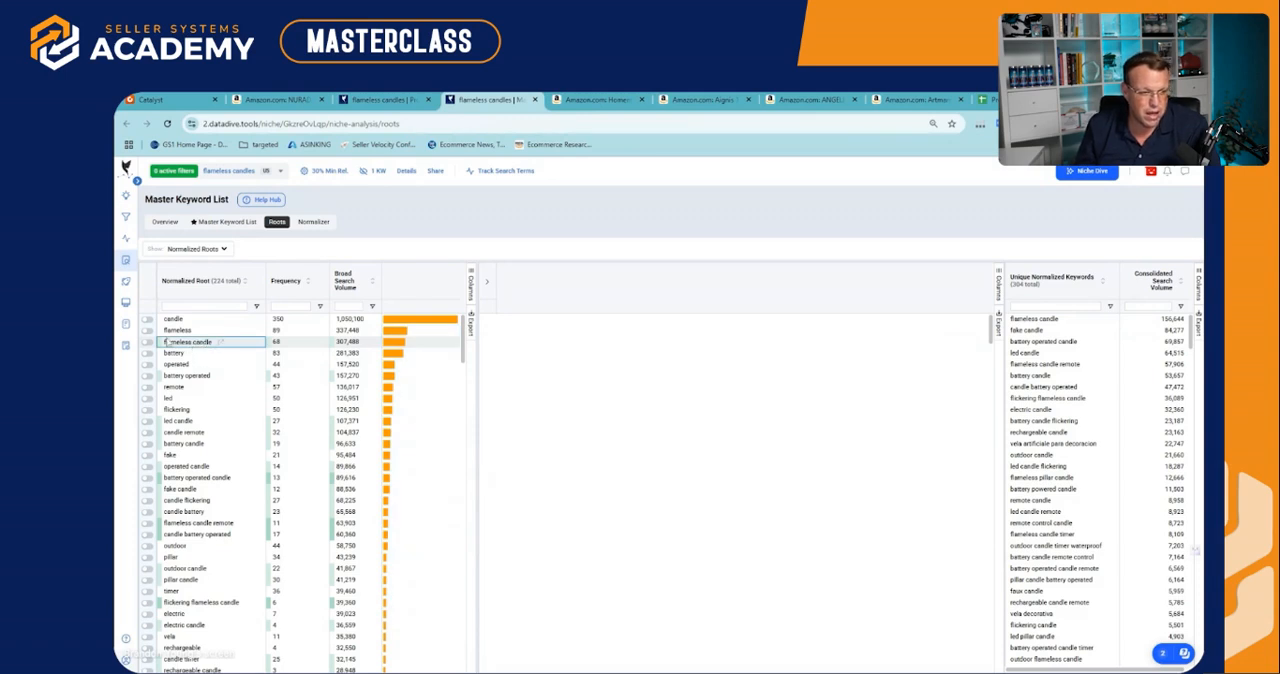
Filter the unique keywords by the roots flameless candle, led candle, candle remote, battery candle, operated candle, battery operated candle and fake candle
click(148, 342)
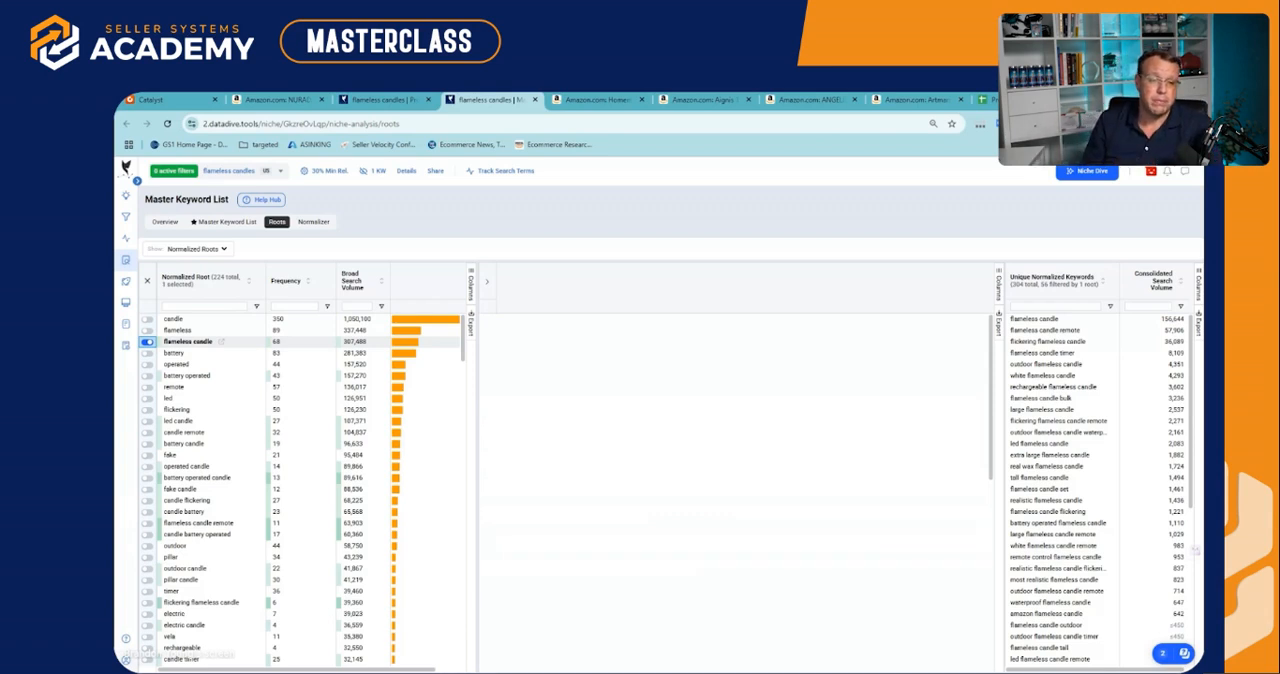
click(147, 421)
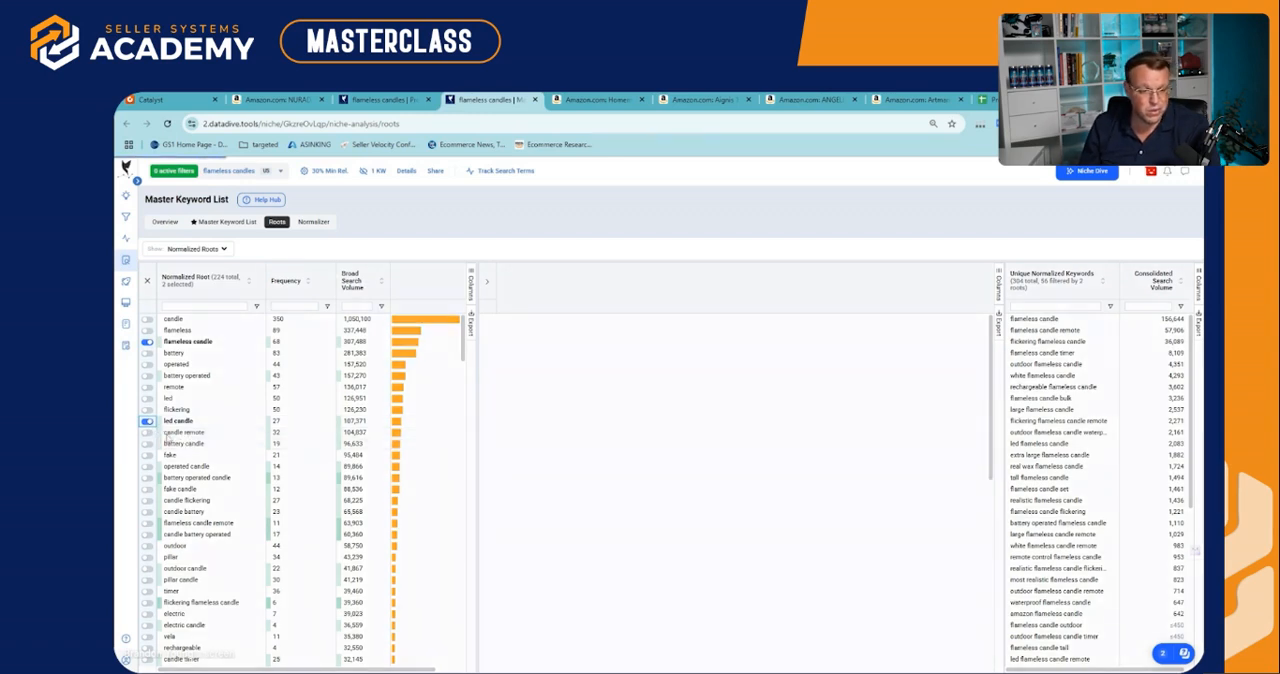
click(147, 433)
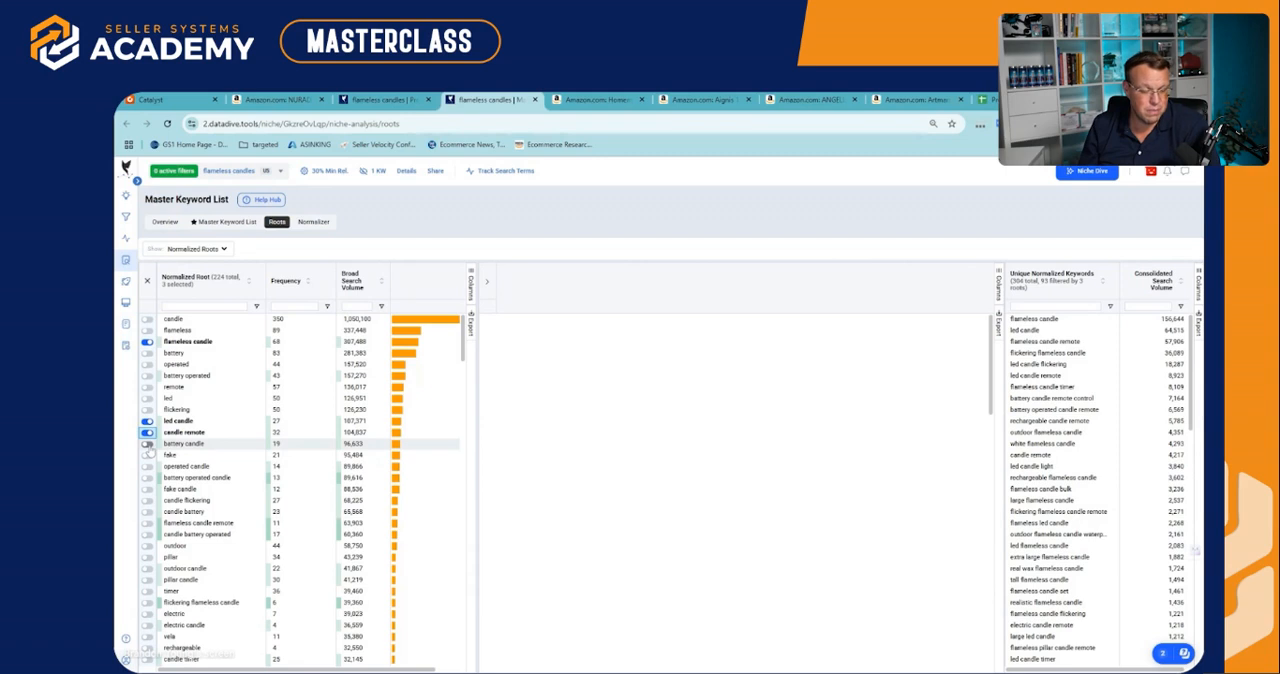
click(148, 445)
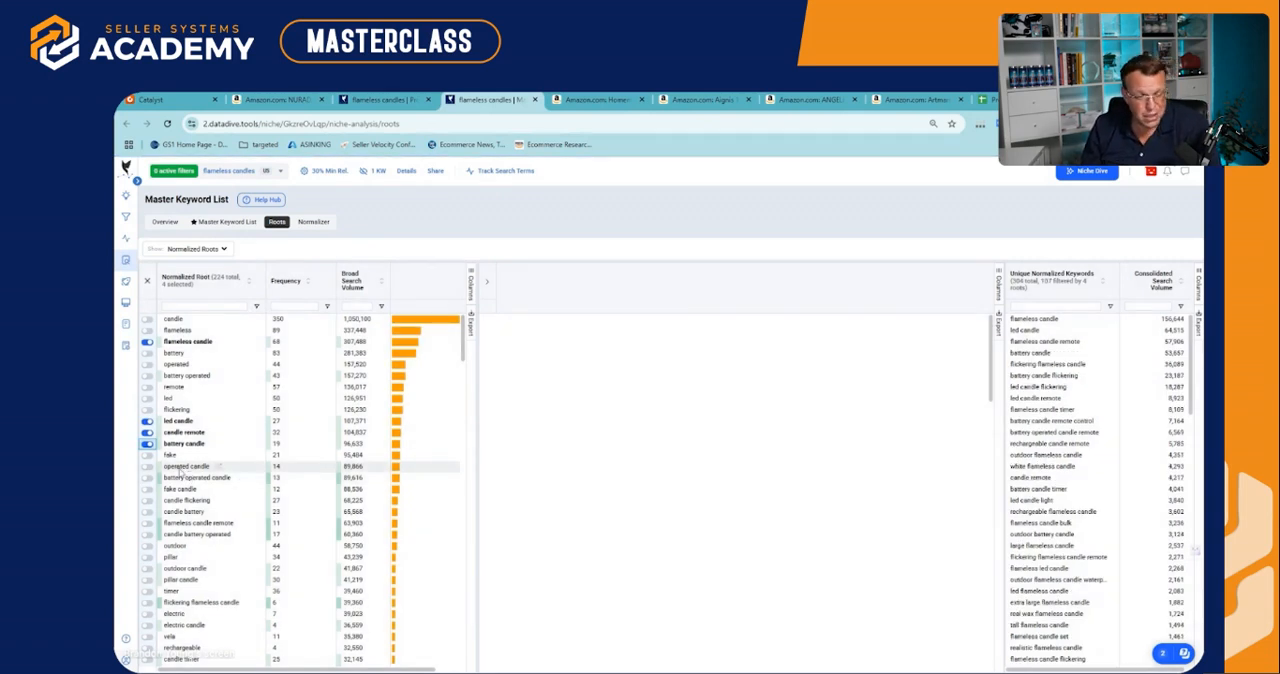
click(147, 466)
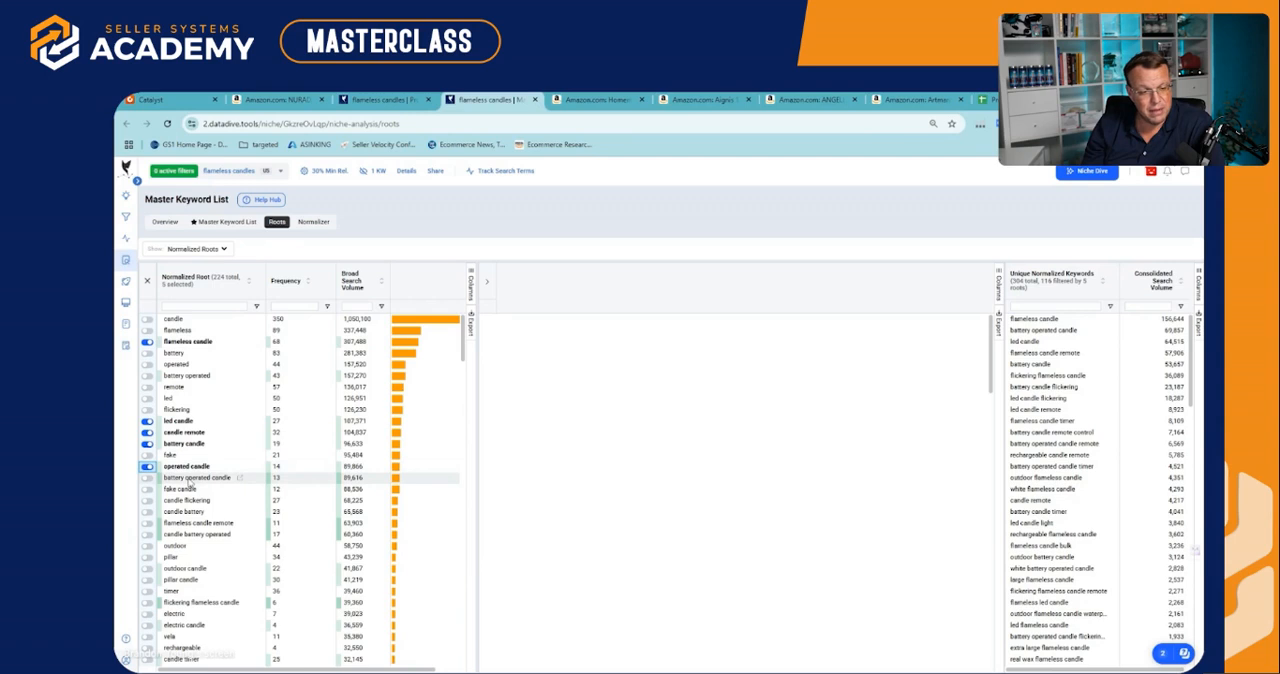
click(147, 478)
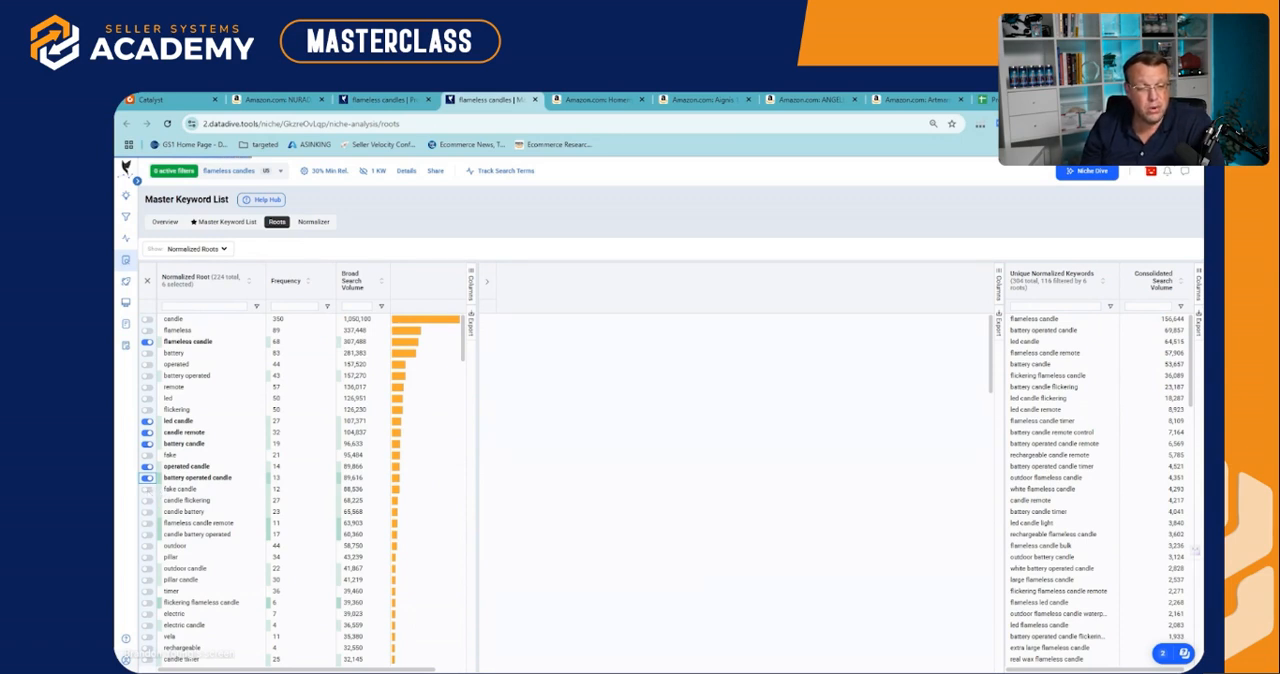
click(147, 489)
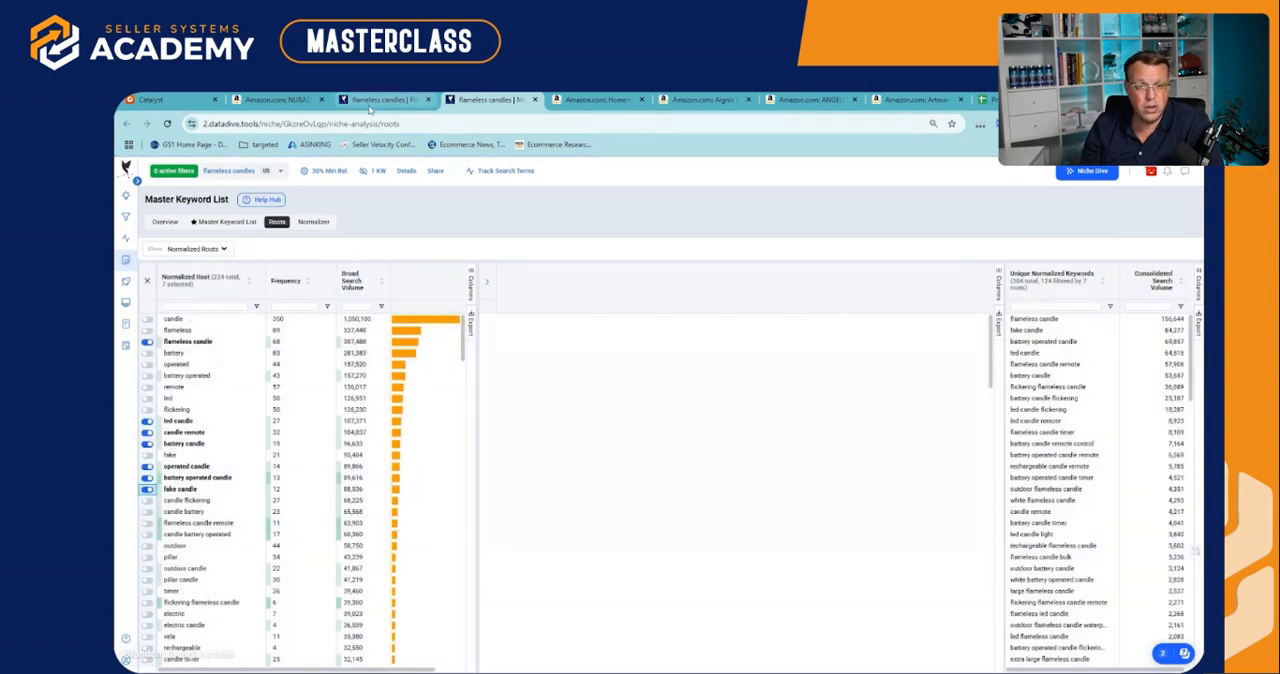
In the Product Scorecard, set Distribution of Root SV to "Less than 50%" and relevant keywords to "More than 100", checking the MKL
click(369, 104)
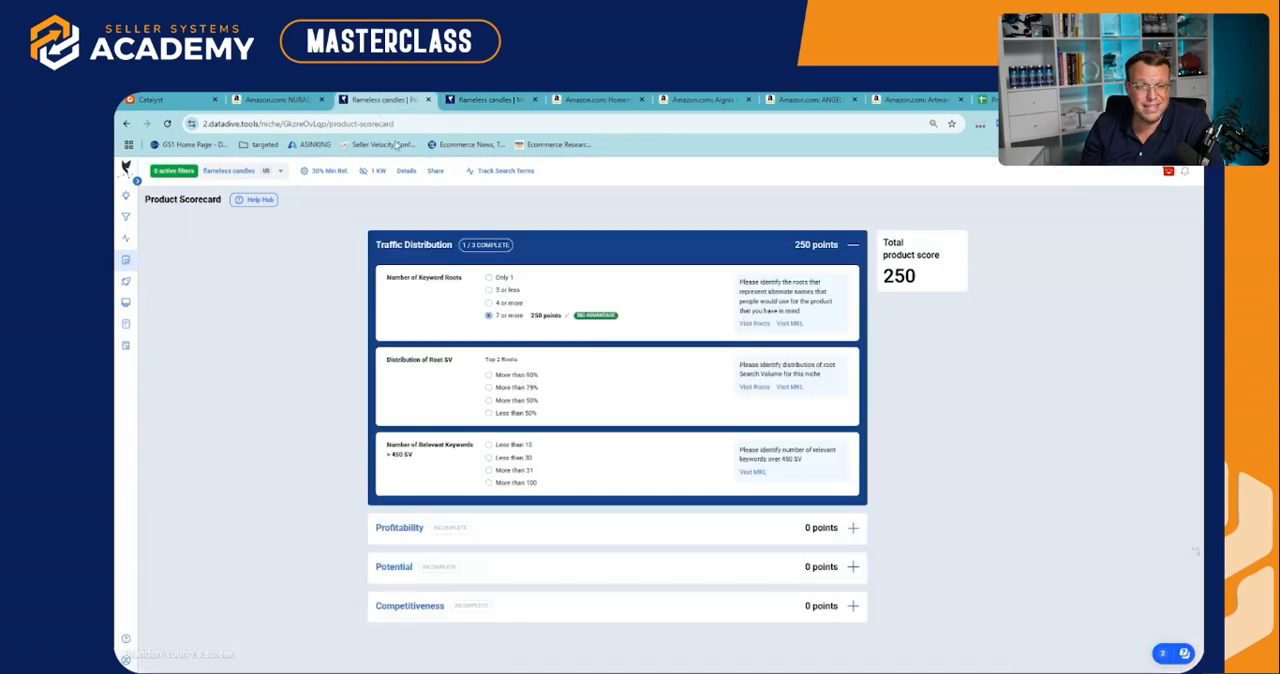
click(489, 413)
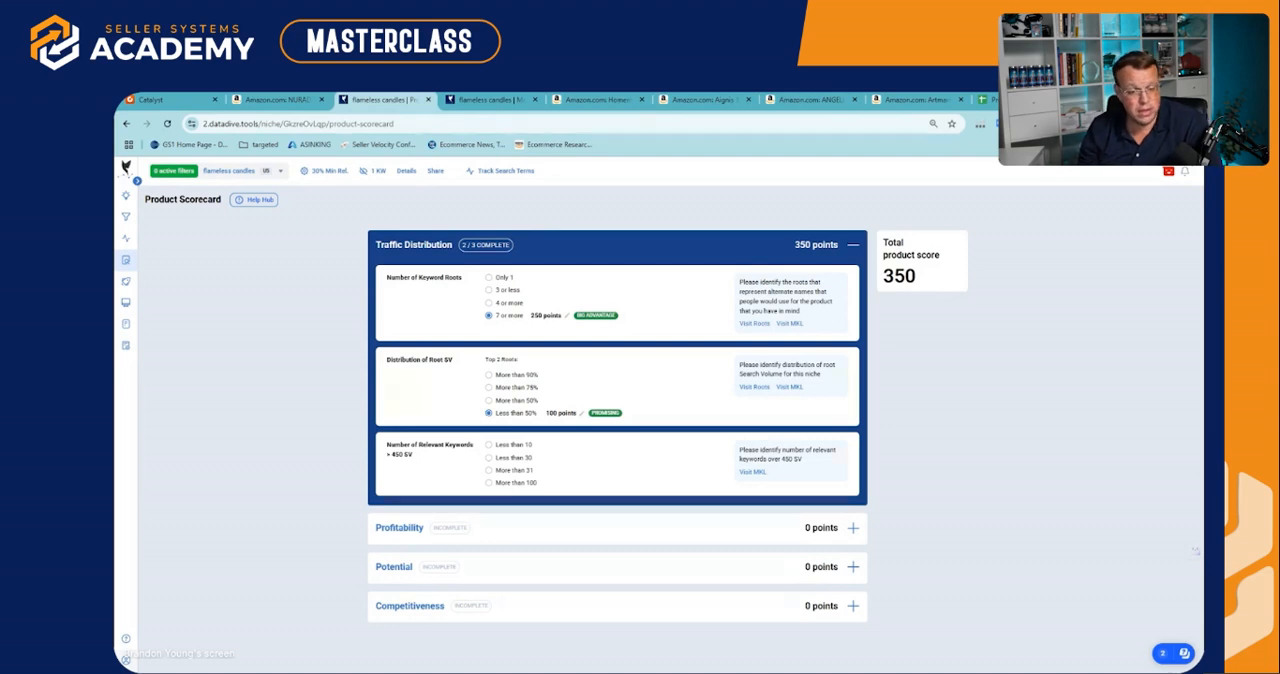
click(488, 482)
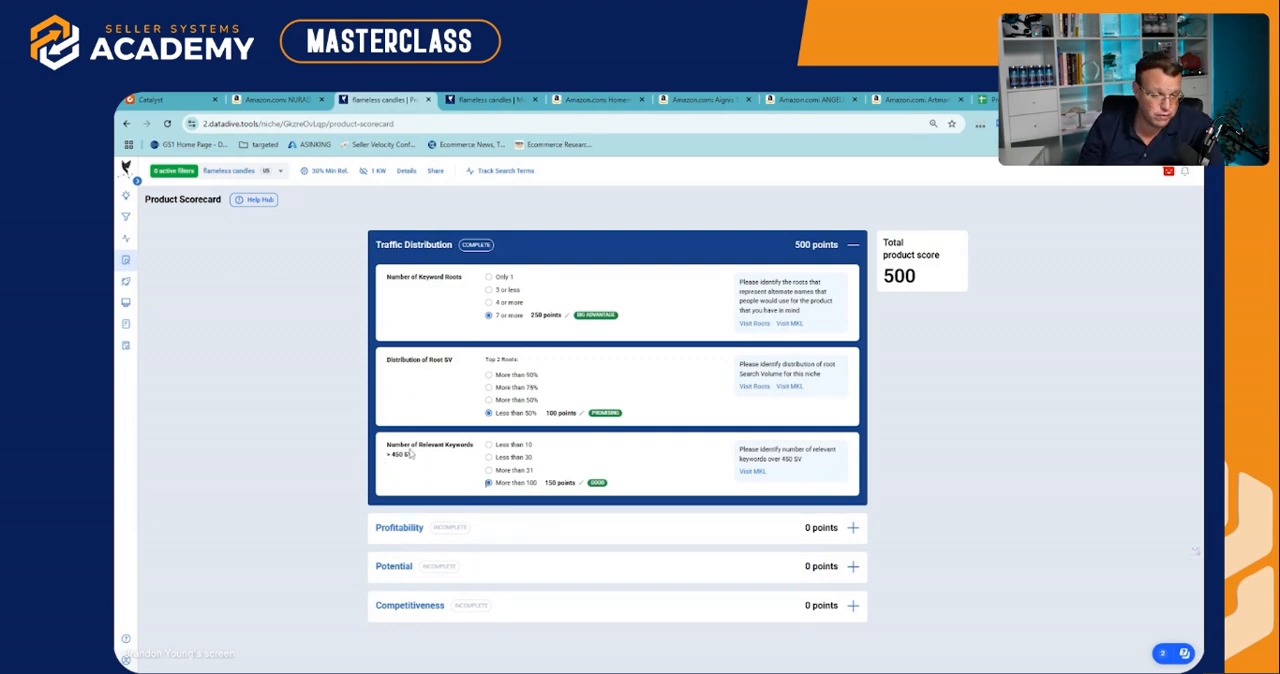
click(752, 471)
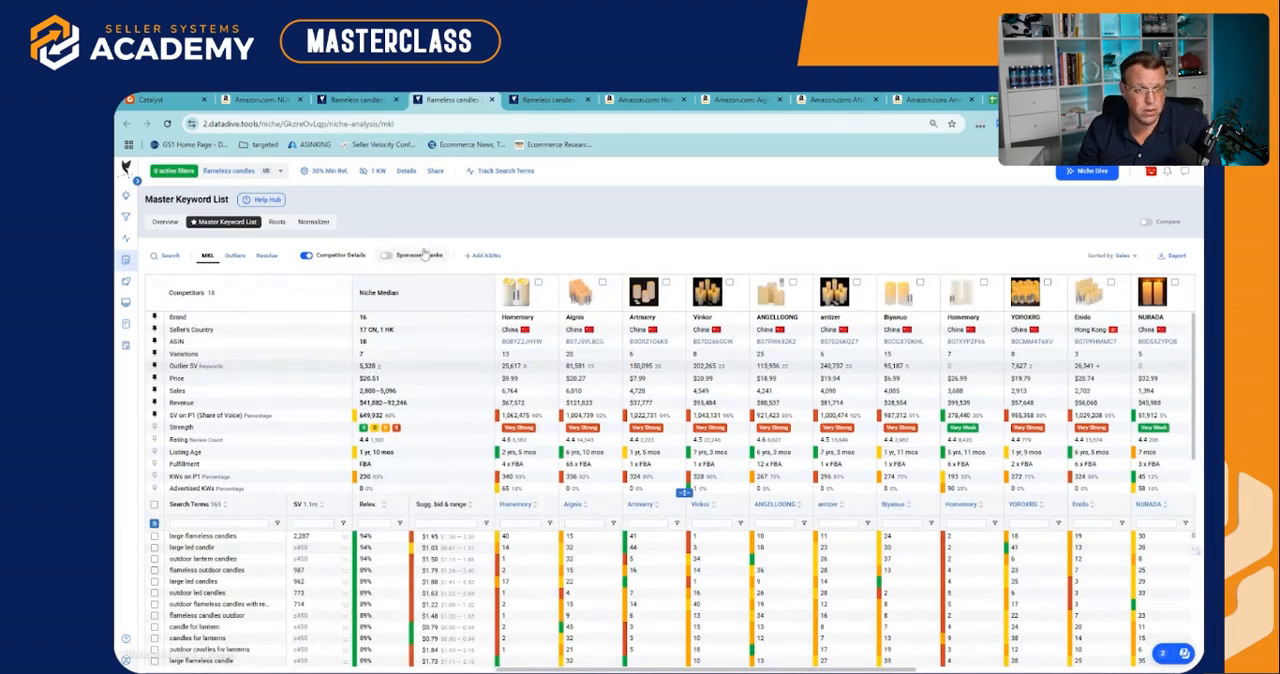
Return to the Product Scorecard and expand the Profitability section with Traffic Distribution collapsed
click(350, 98)
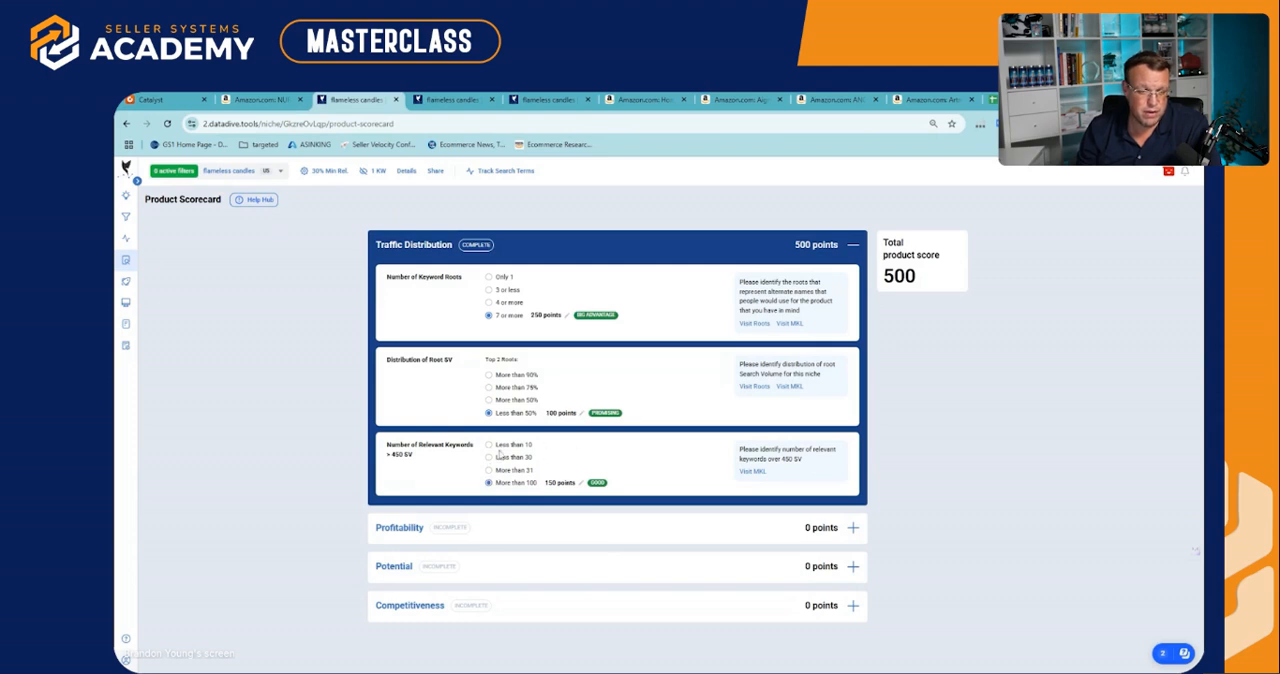
click(543, 520)
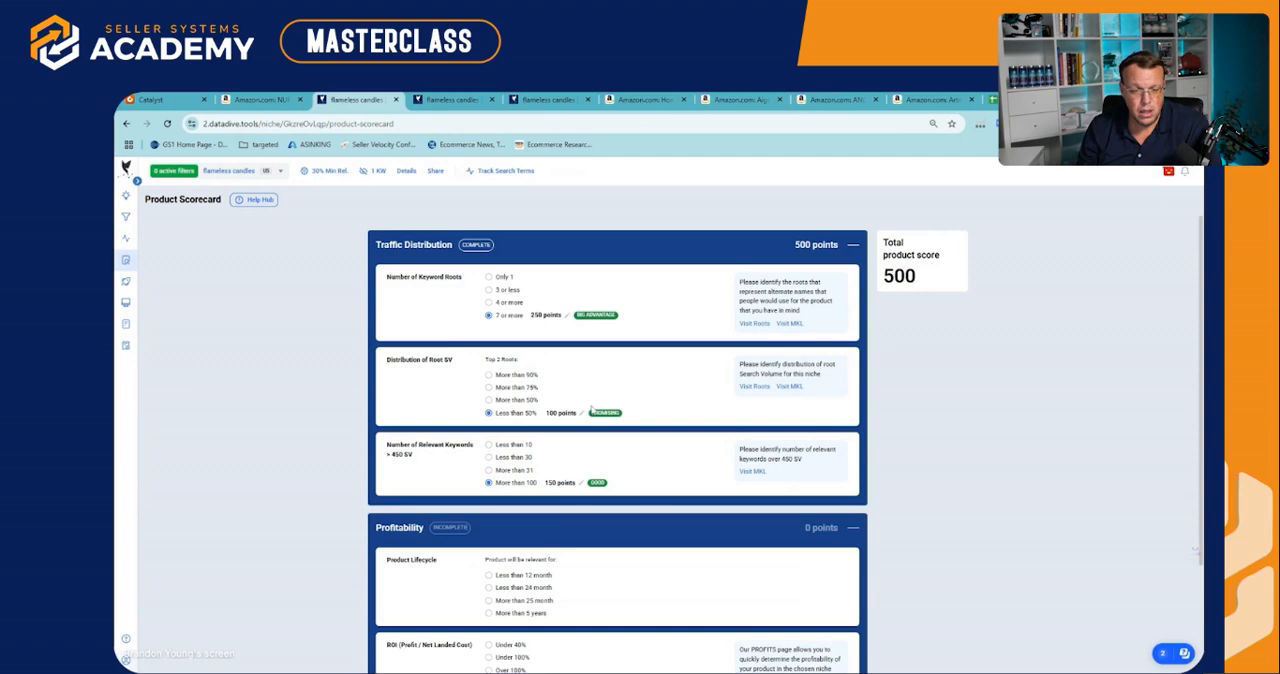
click(565, 246)
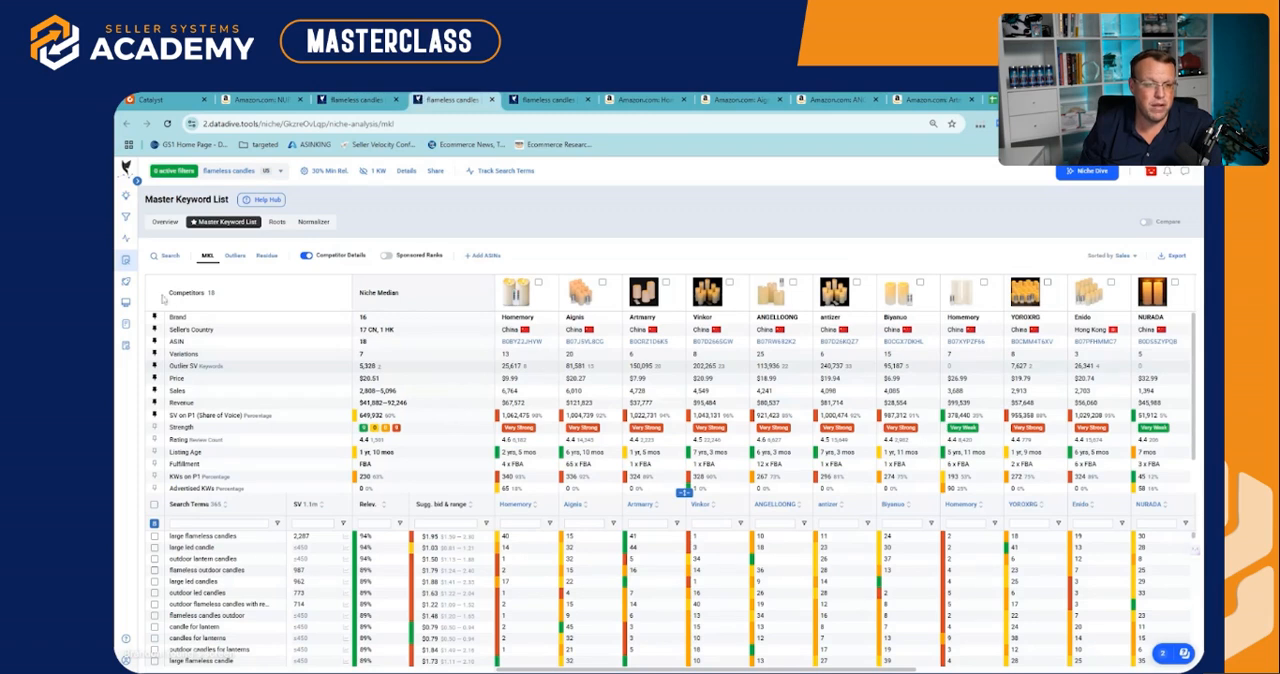
Search the Master Keyword List for "red" and check the search volume and competitor ranks of "red flameless candles" among the Outliers
click(450, 99)
click(163, 257)
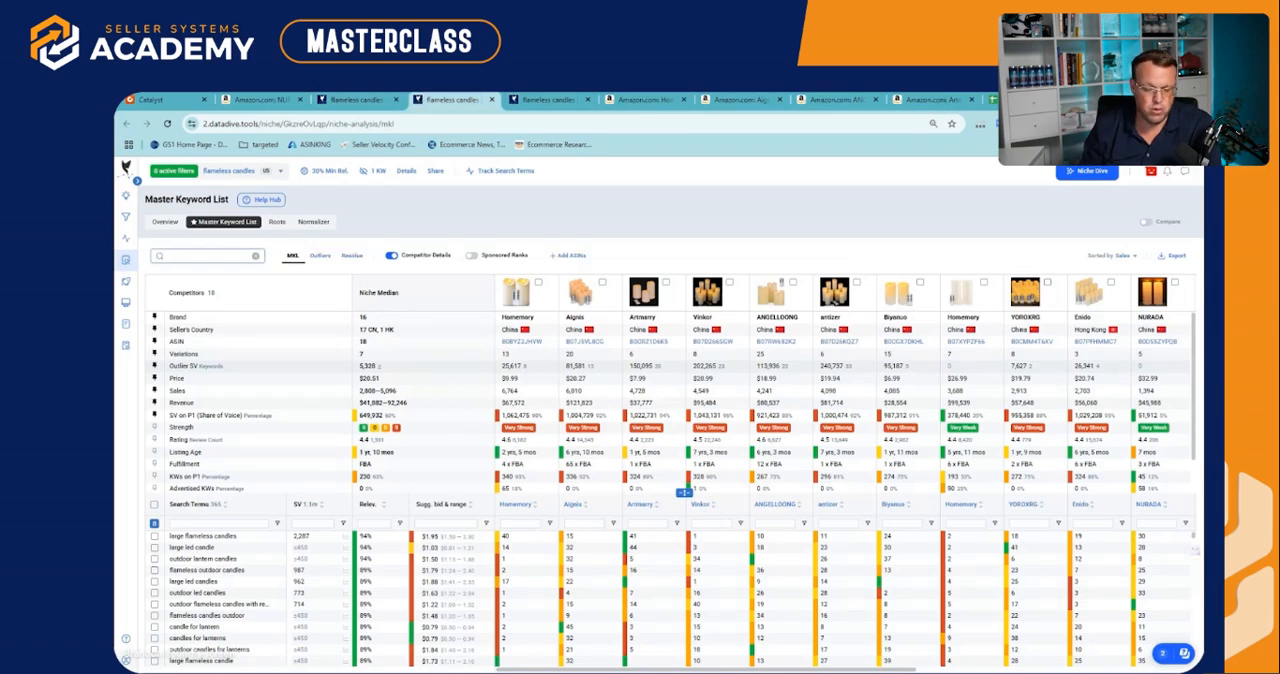
text(red)
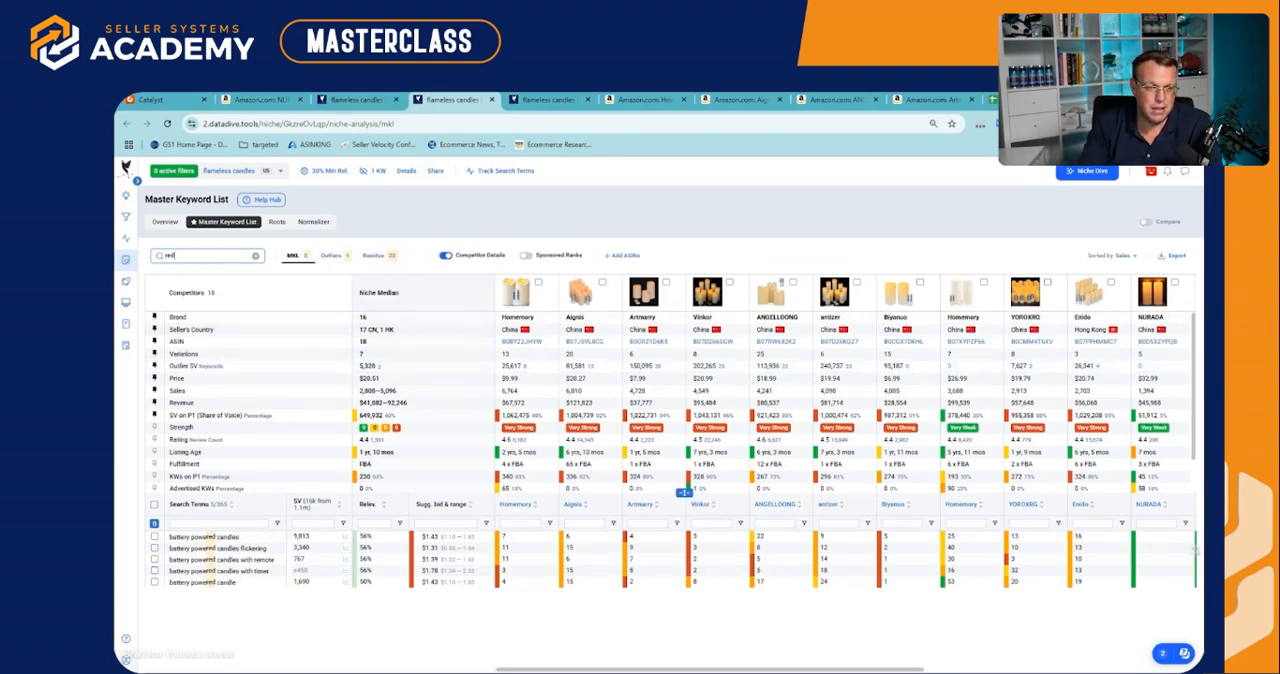
click(331, 255)
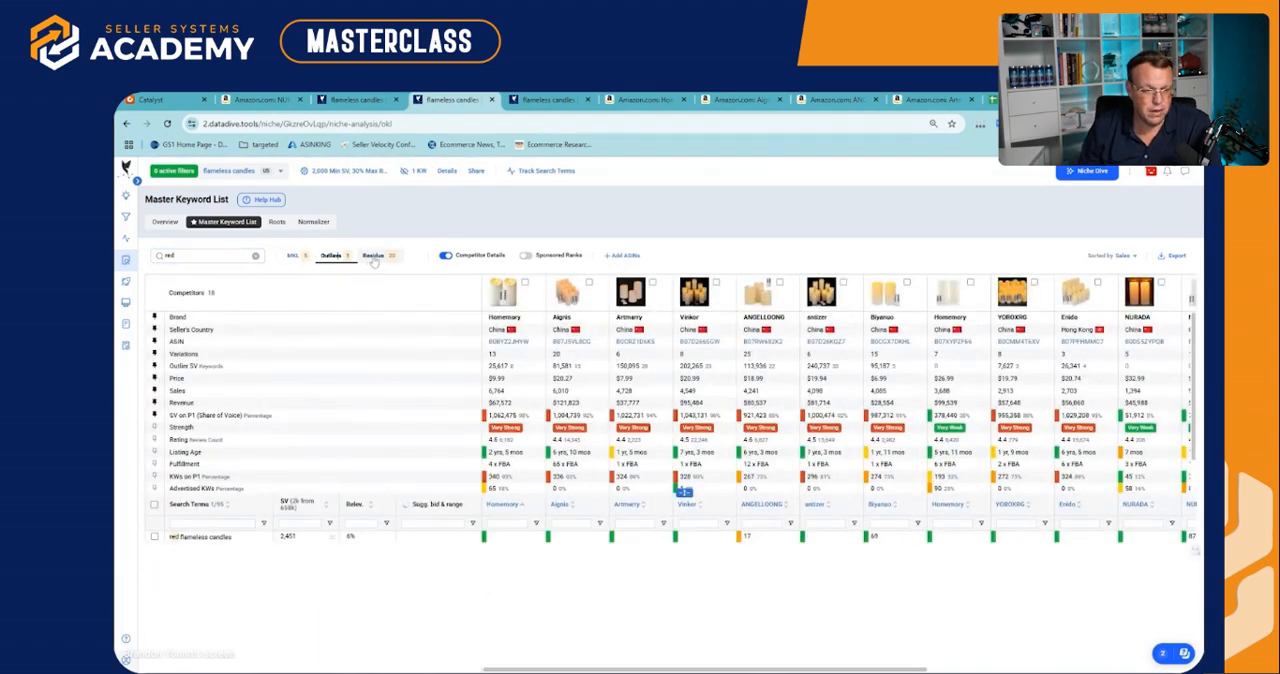
click(283, 537)
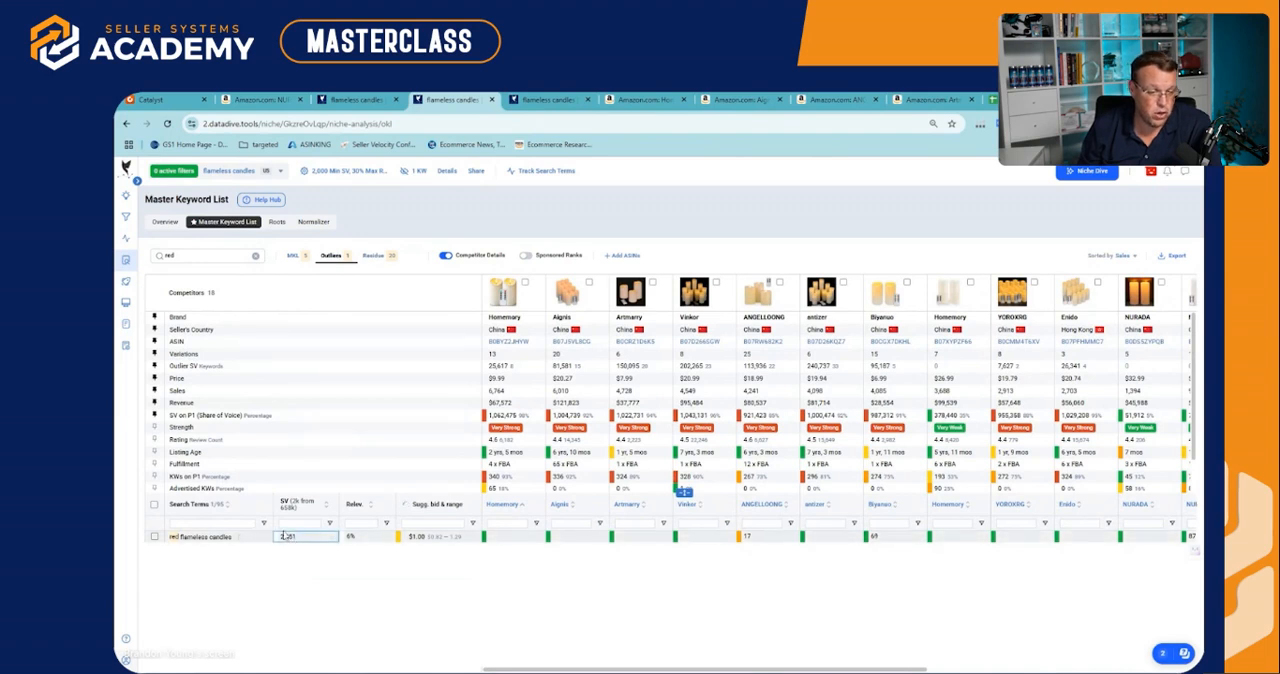
click(534, 539)
drag(534, 541, 708, 538)
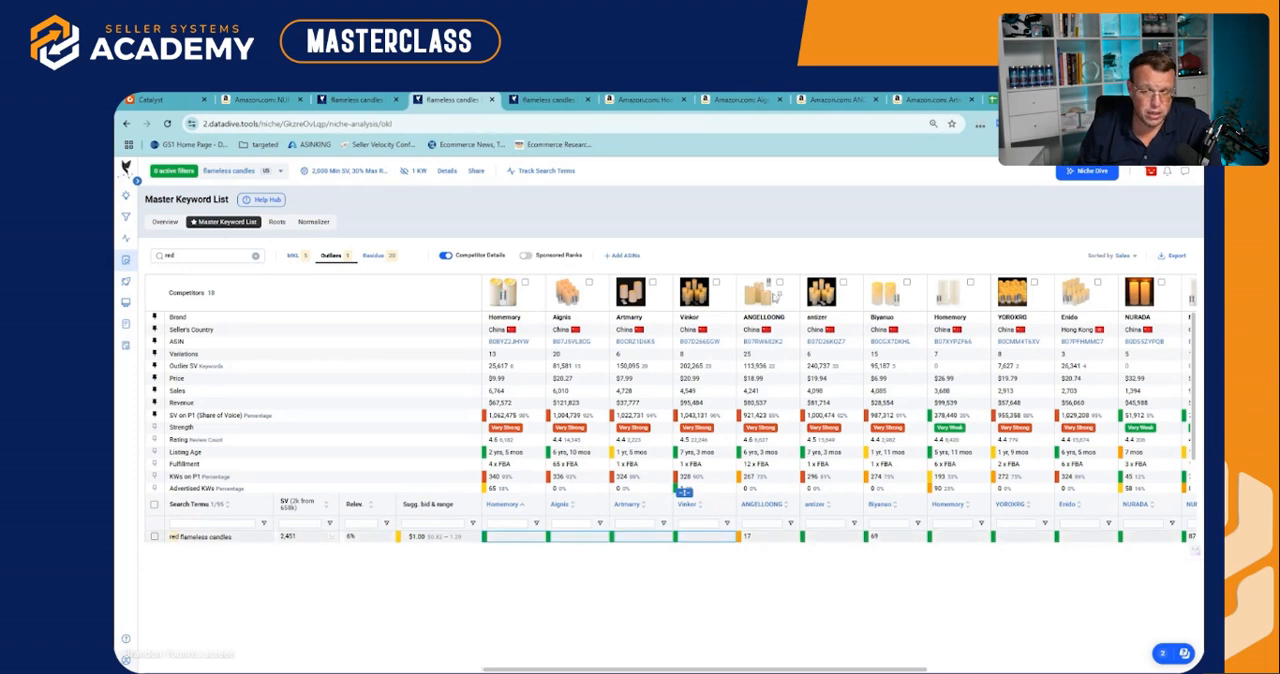
Review the color variations on the ANGELLOONG competitor's Amazon listing, and clear the "red" search in the Master Keyword List
click(760, 294)
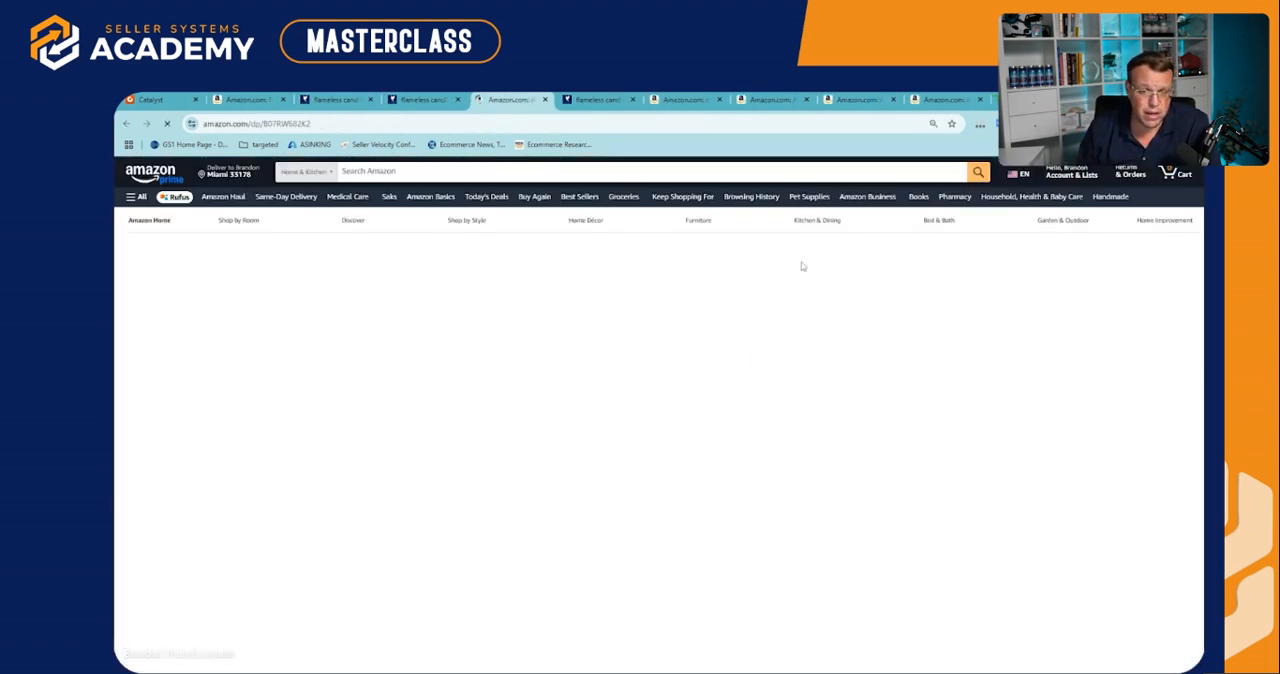
scroll(884, 245, down, 2)
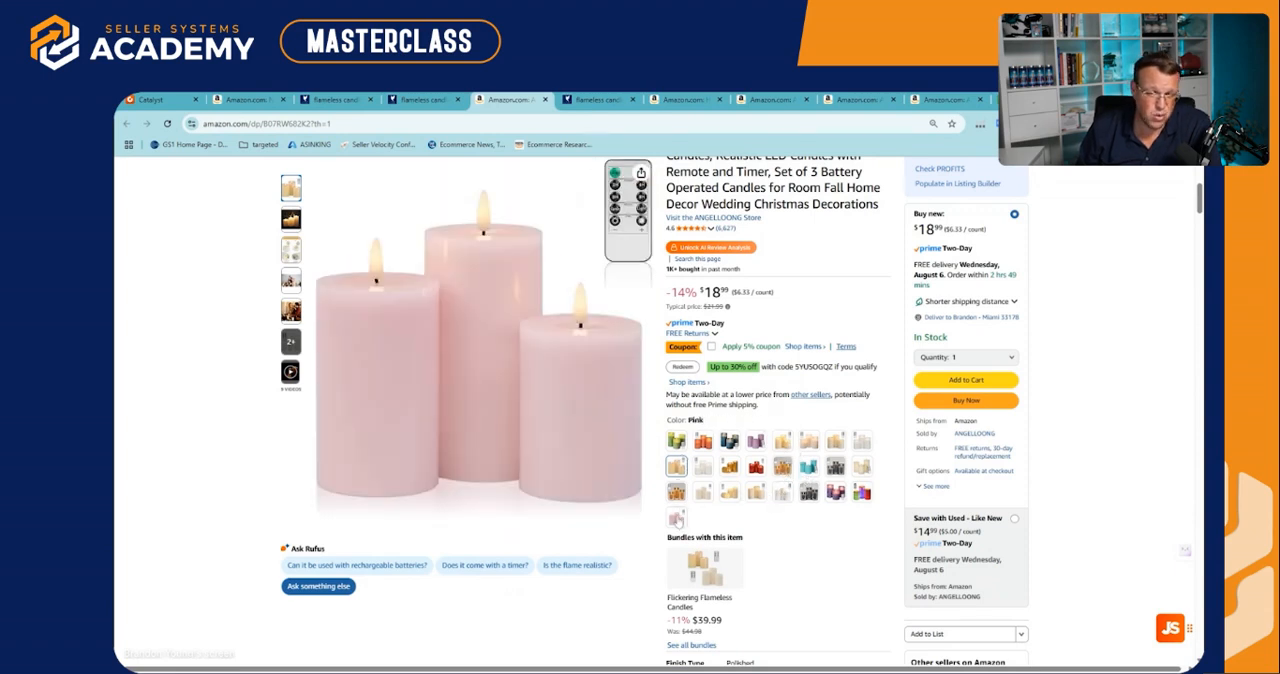
scroll(678, 483, up, 1)
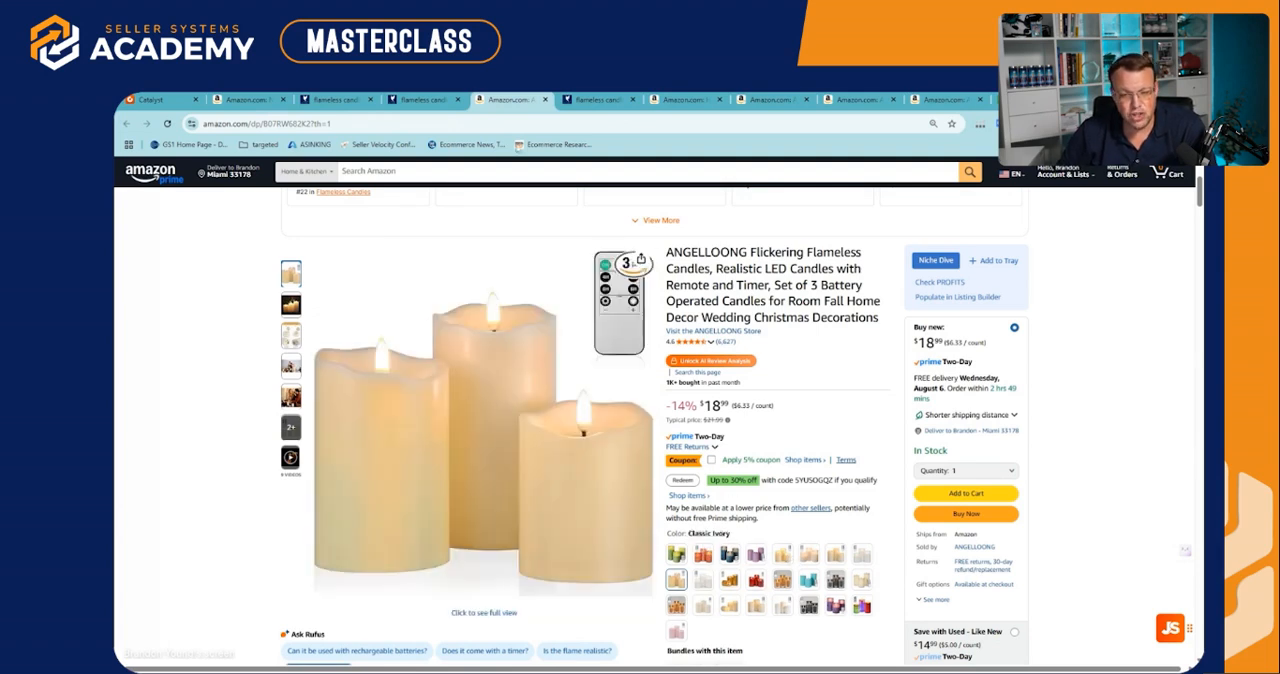
click(440, 100)
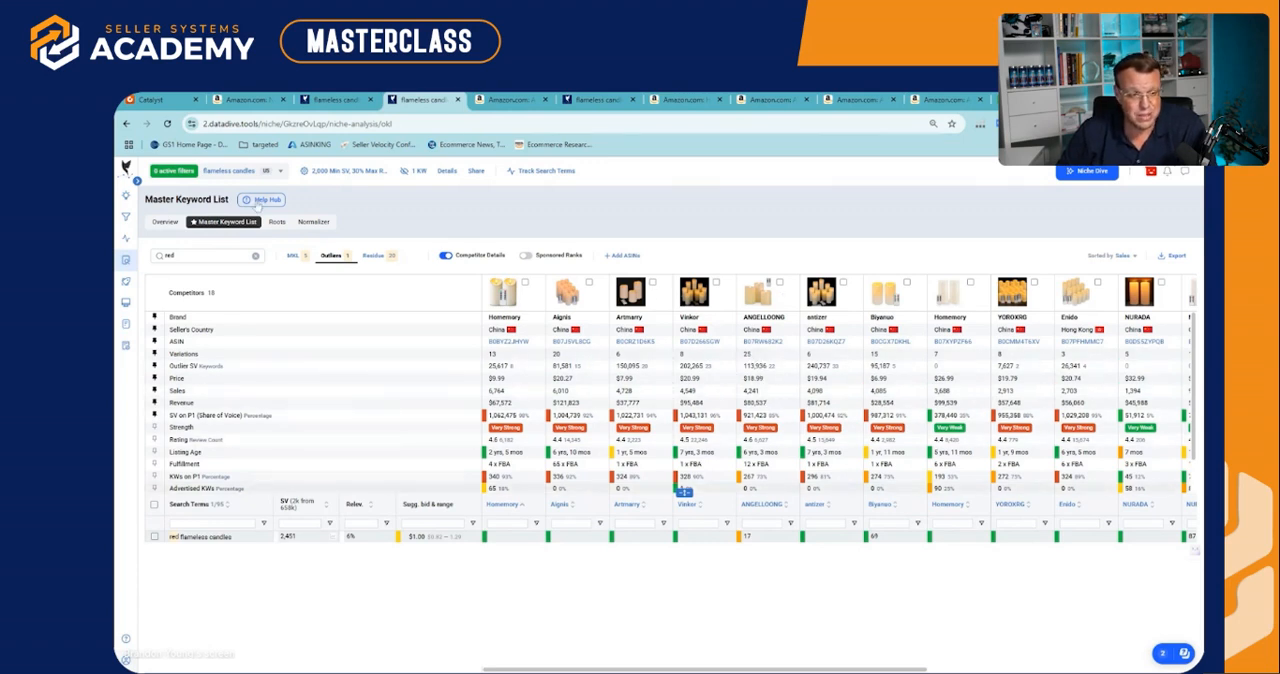
click(255, 258)
In the scorecard's Profitability section, set Product Lifecycle to "More than 5 years" and ROI to "Under 100%"
click(335, 99)
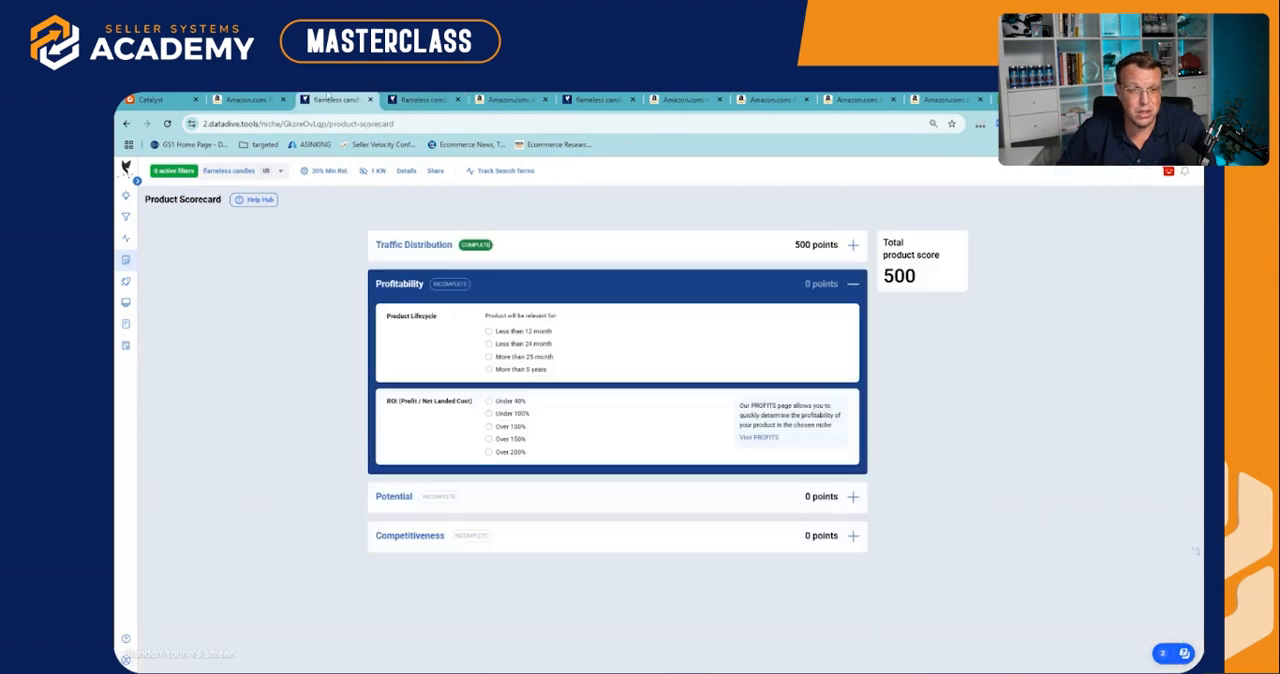
click(500, 370)
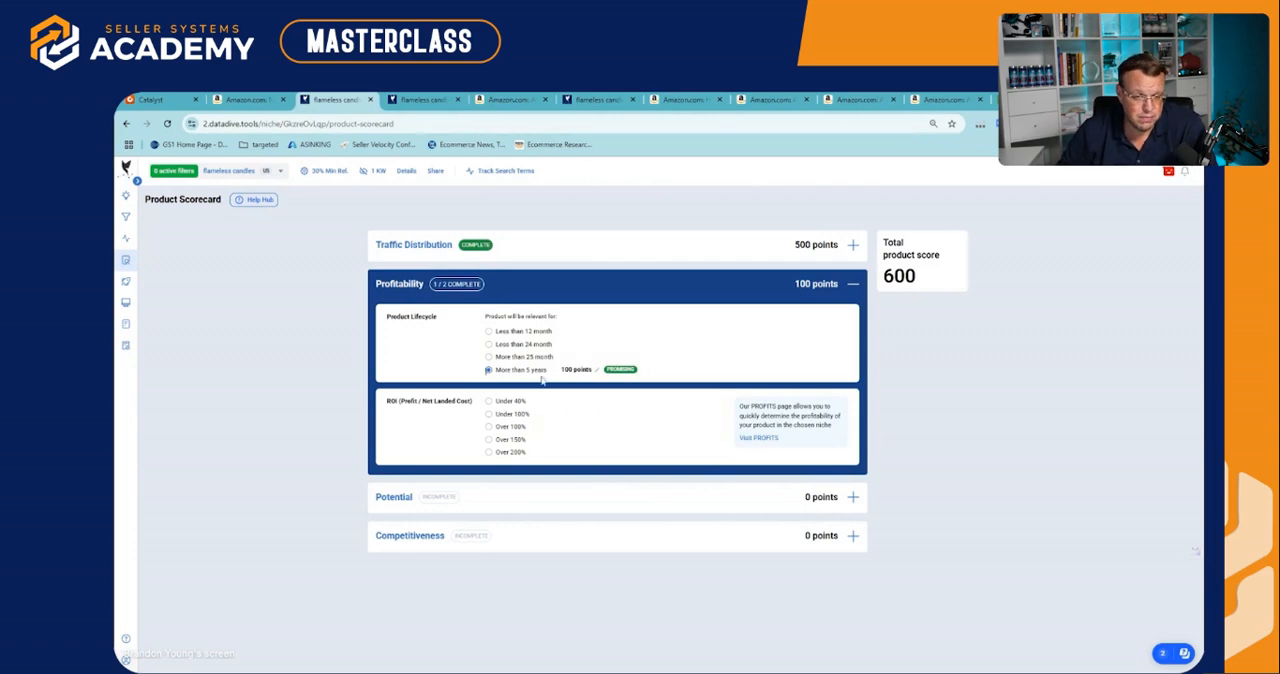
click(571, 291)
click(571, 296)
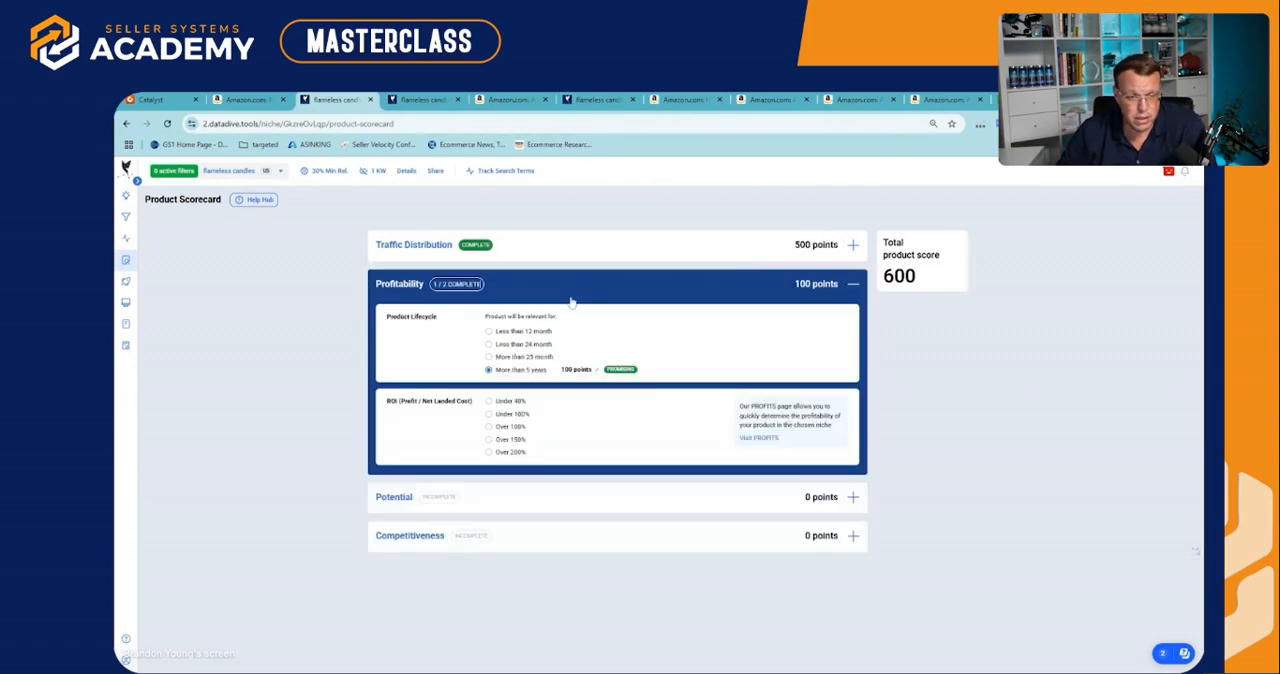
click(489, 414)
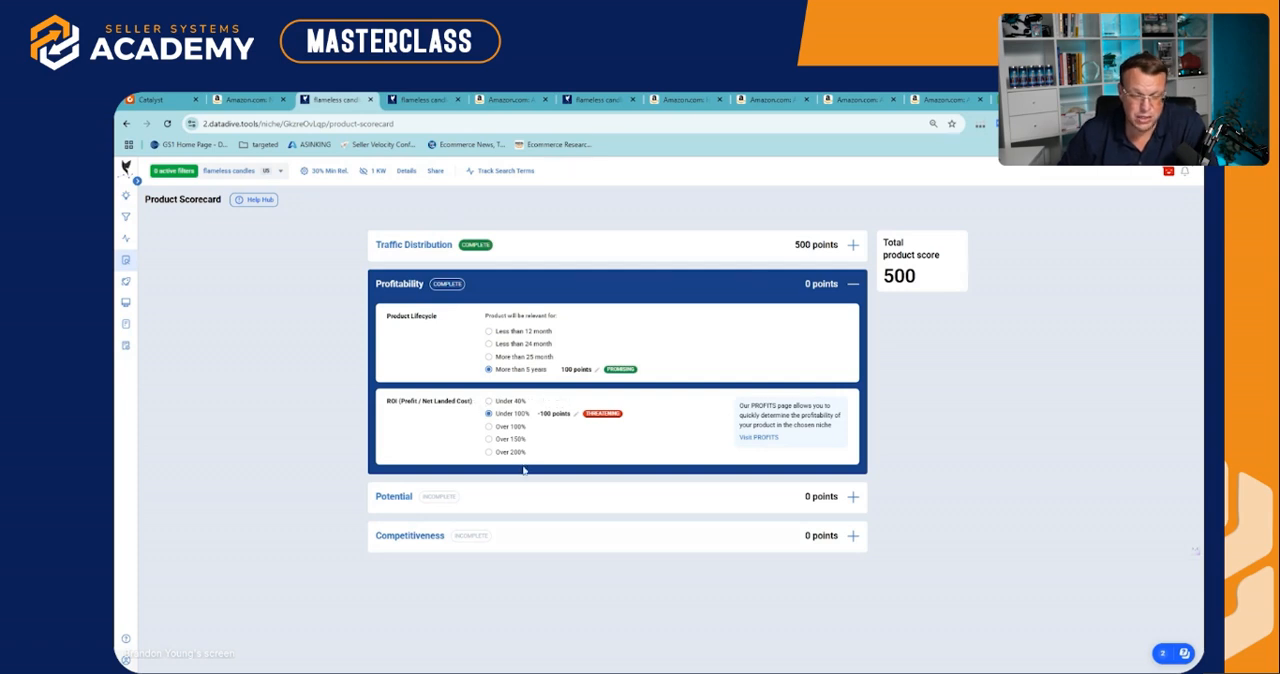
Expand the Potential section and leave Profitability collapsed after reviewing its ROI (Profit / Net Landed Cost) criterion
click(522, 497)
click(582, 288)
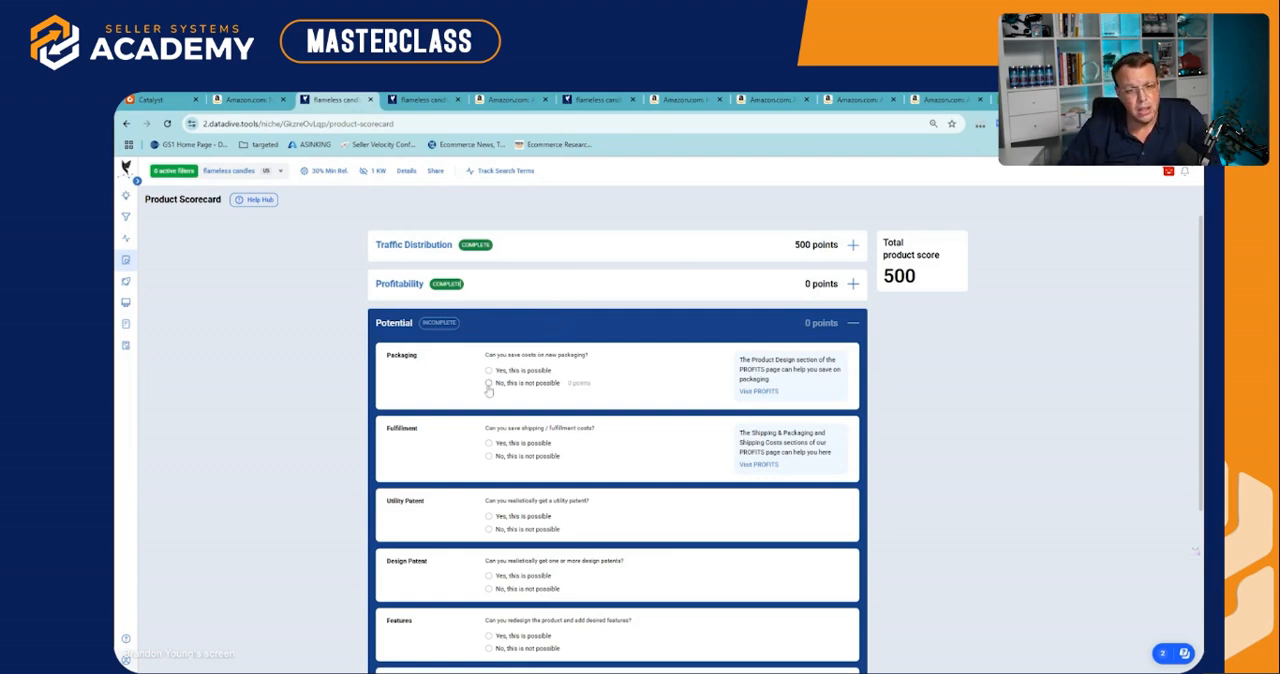
click(545, 284)
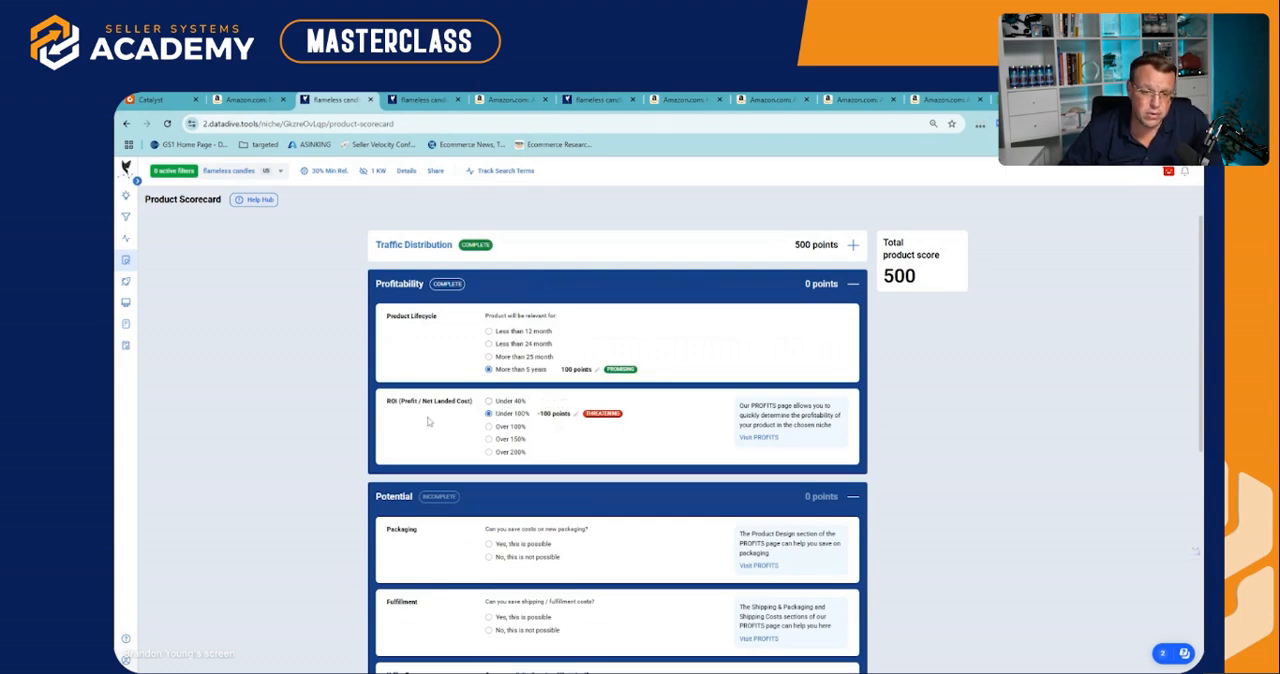
drag(387, 401, 457, 404)
click(457, 403)
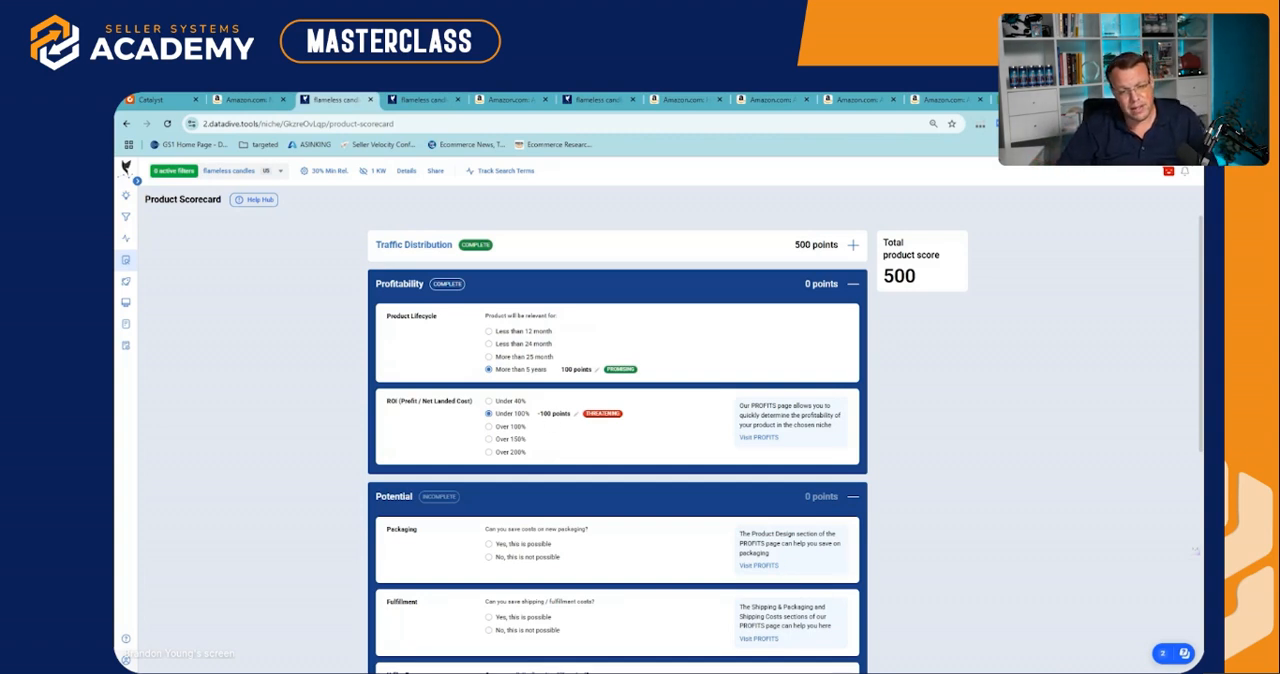
click(577, 291)
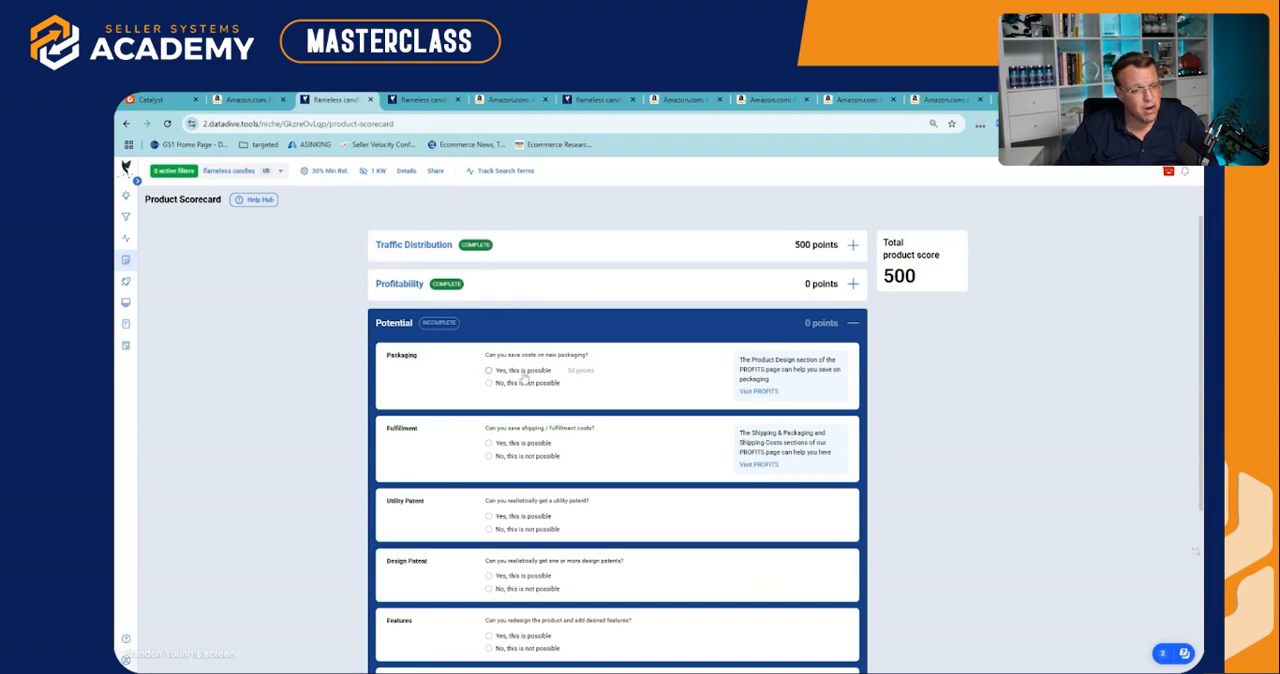
In the scorecard's Potential section, answer both Packaging and Fulfillment with "No, this is not possible"
click(490, 384)
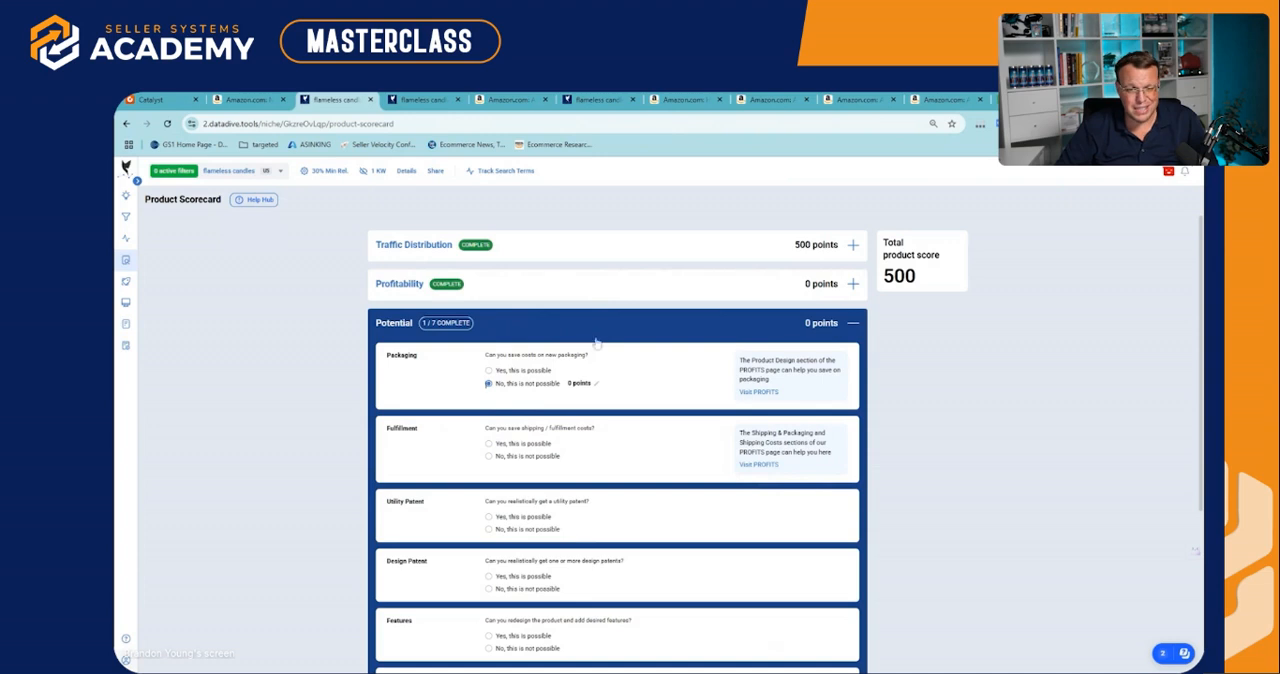
scroll(562, 422, down, 1)
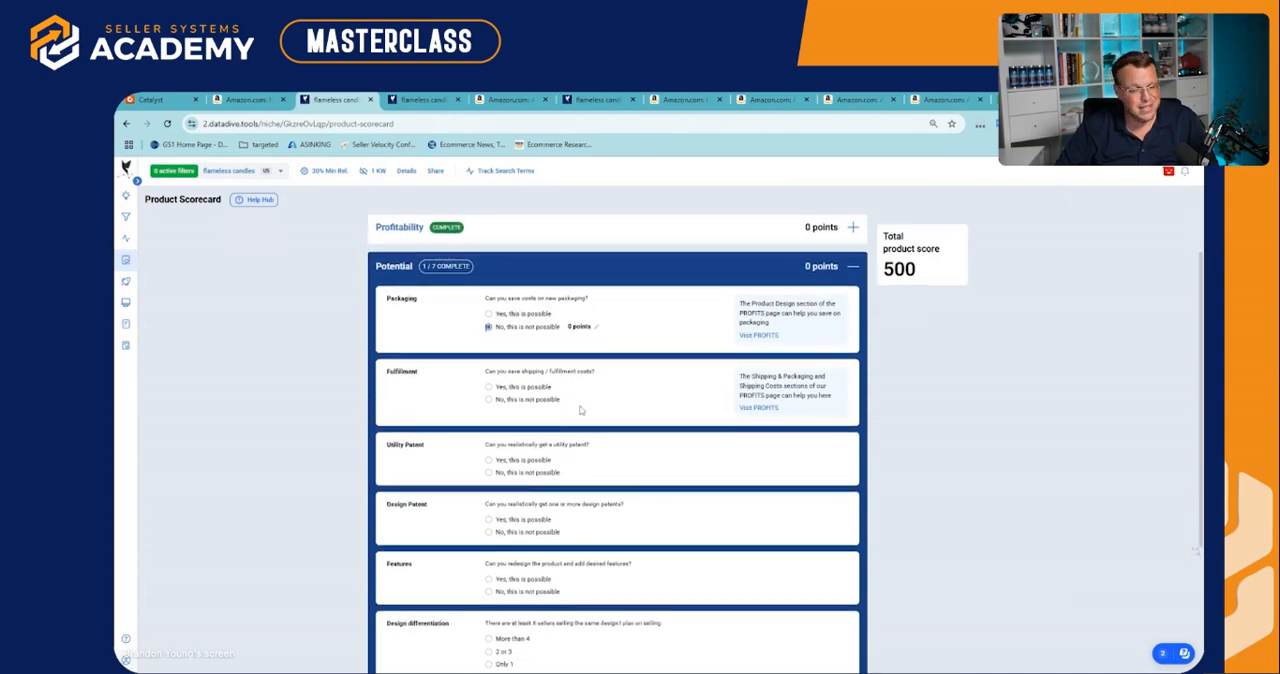
click(489, 400)
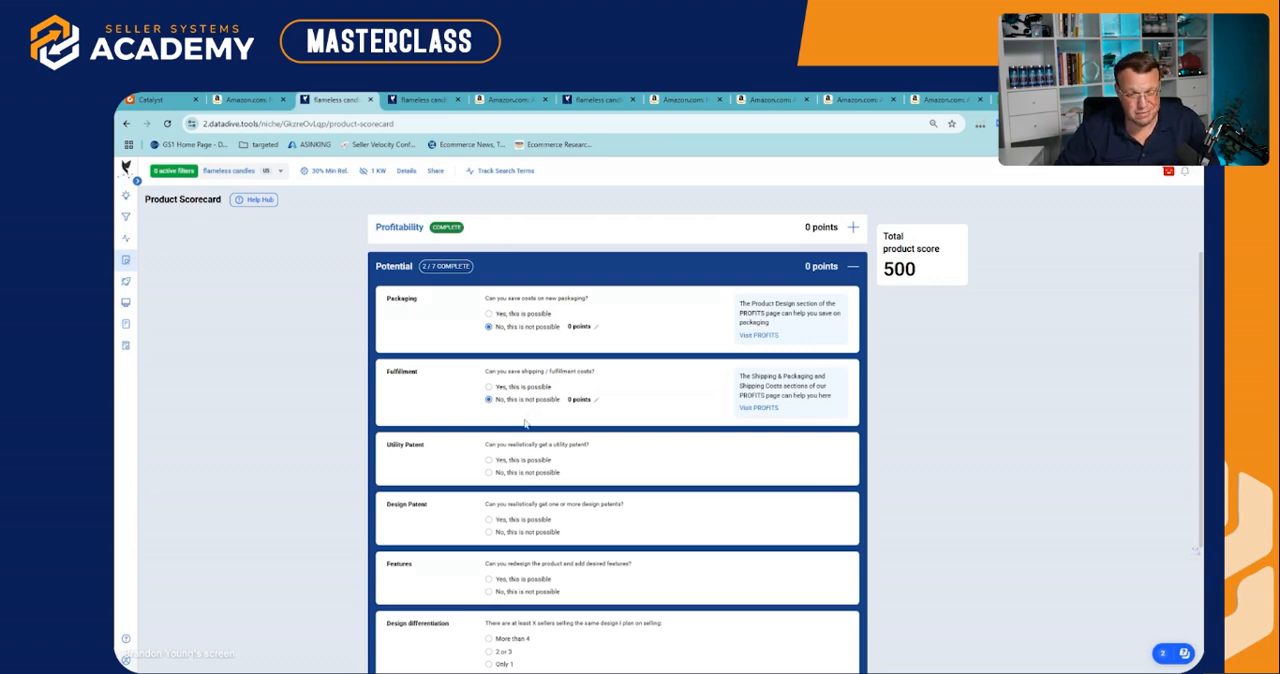
Answer both the Utility Patent and Design Patent criteria with "No, this is not possible"
scroll(528, 420, down, 1)
scroll(533, 474, down, 1)
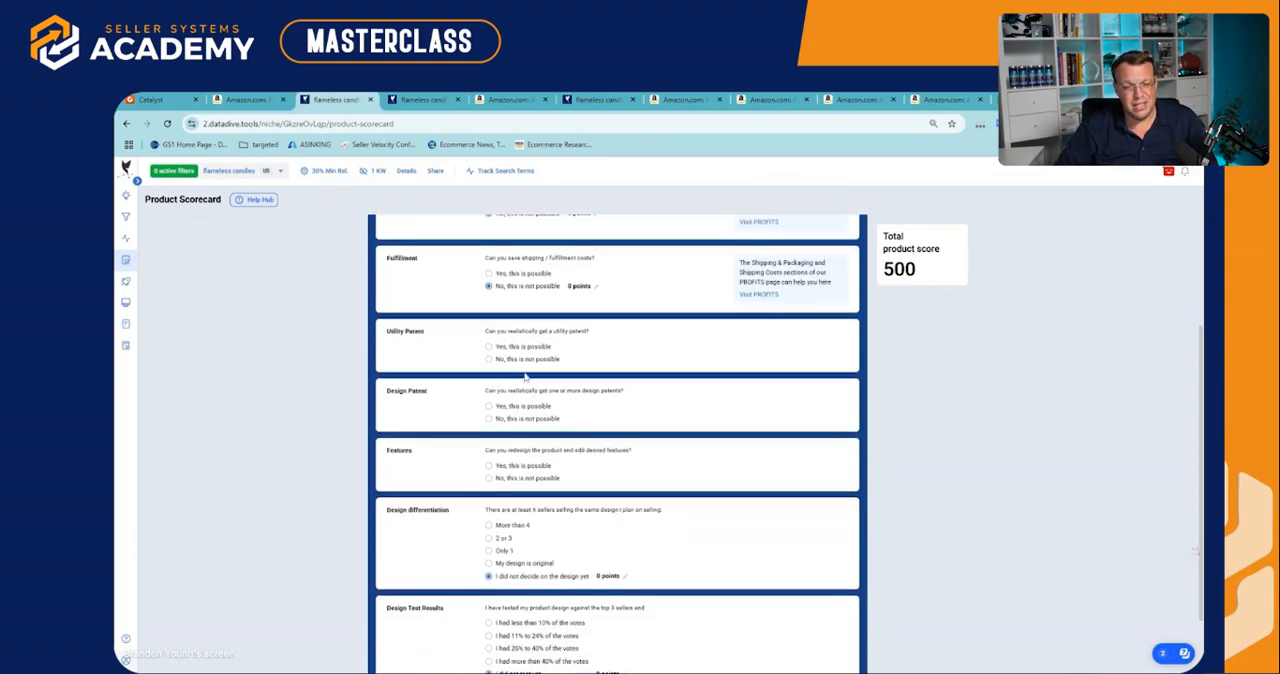
click(489, 359)
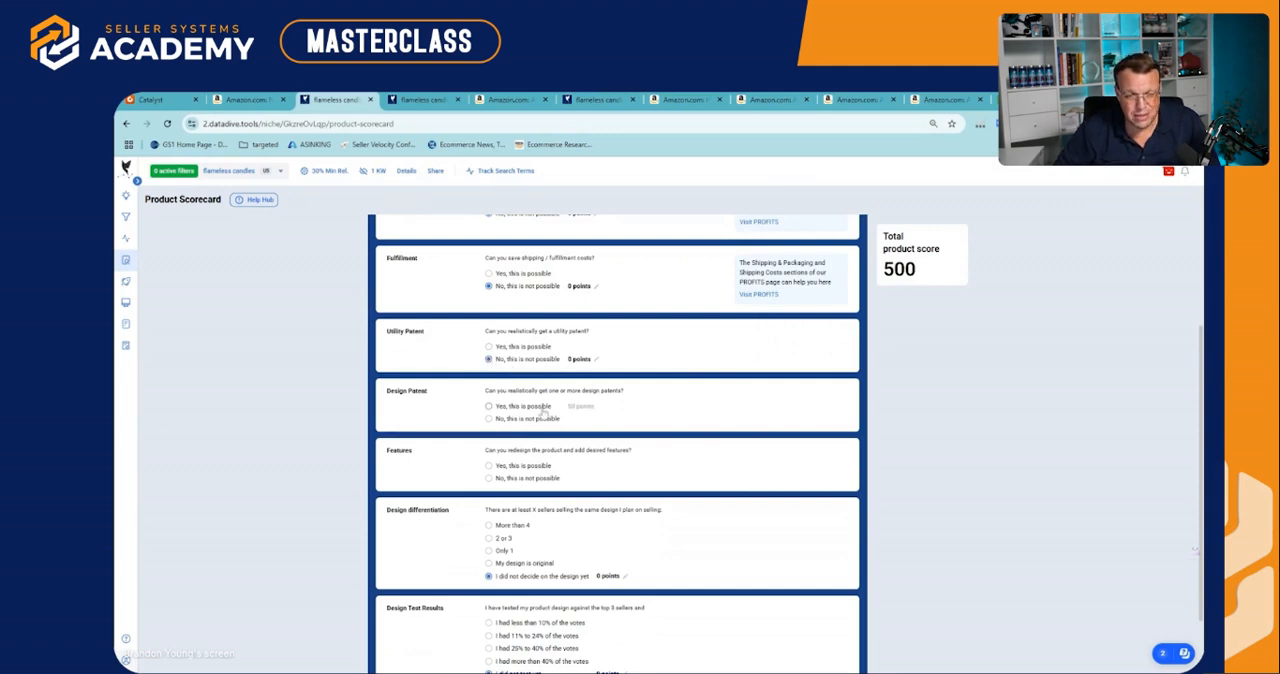
click(508, 418)
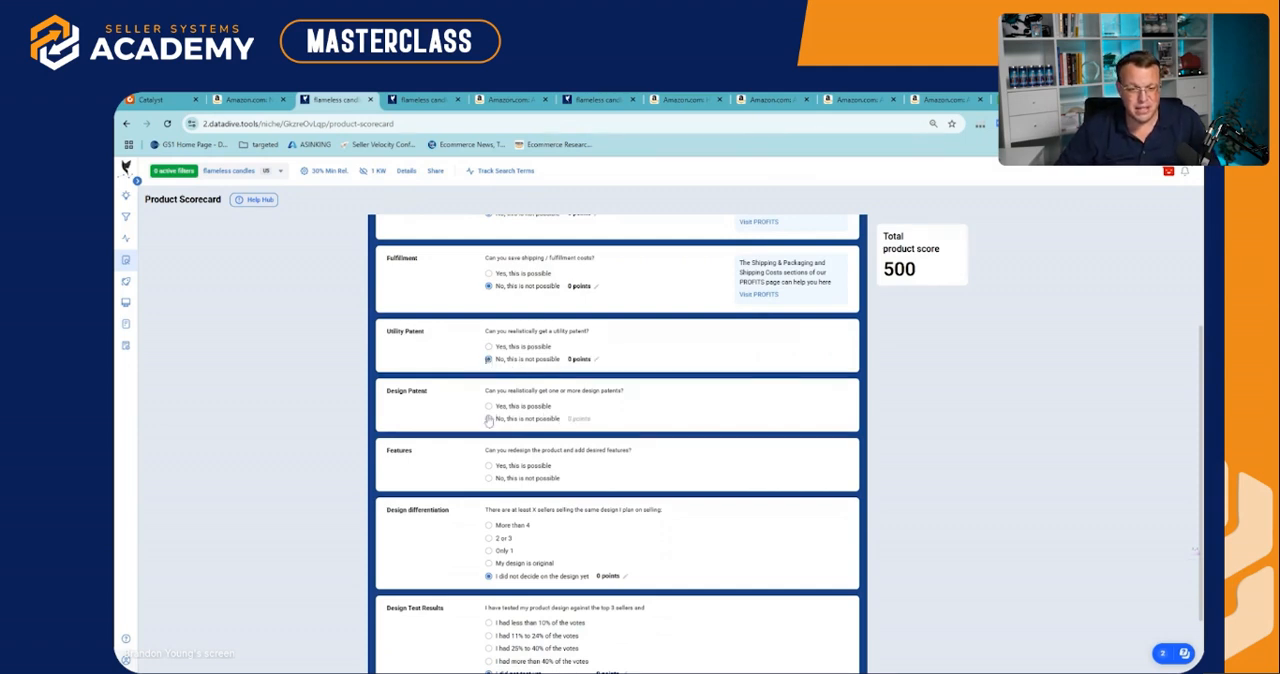
scroll(570, 446, down, 1)
click(489, 349)
click(489, 362)
Set Features to "Yes, this is possible" and Design differentiation to "More than 4" sellers with the same design
scroll(519, 392, down, 1)
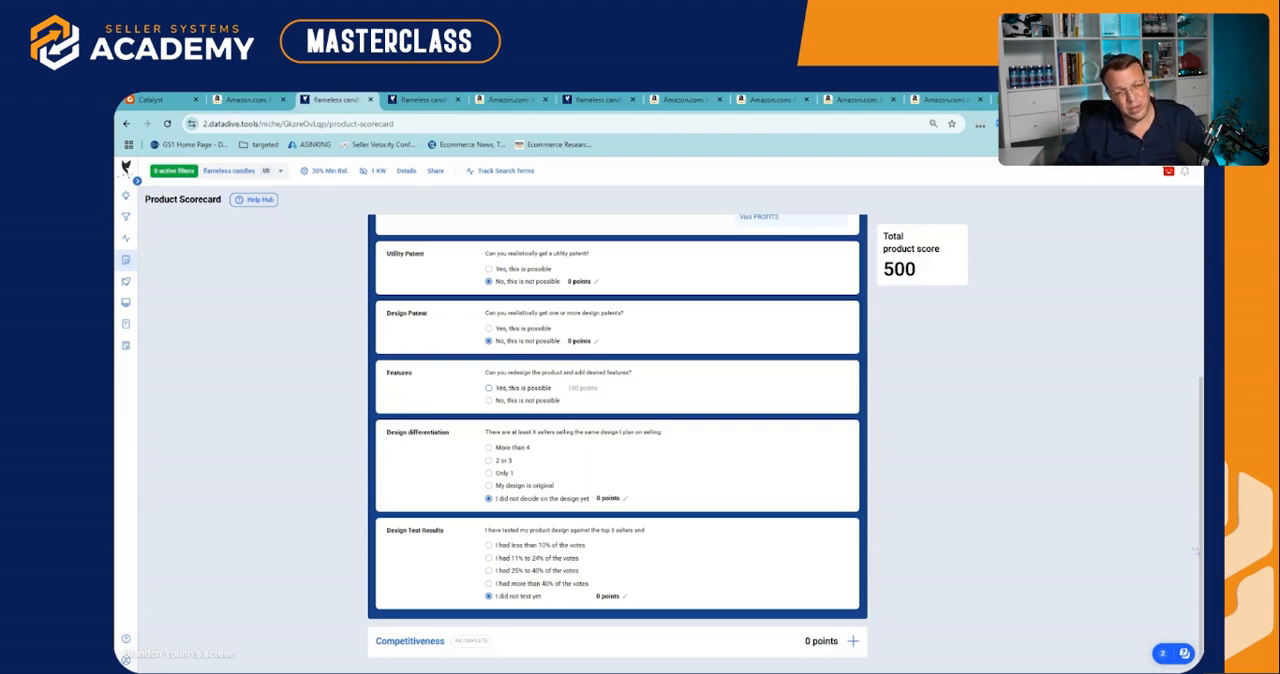
click(488, 388)
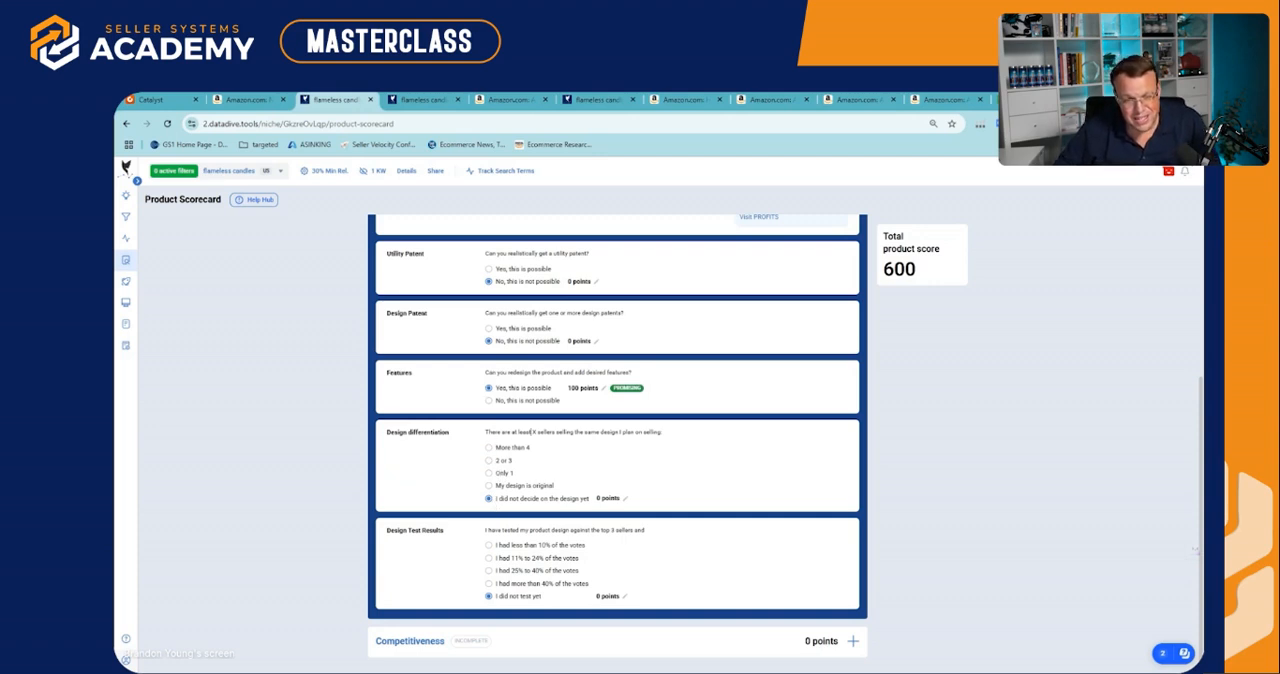
drag(531, 432, 679, 440)
click(679, 440)
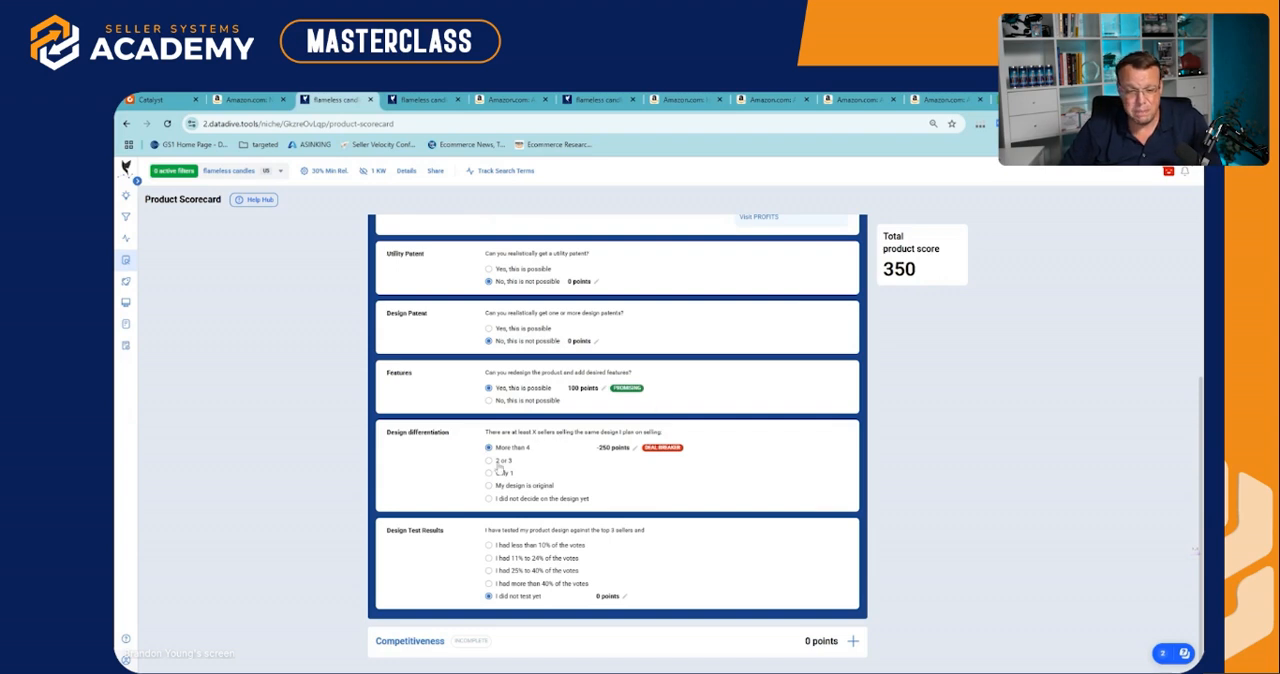
Try "I had more than 40% of the votes" for Design Test Results, and set it back to "I did not test yet"
drag(524, 530, 634, 530)
click(635, 531)
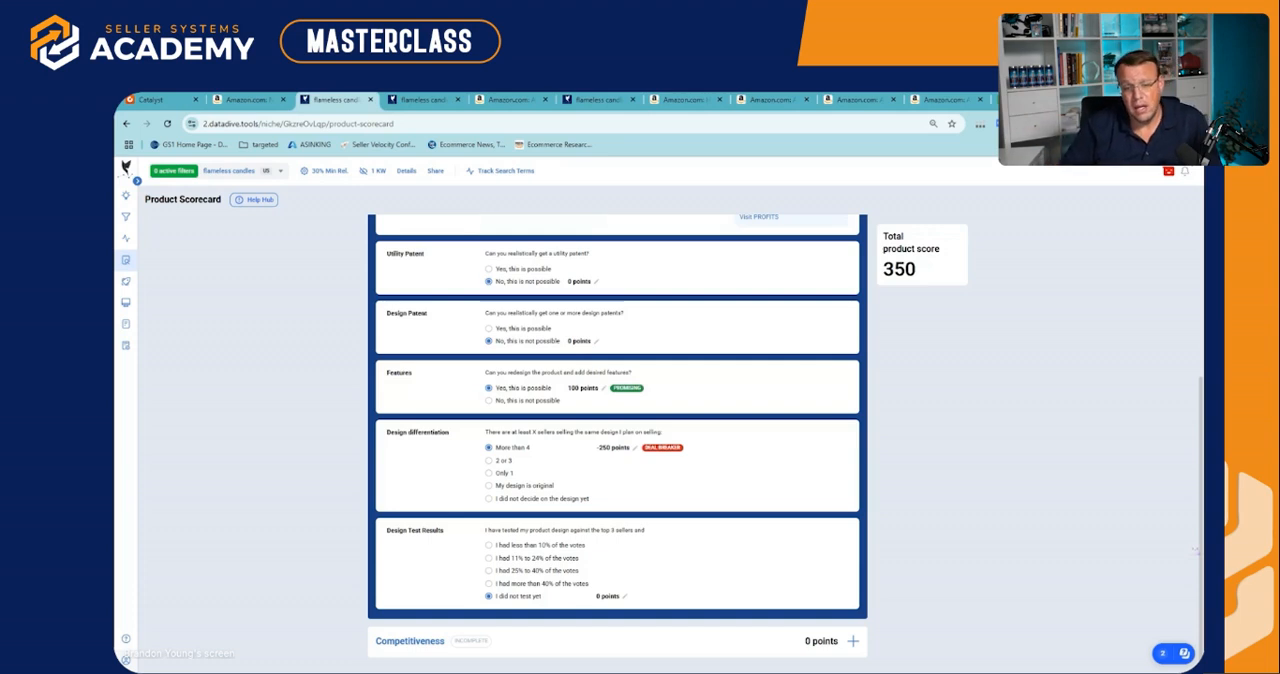
click(489, 583)
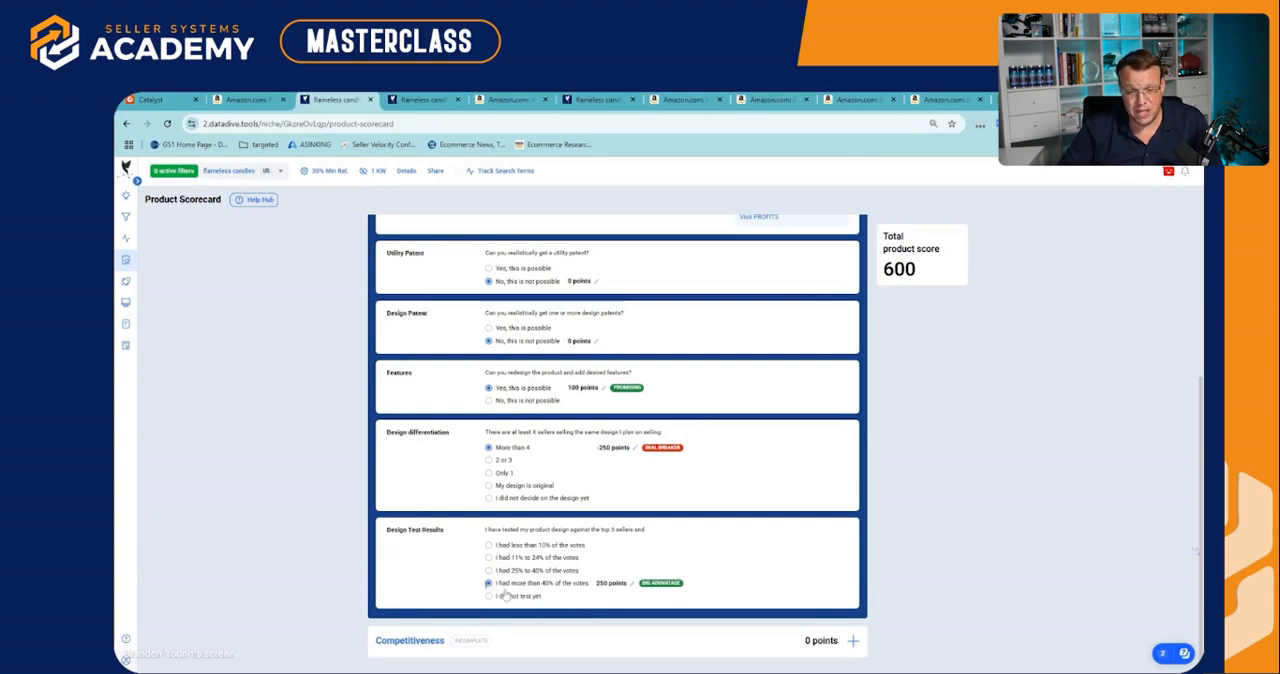
click(489, 596)
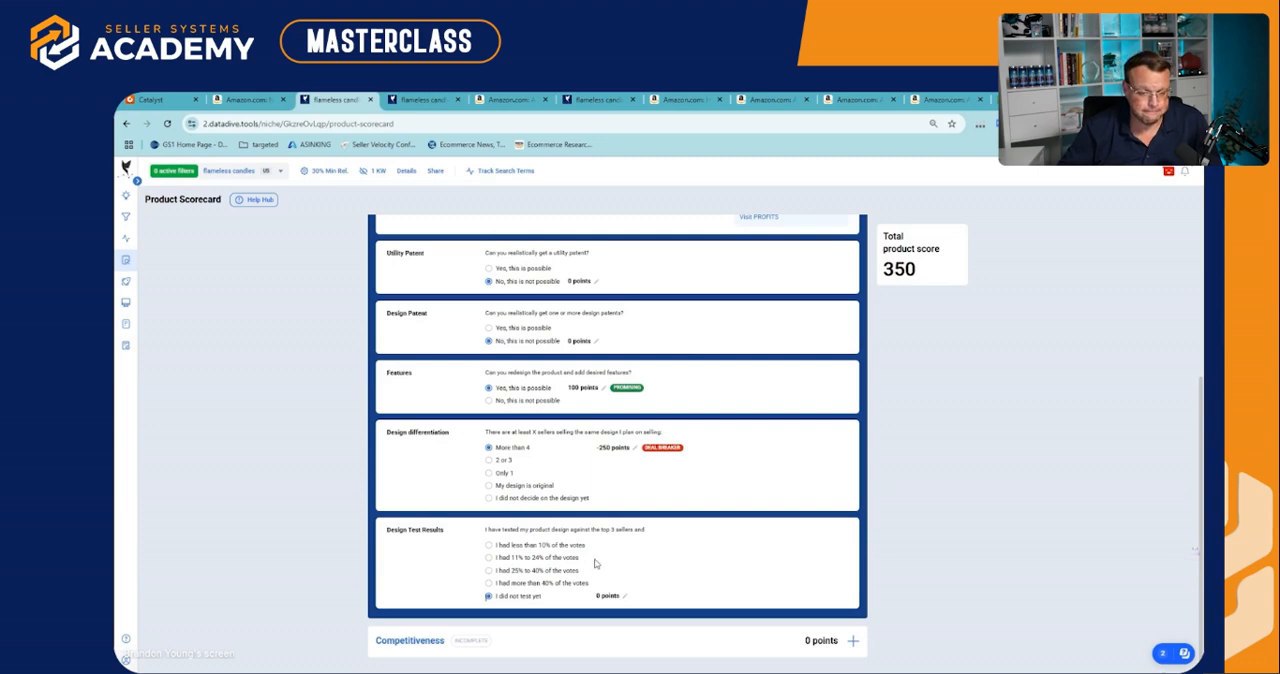
Expand the Competitiveness section and look over its criteria
click(525, 642)
scroll(525, 642, down, 5)
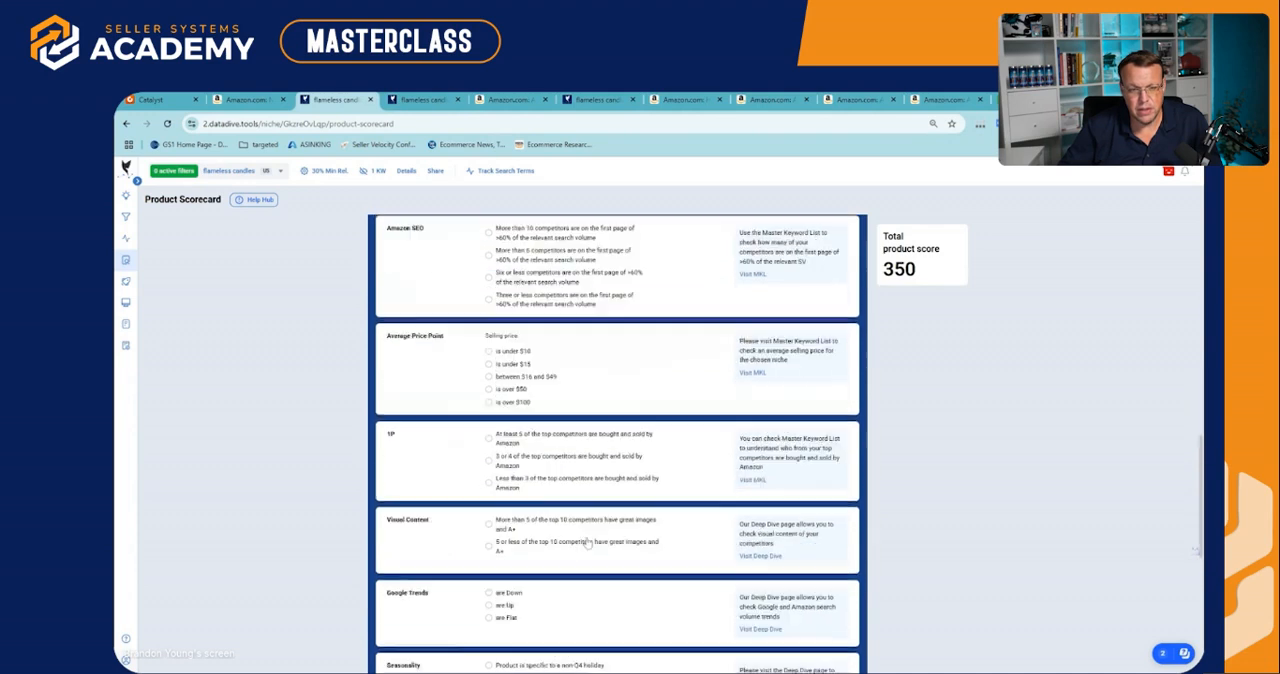
scroll(551, 490, up, 3)
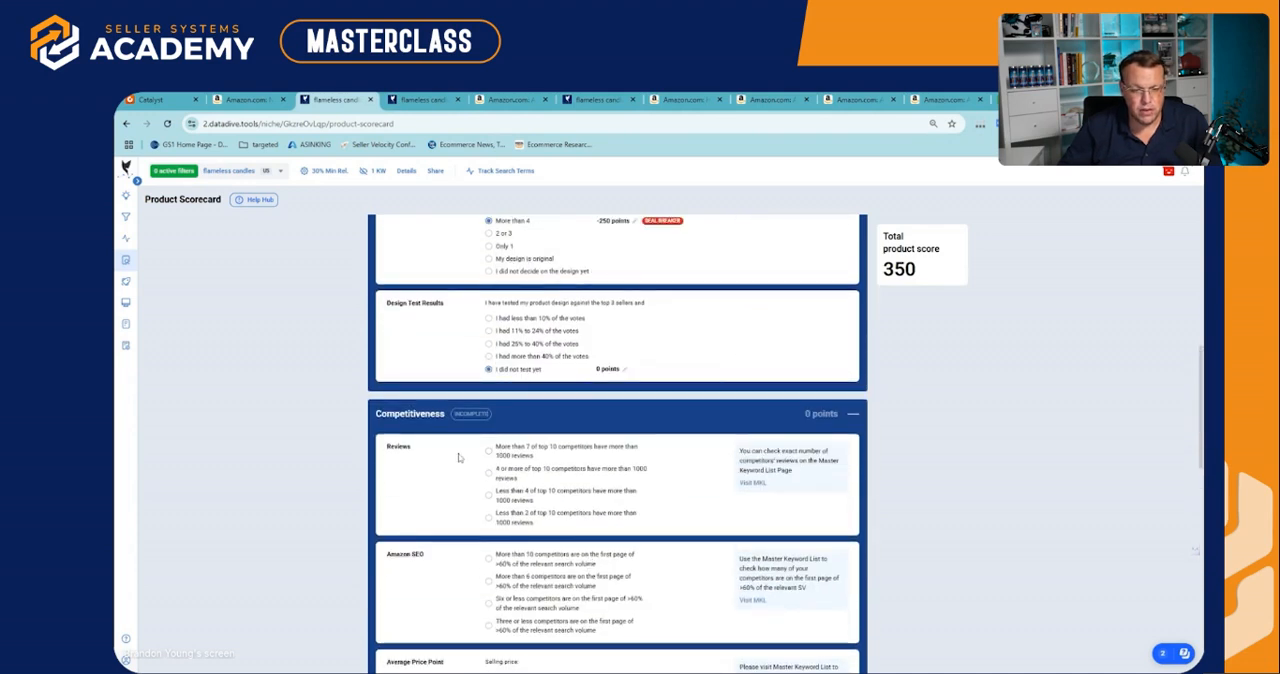
Check the rating and review counts of the top ten competitors in the Master Keyword List's competitor details
click(424, 101)
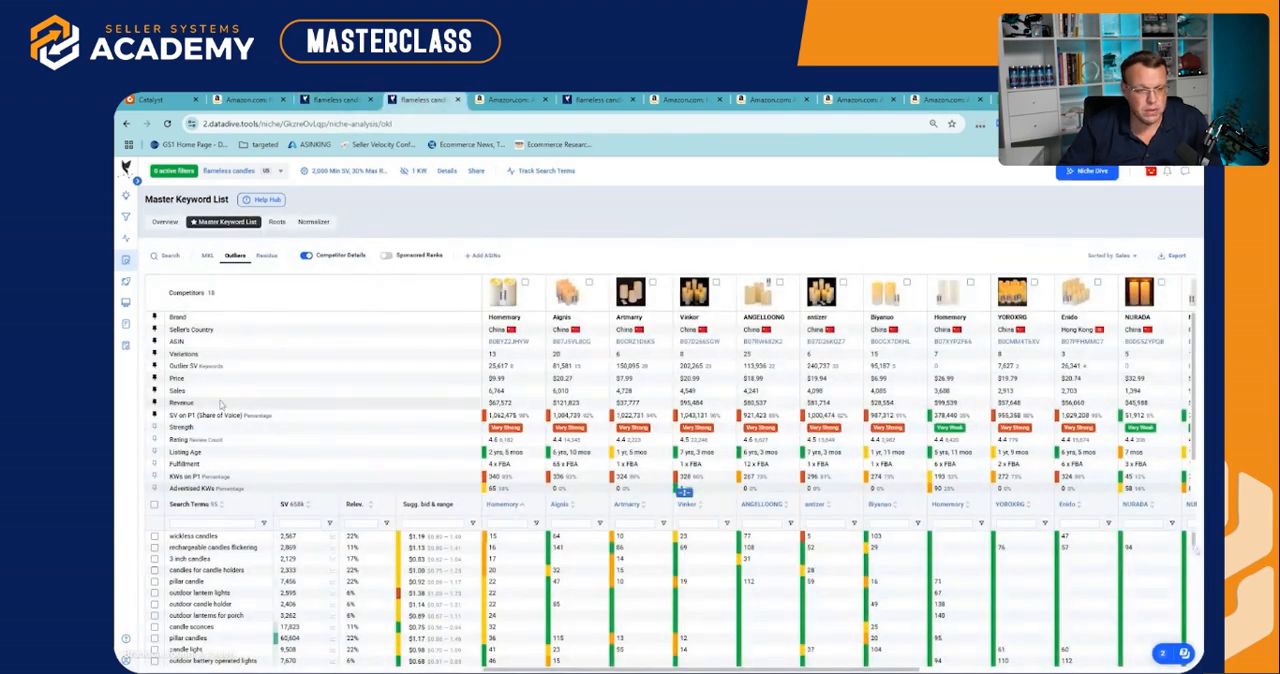
scroll(180, 452, down, 1)
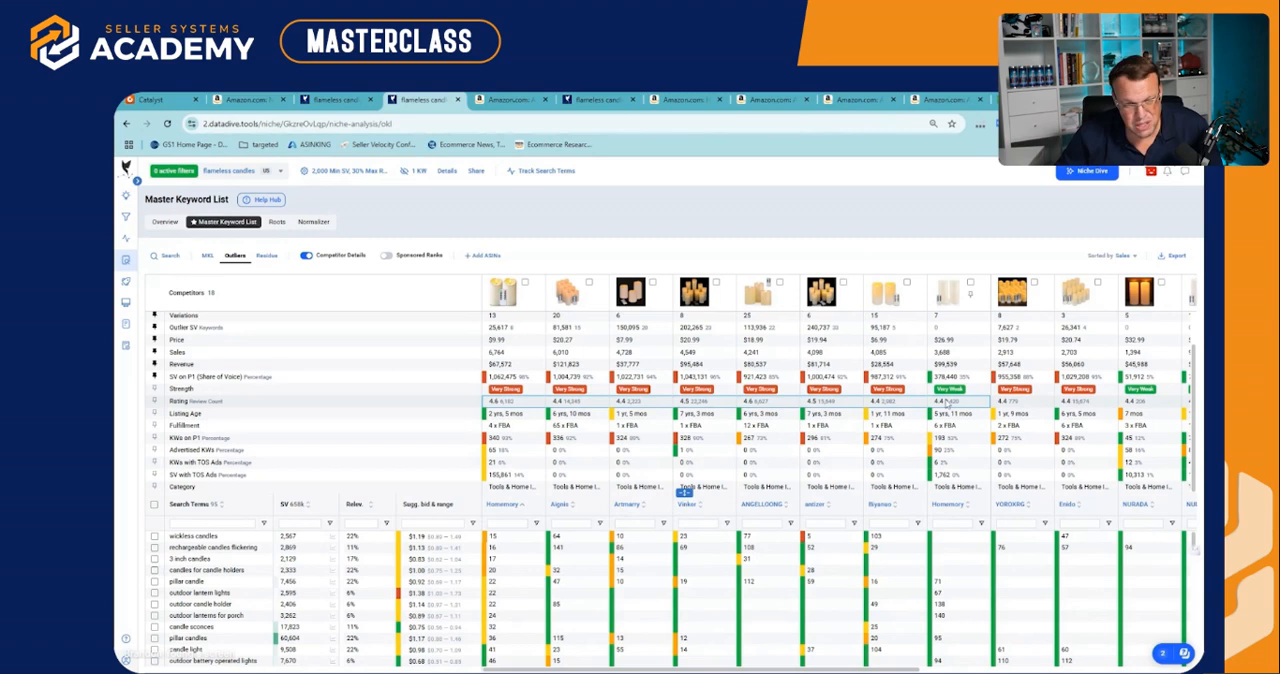
click(946, 402)
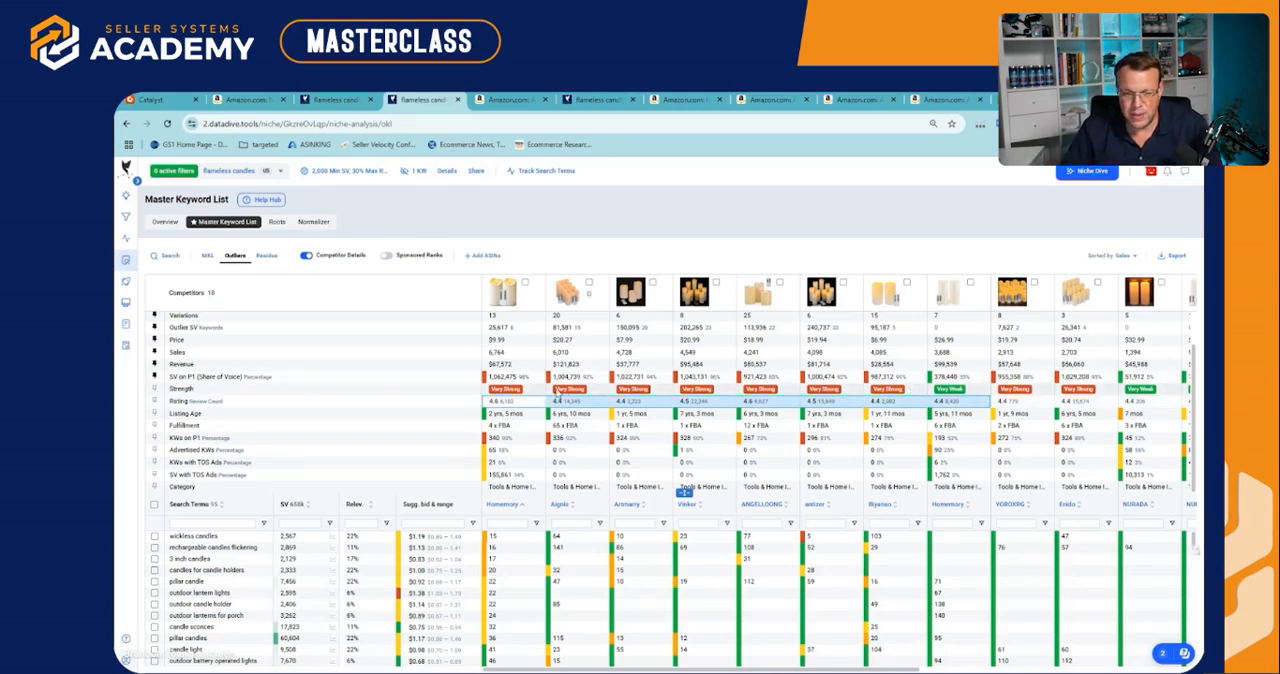
click(521, 403)
click(582, 405)
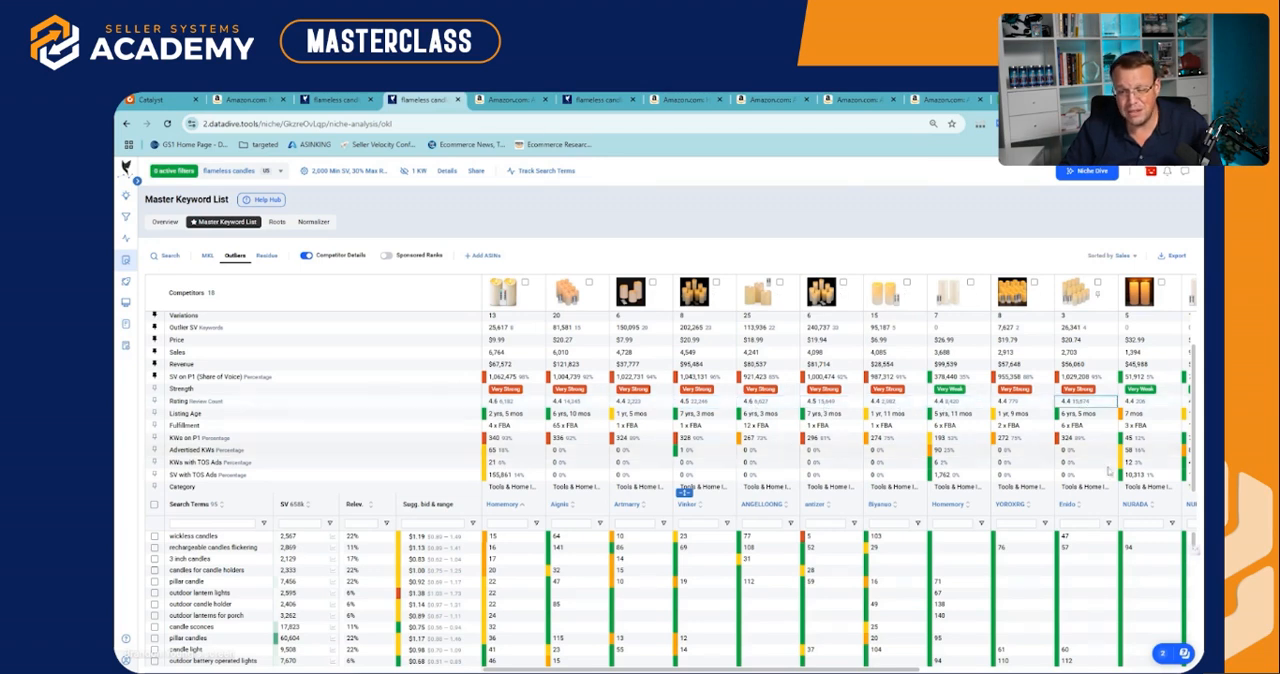
In the scorecard, set Reviews to "More than 7 of top 10 competitors" and Amazon SEO to "More than 10 competitors" on the first page
click(315, 100)
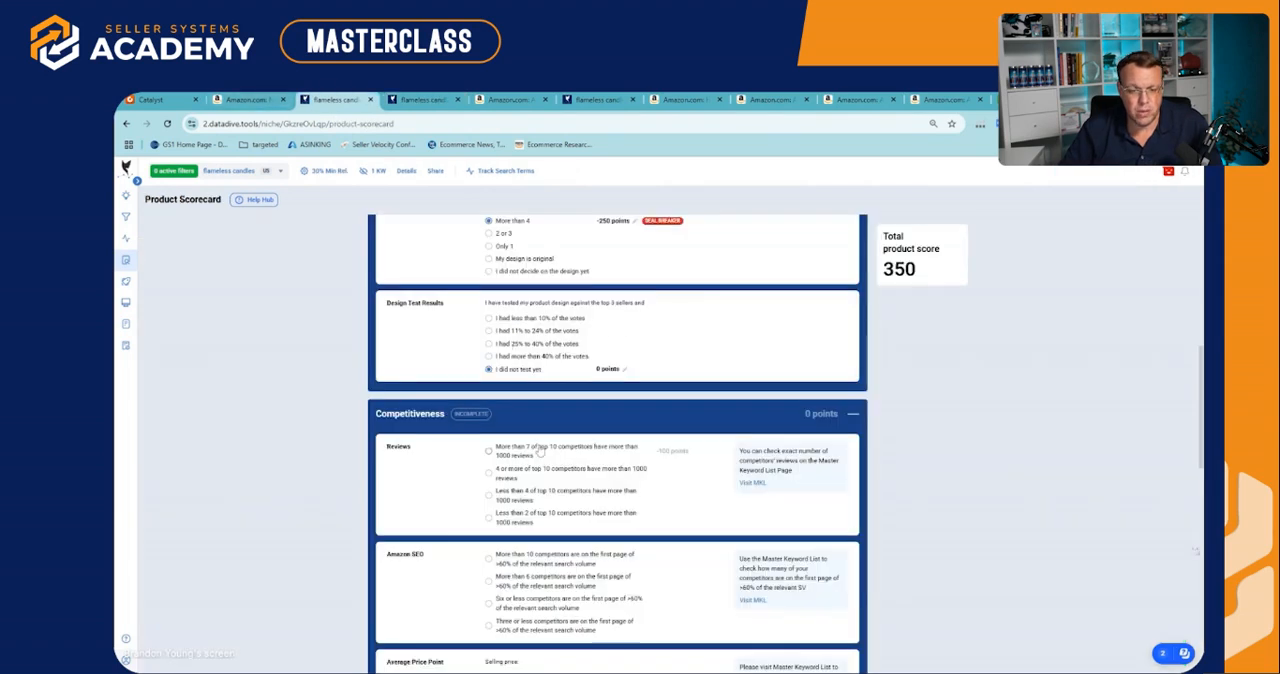
click(489, 451)
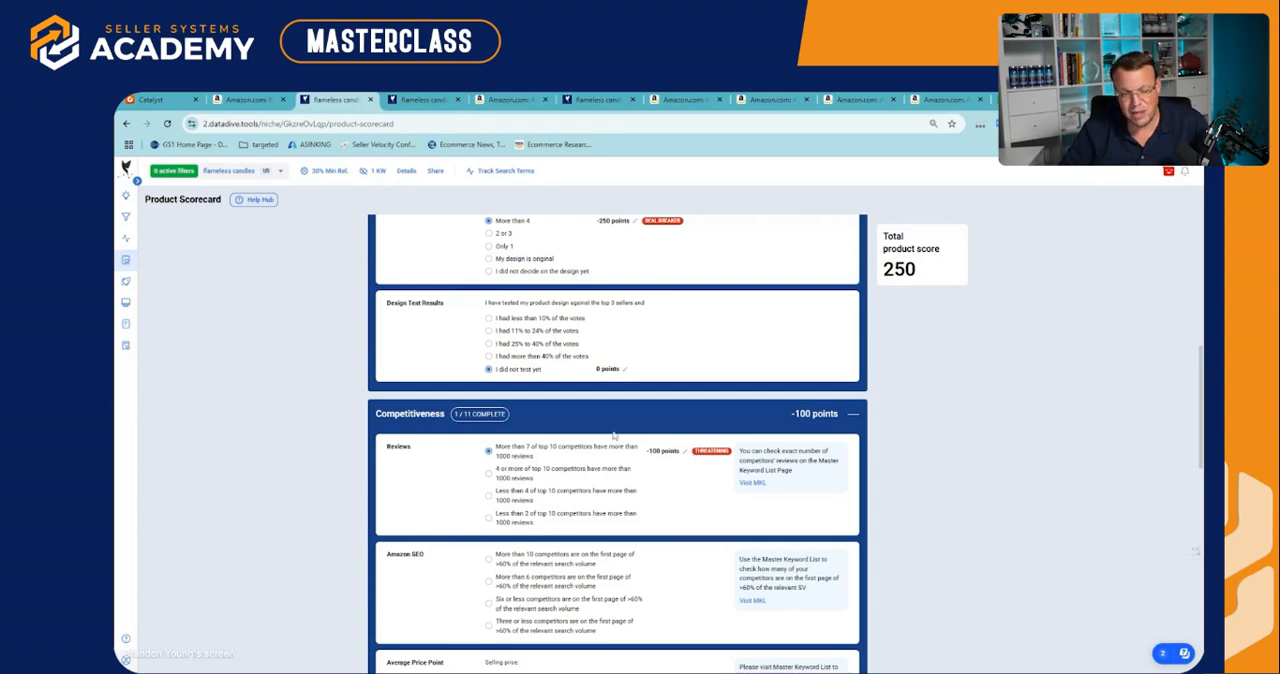
scroll(614, 437, down, 2)
scroll(600, 430, down, 1)
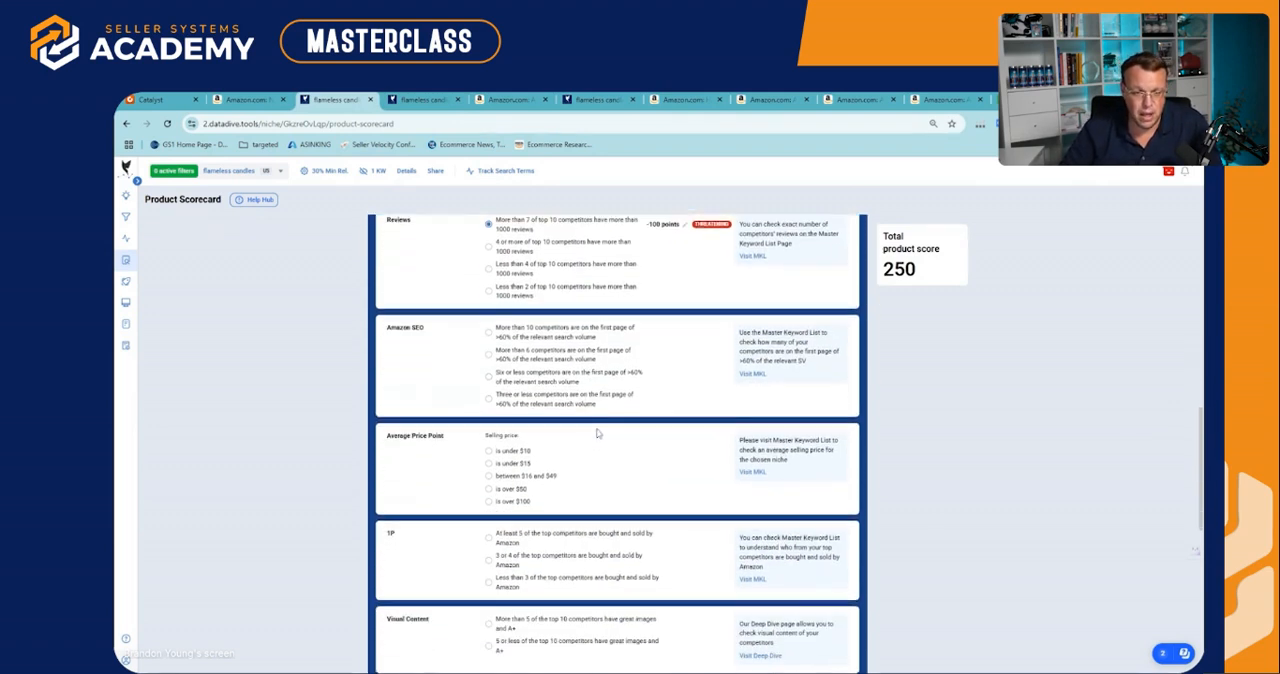
scroll(571, 420, up, 1)
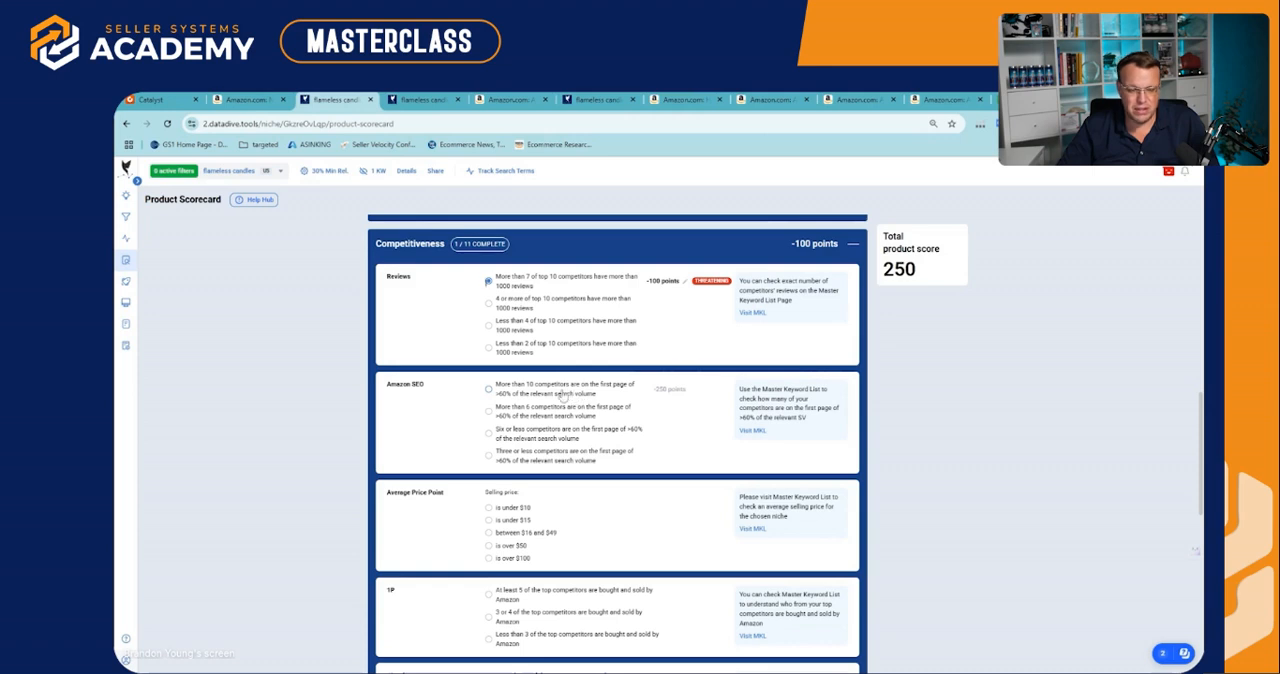
click(488, 389)
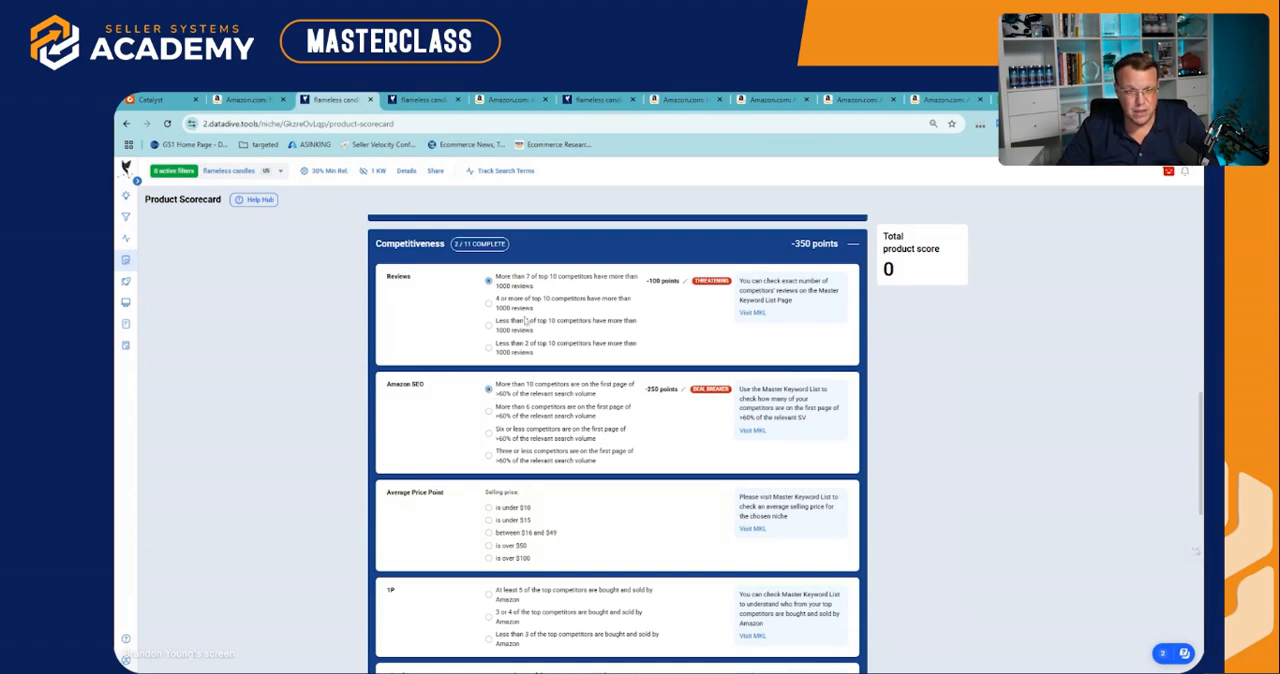
Check the competitors' search volume strength in the niche Overview and return to the Product Scorecard
click(416, 102)
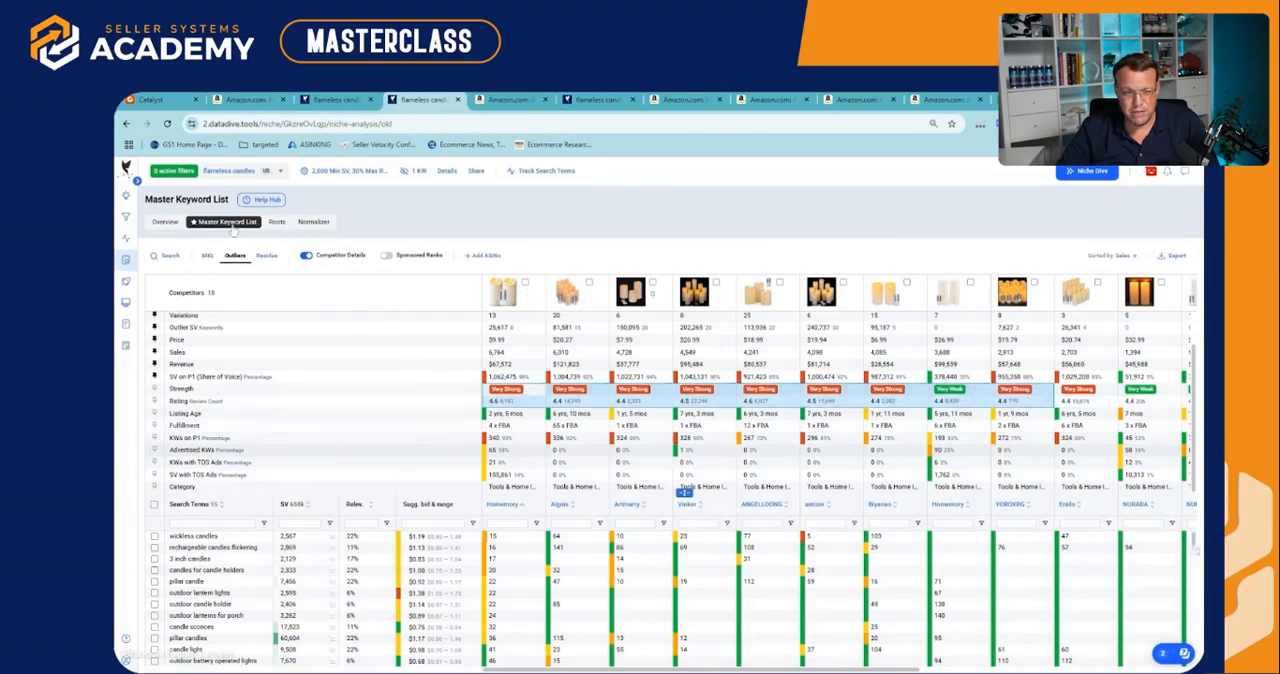
click(165, 221)
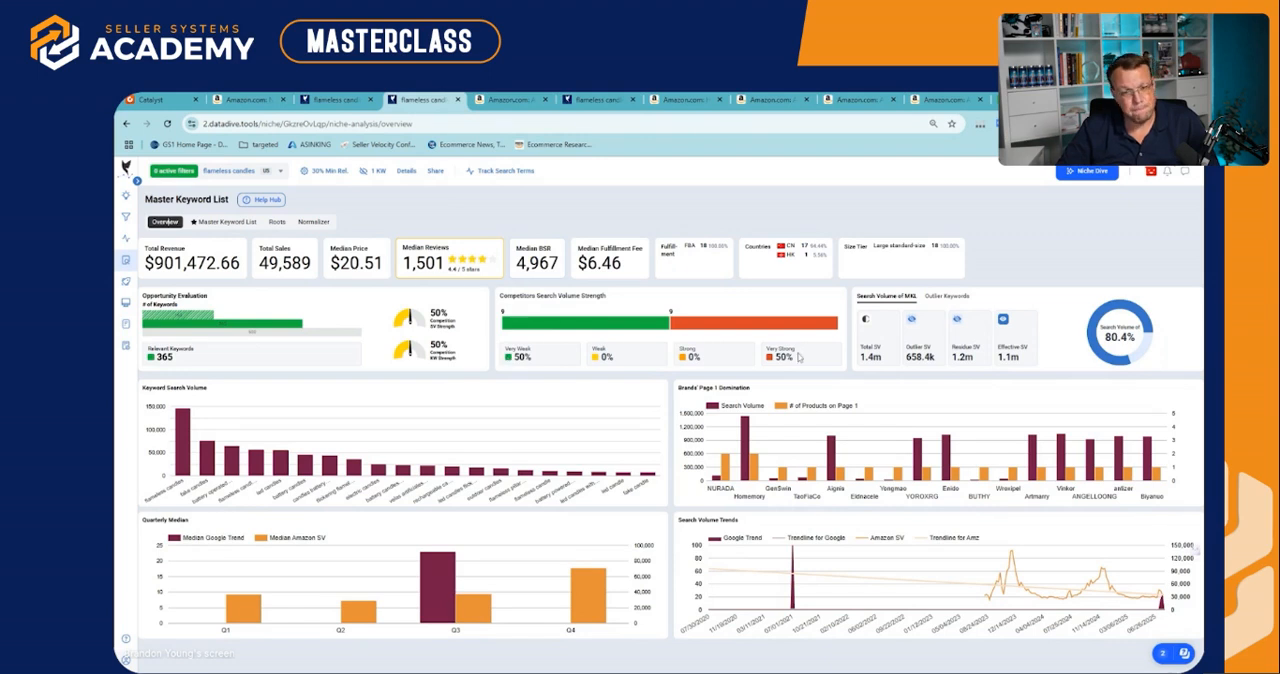
click(328, 99)
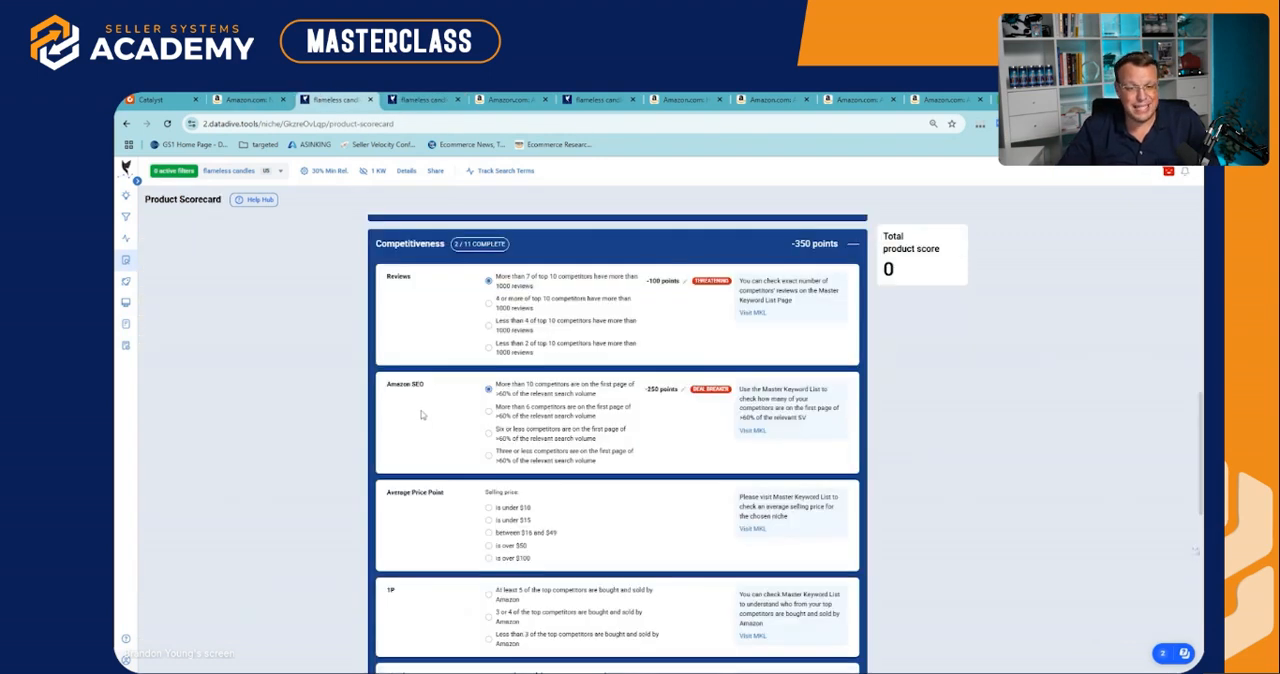
Set Average Price Point to "is under $15" and 1P to "Less than 3 of the top competitors are bought and sold by Amazon"
scroll(561, 452, down, 2)
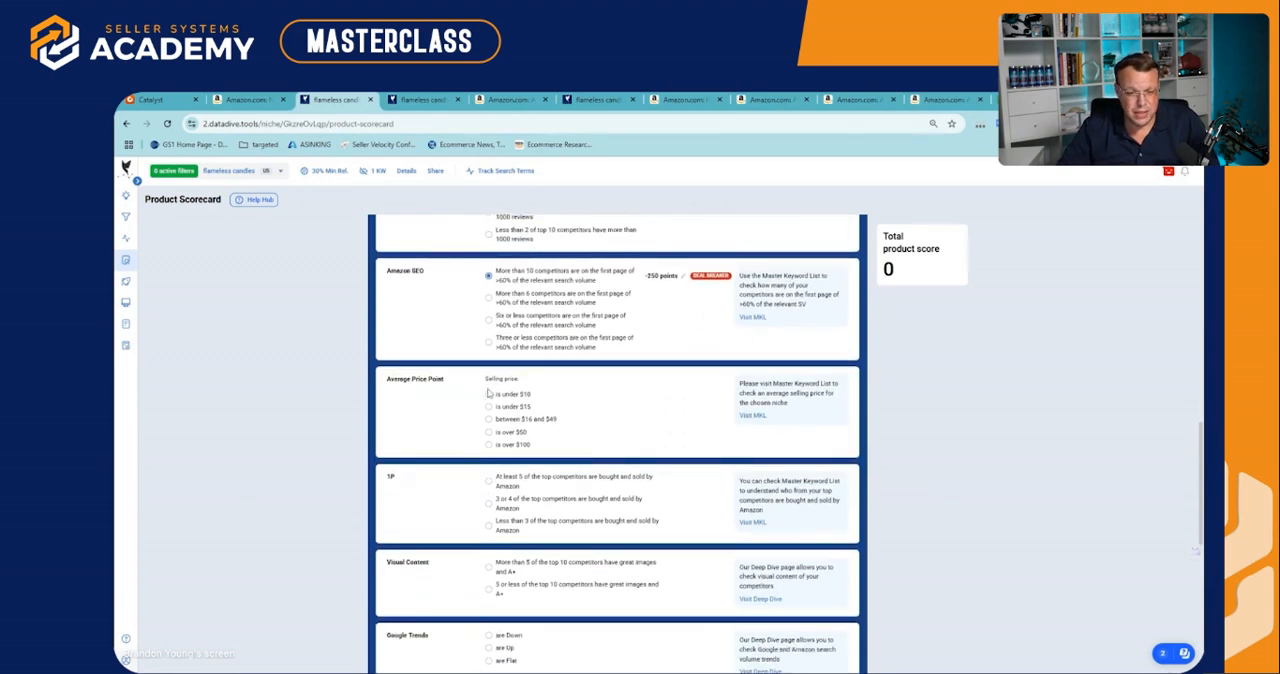
click(489, 407)
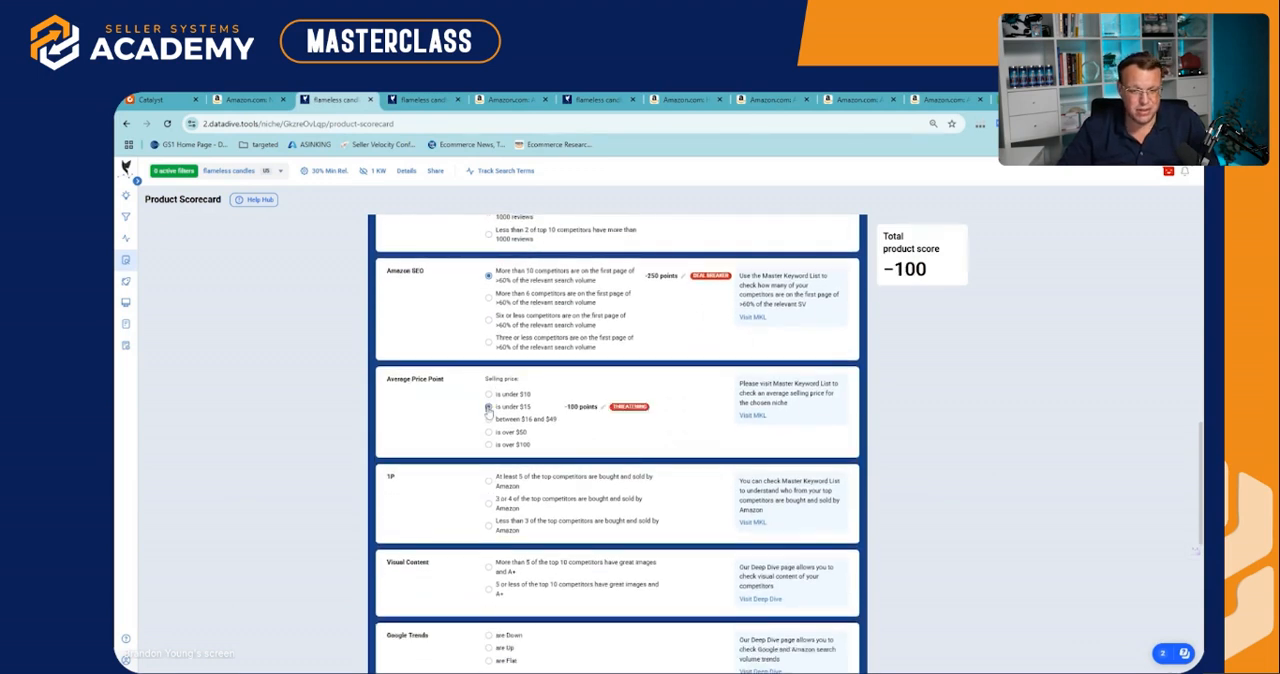
click(489, 420)
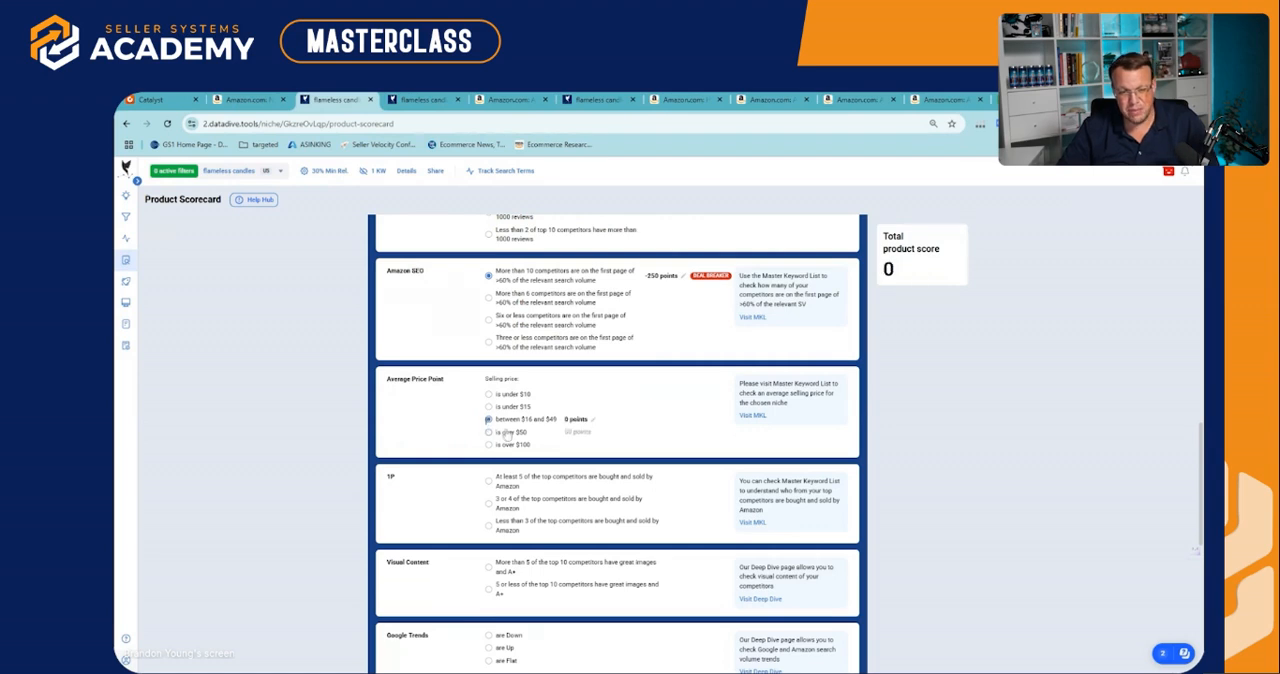
click(488, 407)
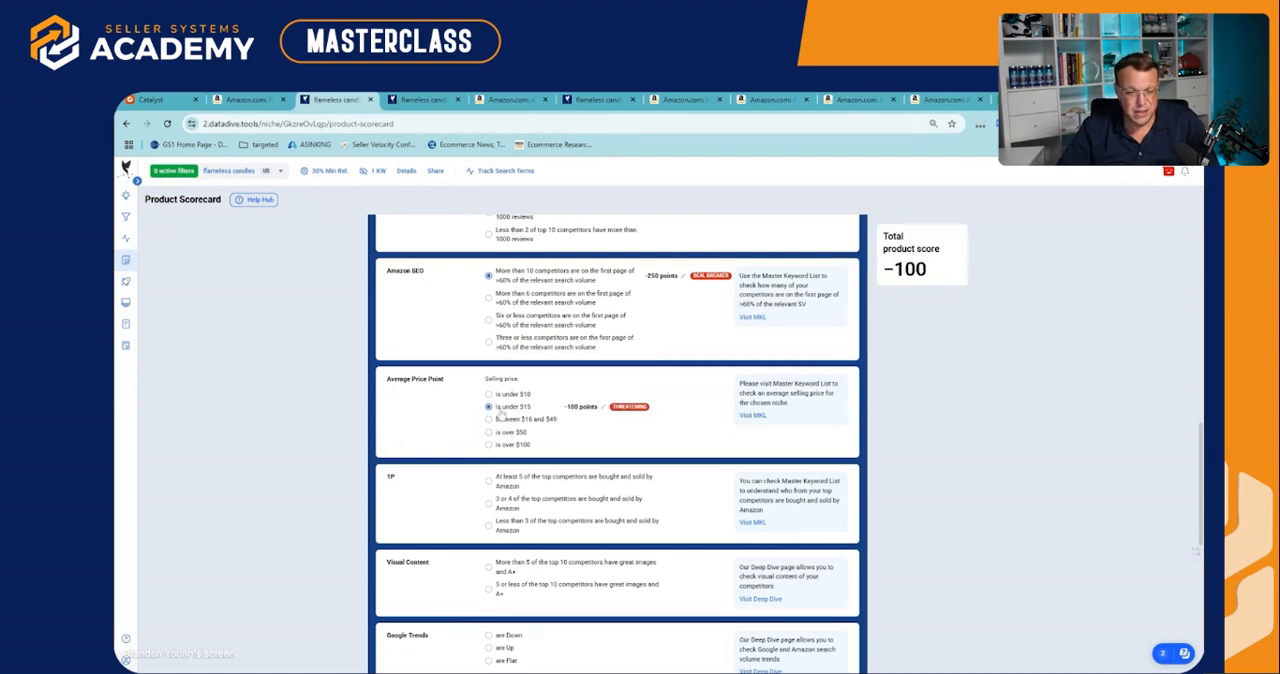
scroll(440, 412, down, 1)
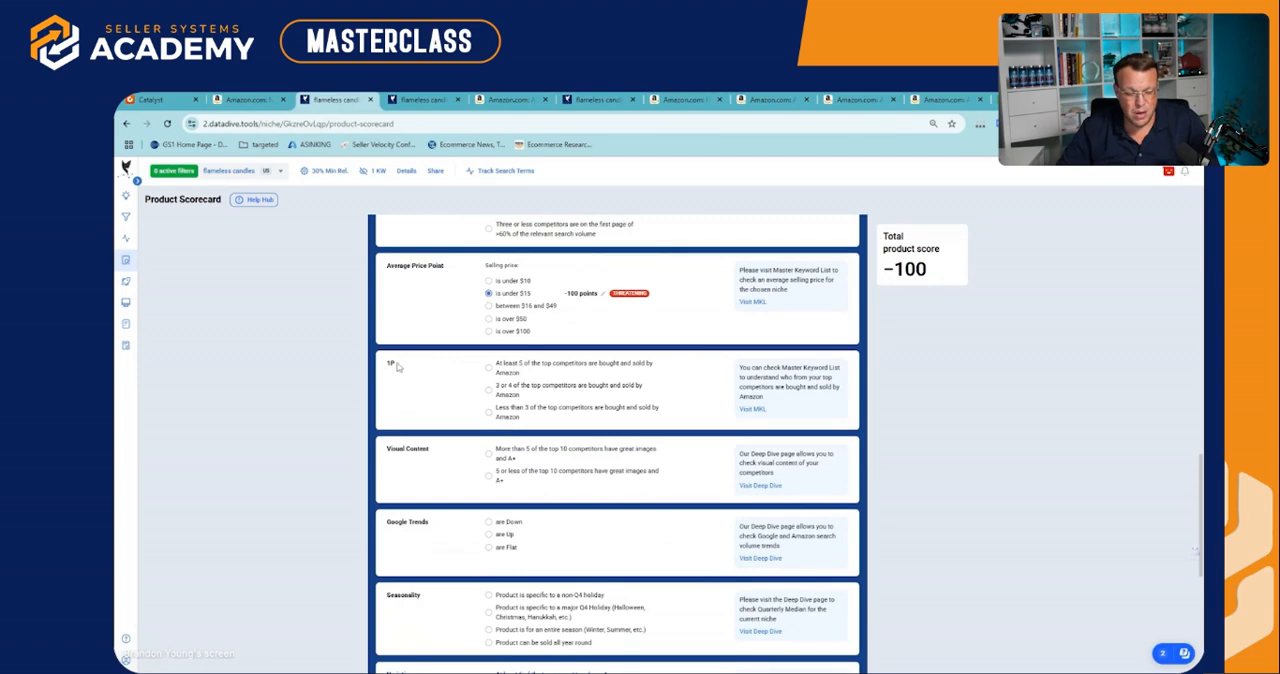
click(489, 411)
scroll(489, 411, down, 1)
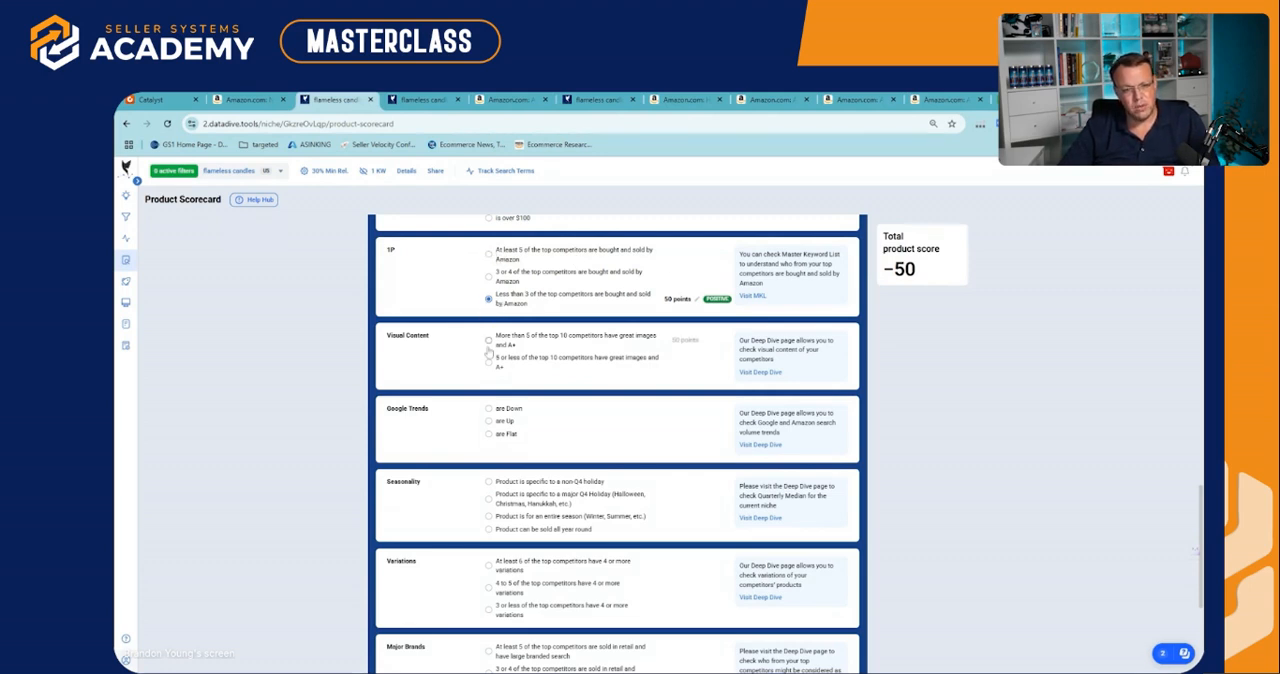
Check the seller's country of all the competitors in the Master Keyword List and return to the Product Scorecard
click(414, 102)
mouse_move(136, 293)
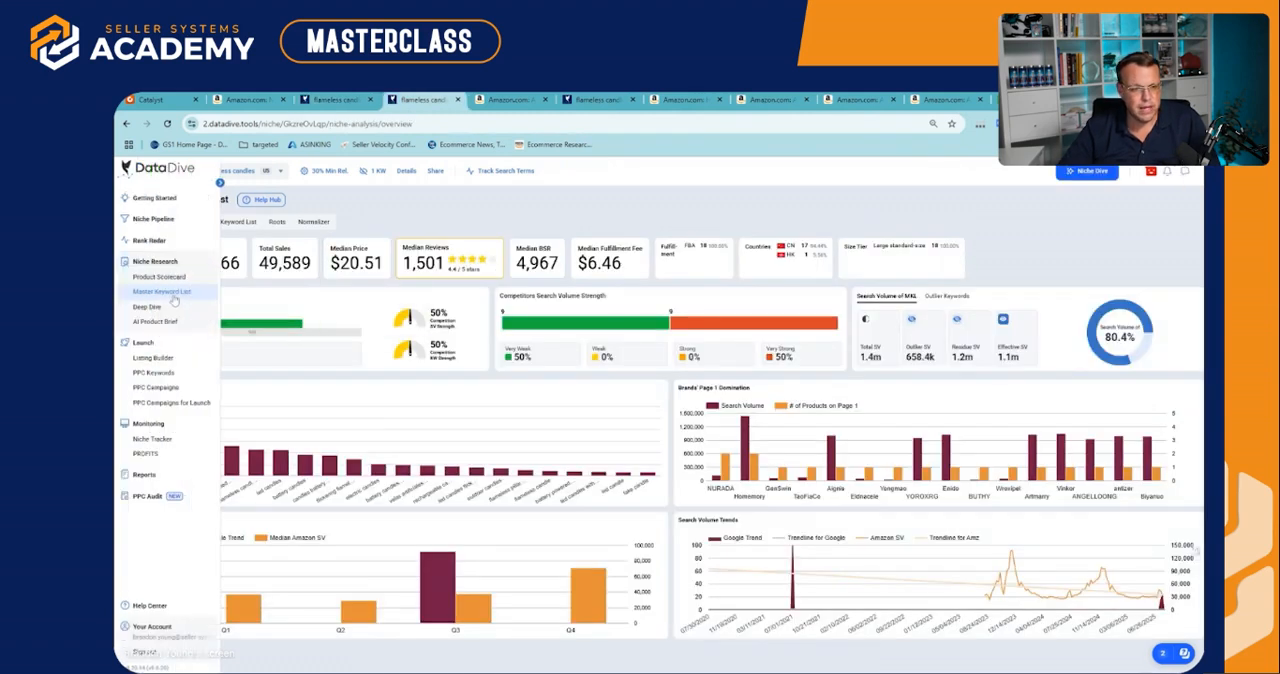
click(175, 294)
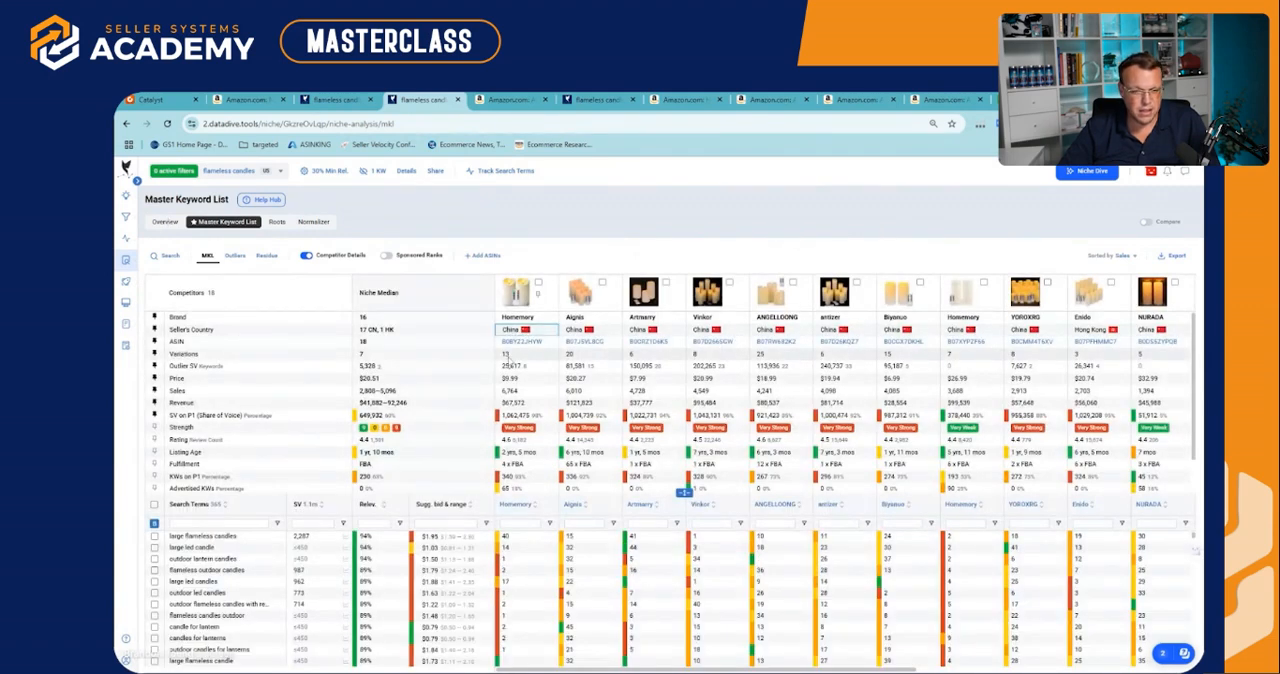
drag(514, 334, 1144, 334)
scroll(1057, 654, right, 10)
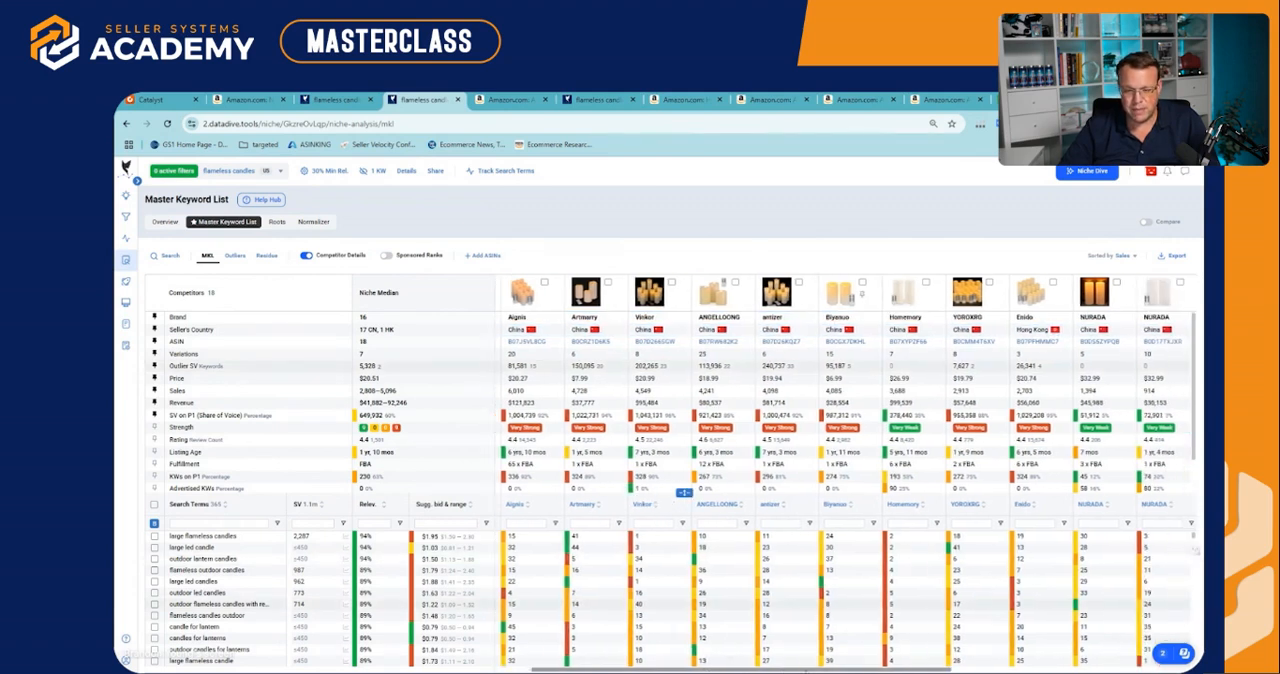
scroll(590, 644, left, 10)
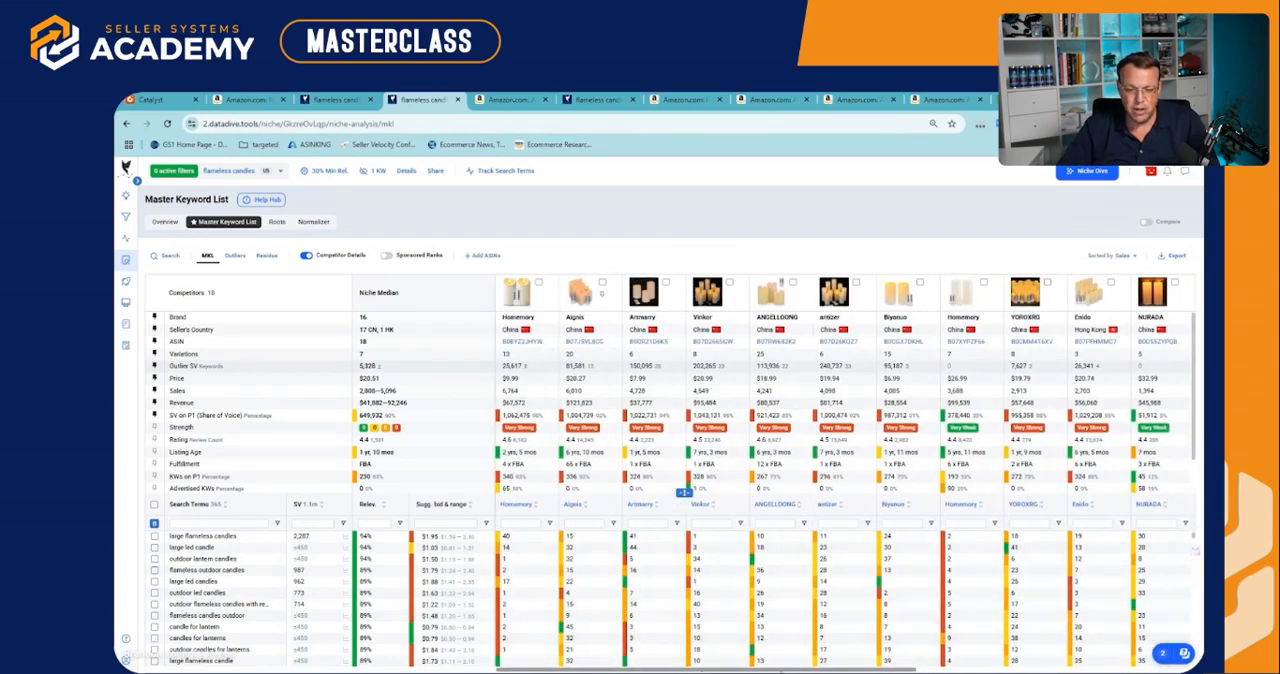
mouse_move(781, 671)
mouse_down()
mouse_move(1104, 668)
mouse_move(764, 669)
mouse_up()
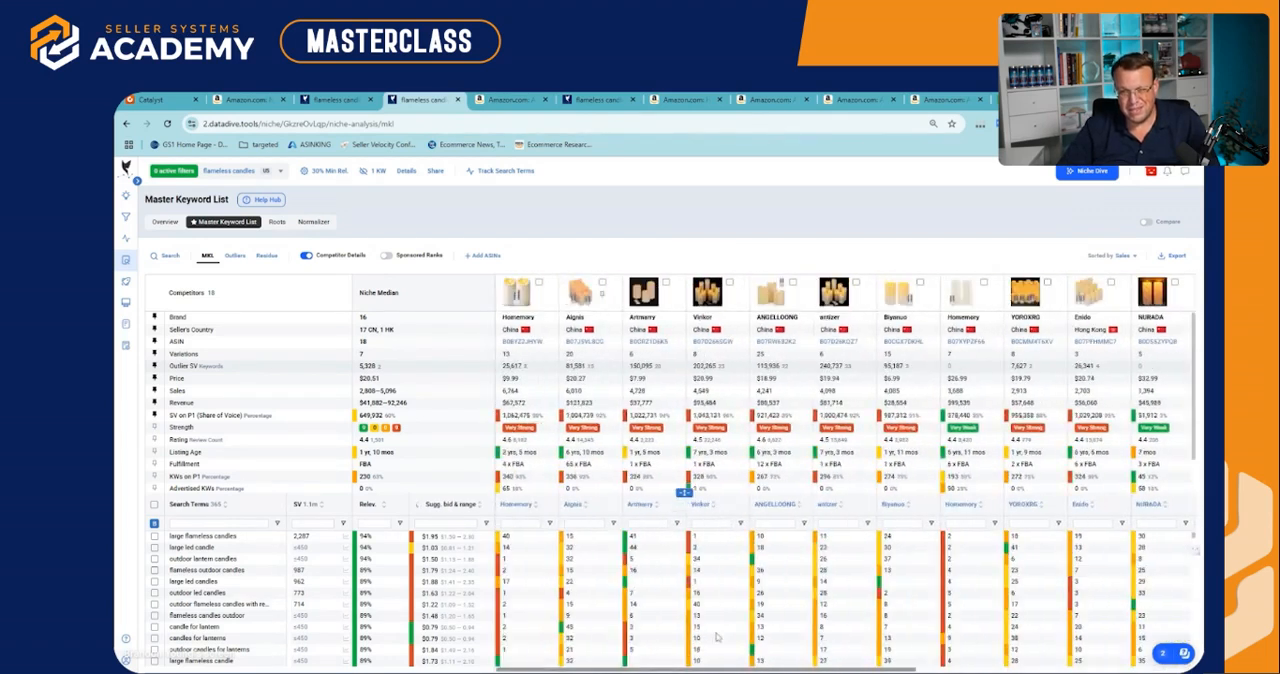
click(335, 99)
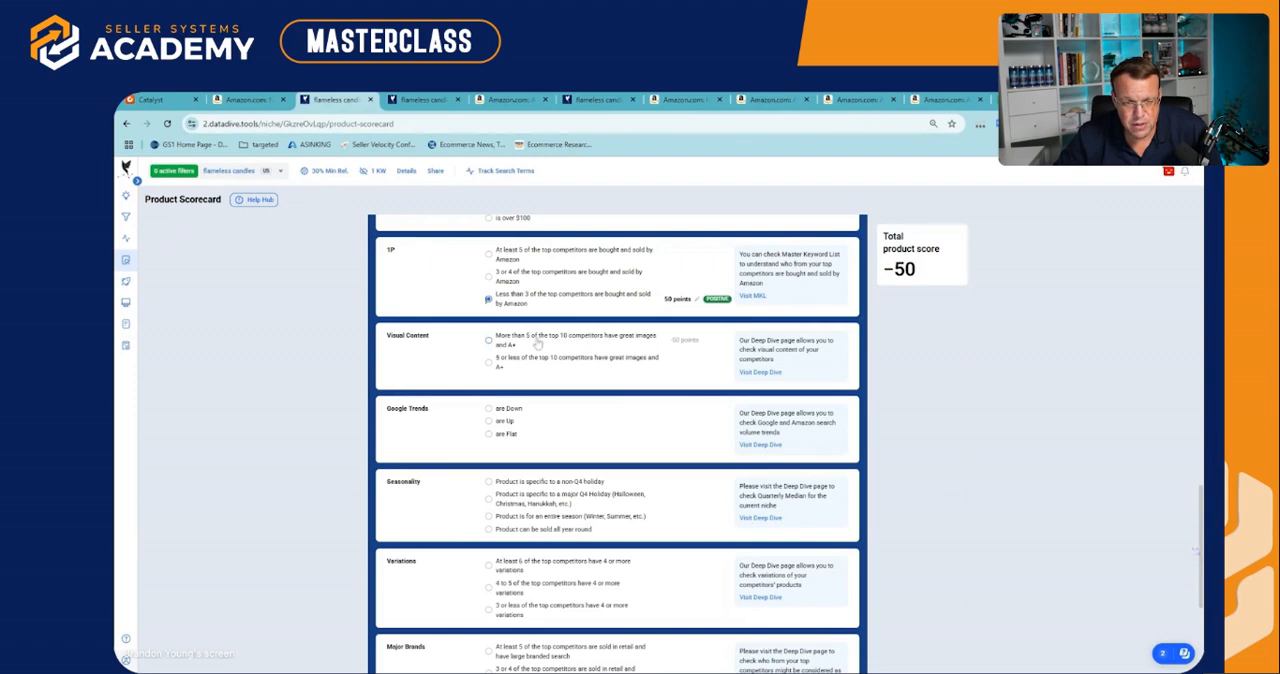
Open the niche's Deep Dive page and collapse all competitor listings to their image rows
click(410, 100)
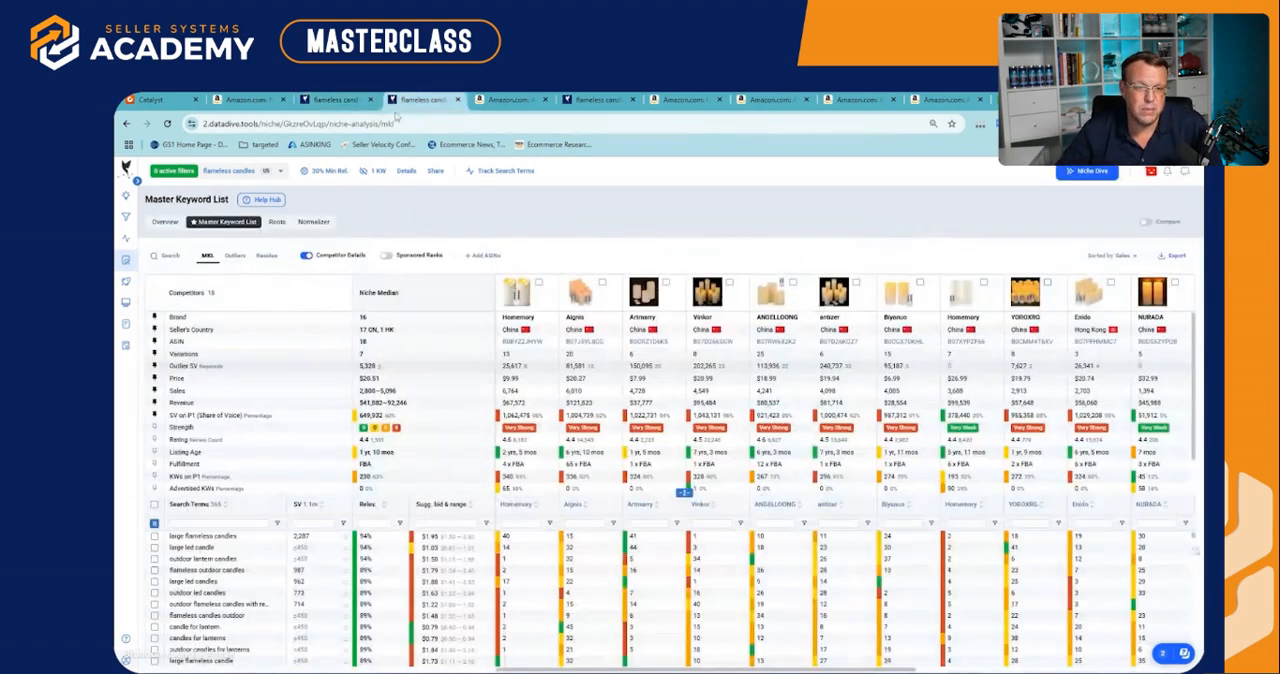
mouse_move(130, 250)
click(150, 308)
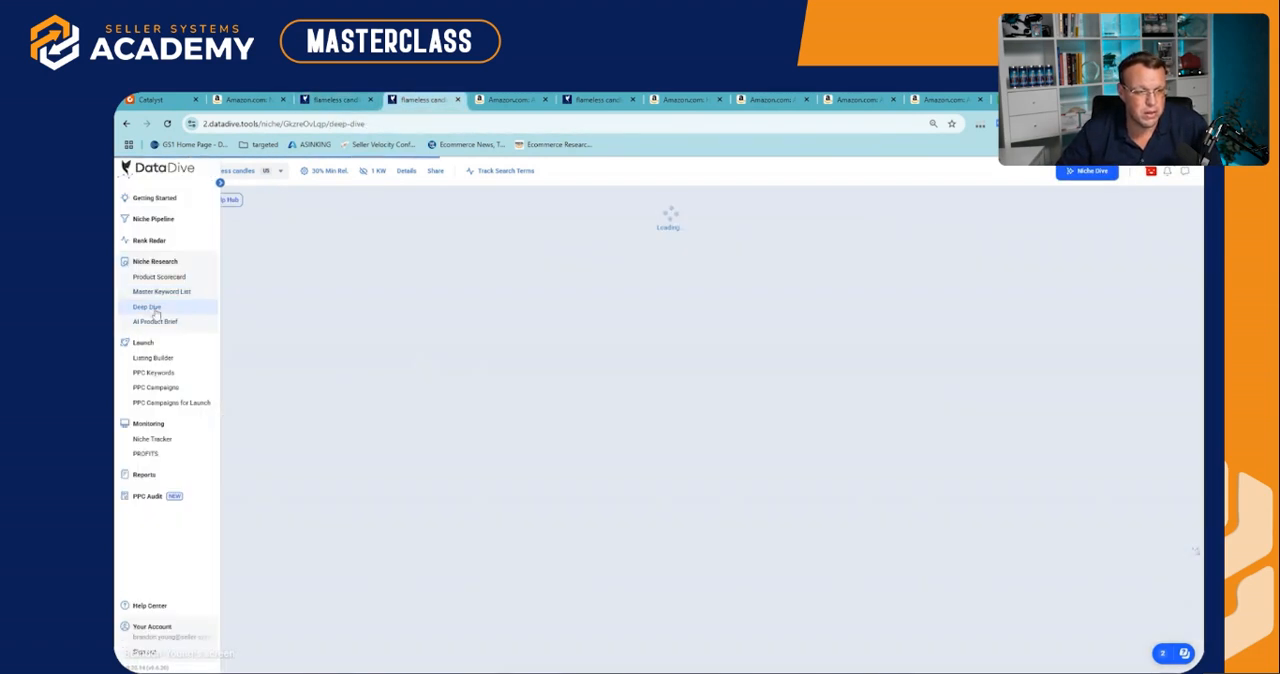
mouse_move(209, 279)
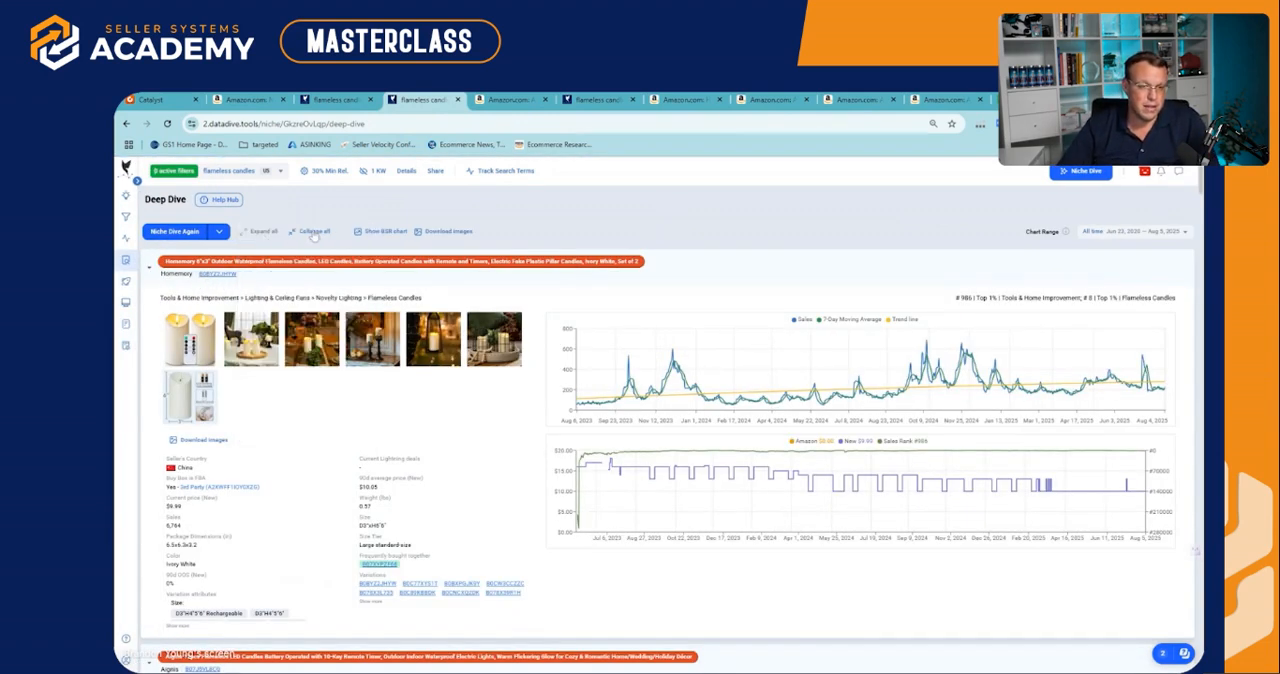
click(313, 231)
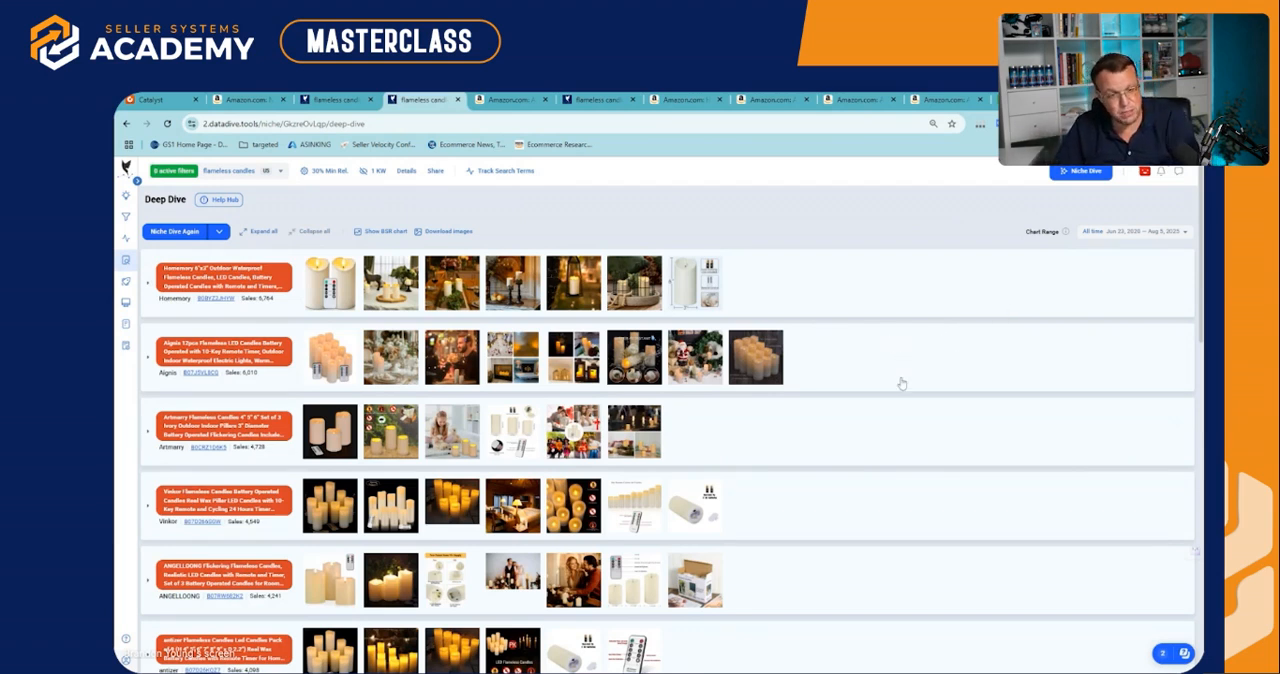
Examine enlarged listing images of the two best-selling competitors, Homemory and Aignis, for image quality
mouse_move(500, 284)
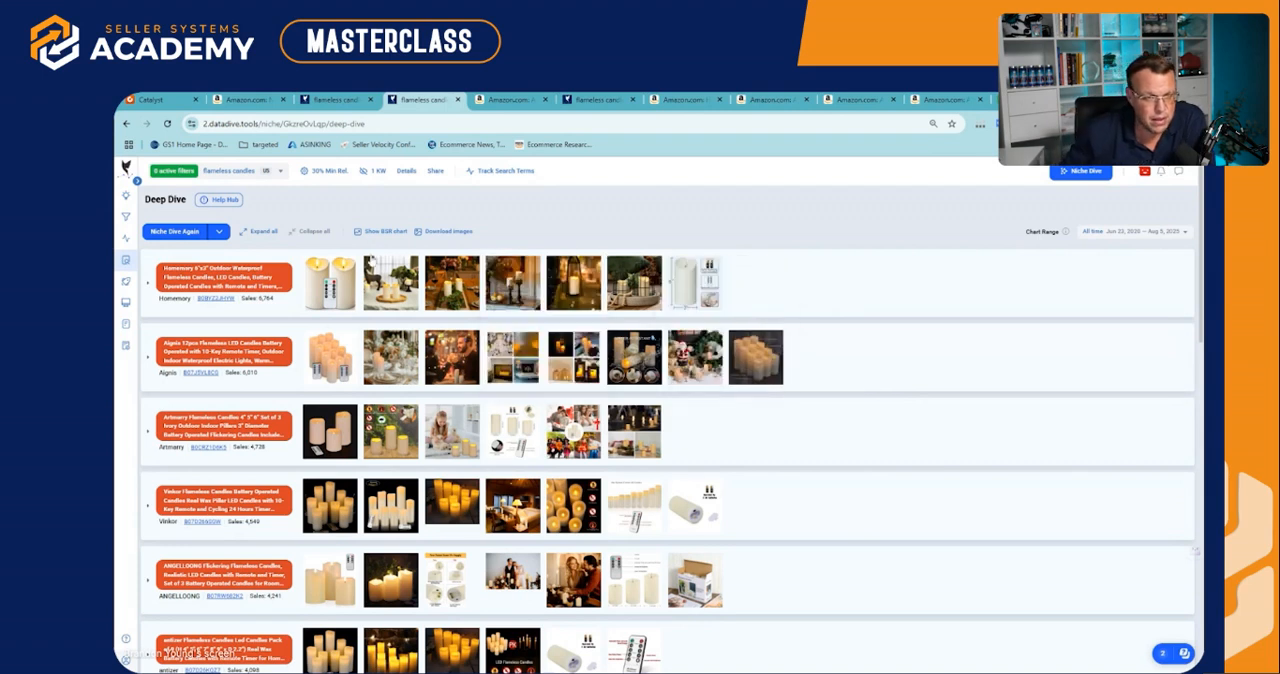
mouse_move(392, 280)
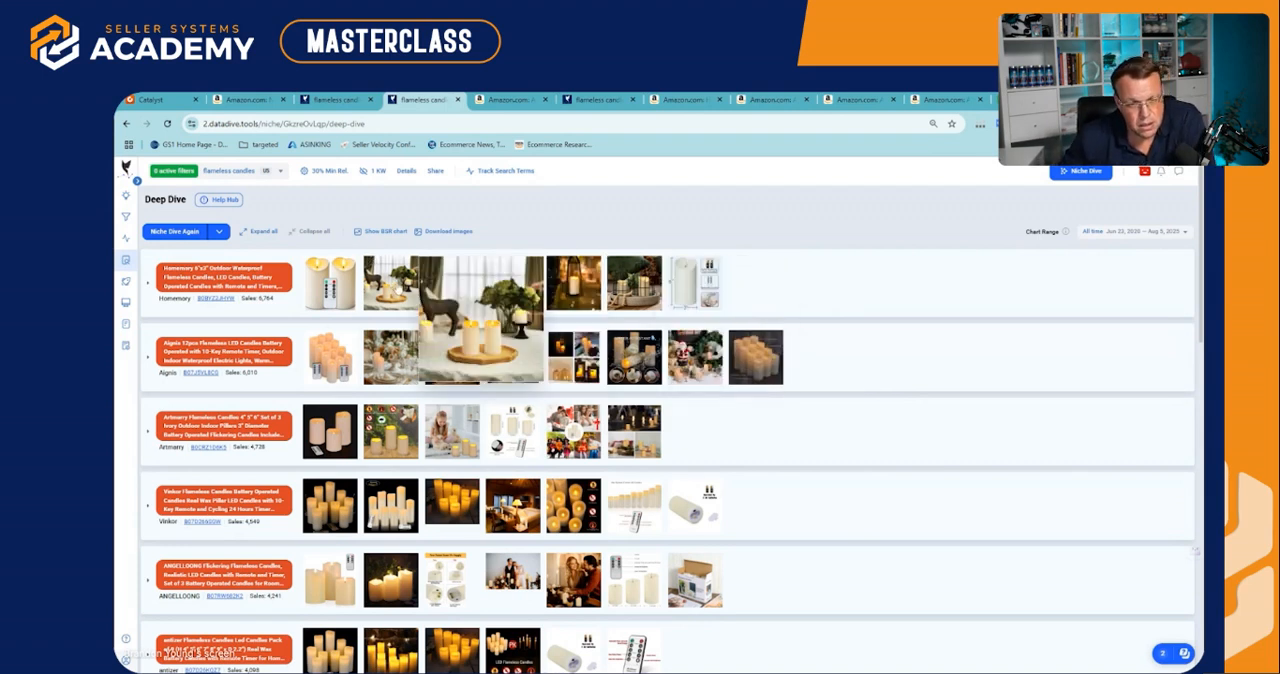
mouse_move(446, 275)
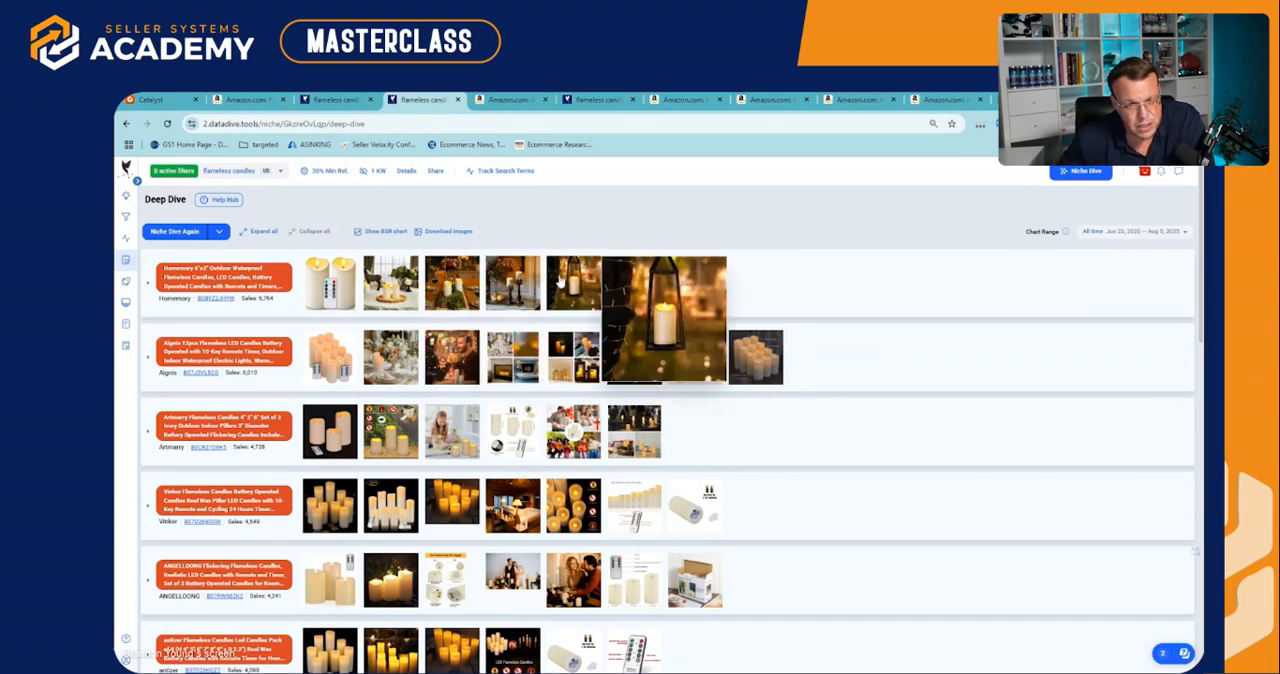
mouse_move(679, 305)
mouse_move(367, 304)
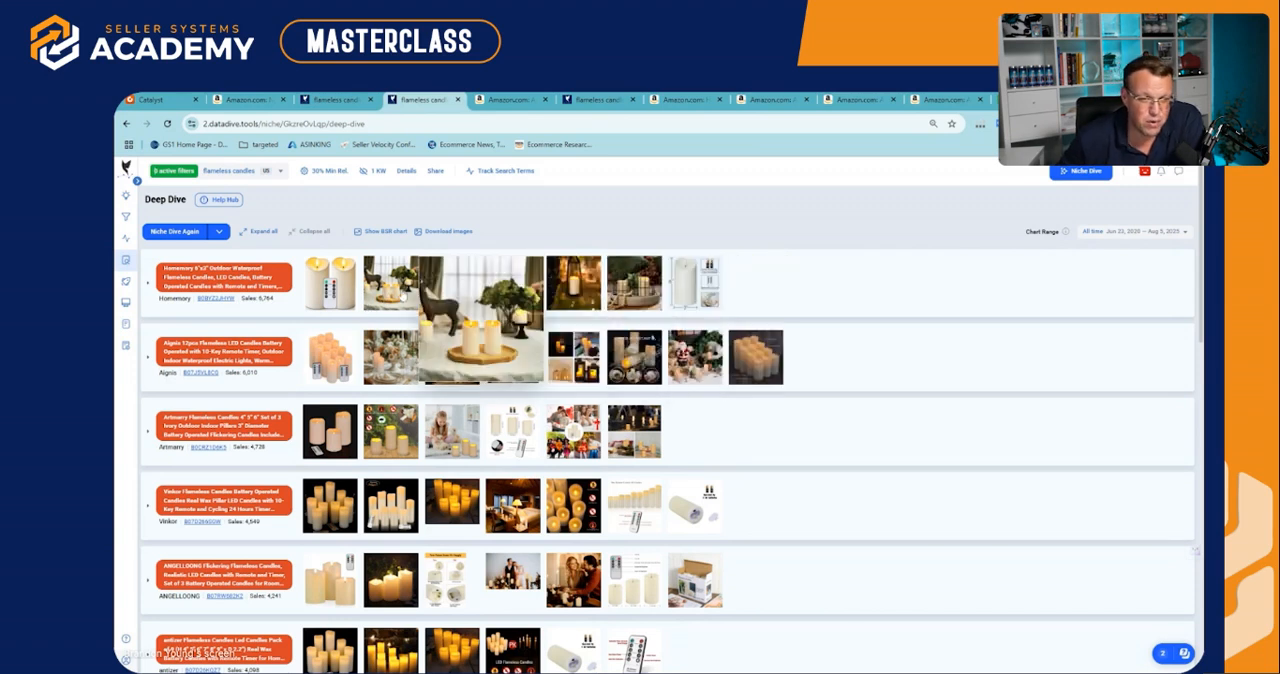
mouse_move(571, 288)
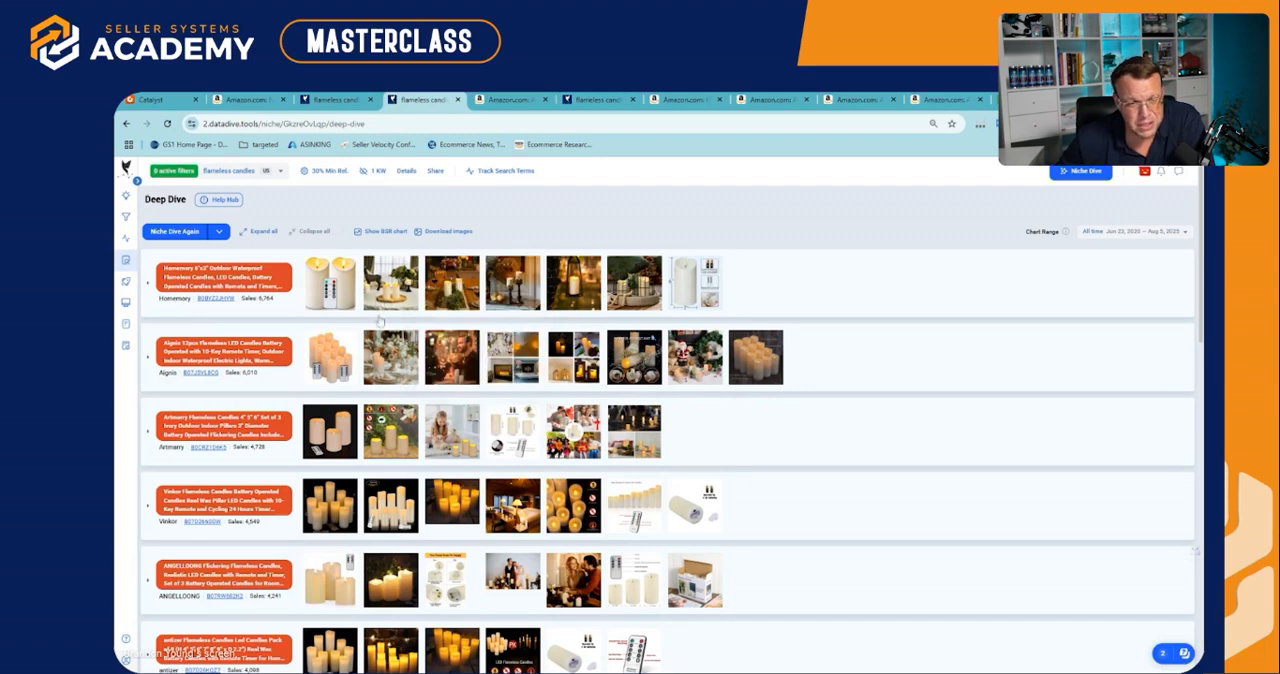
mouse_move(391, 361)
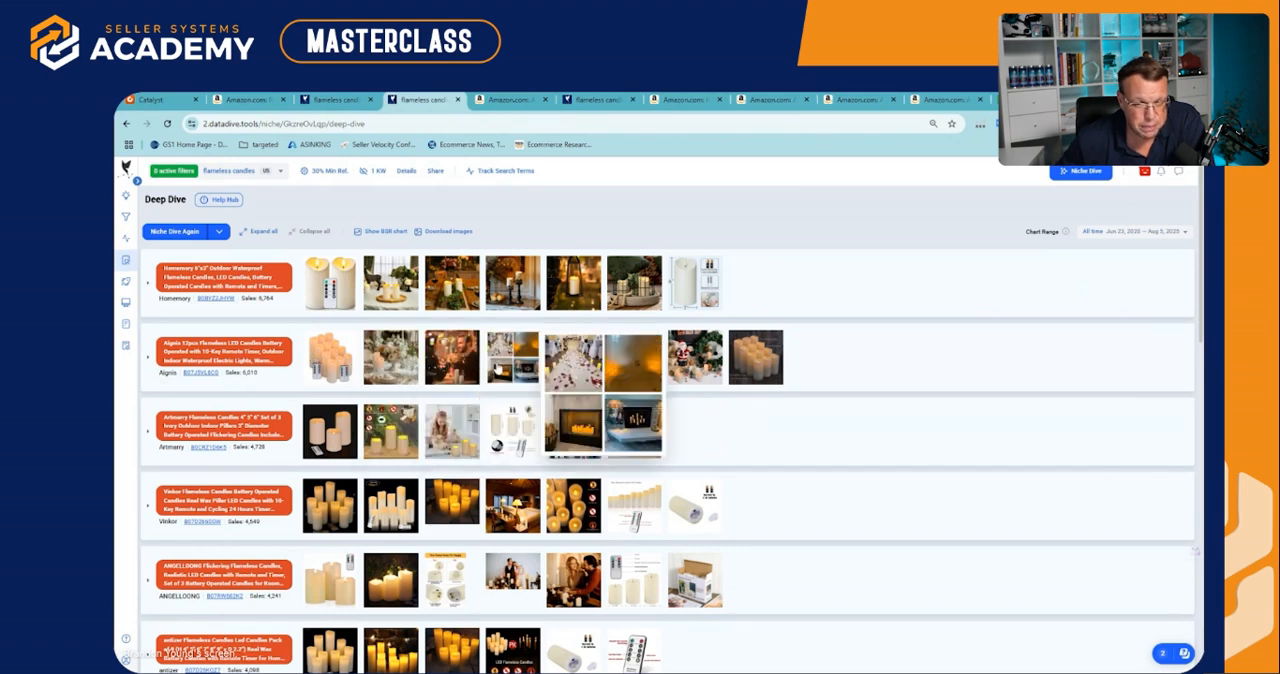
mouse_move(337, 355)
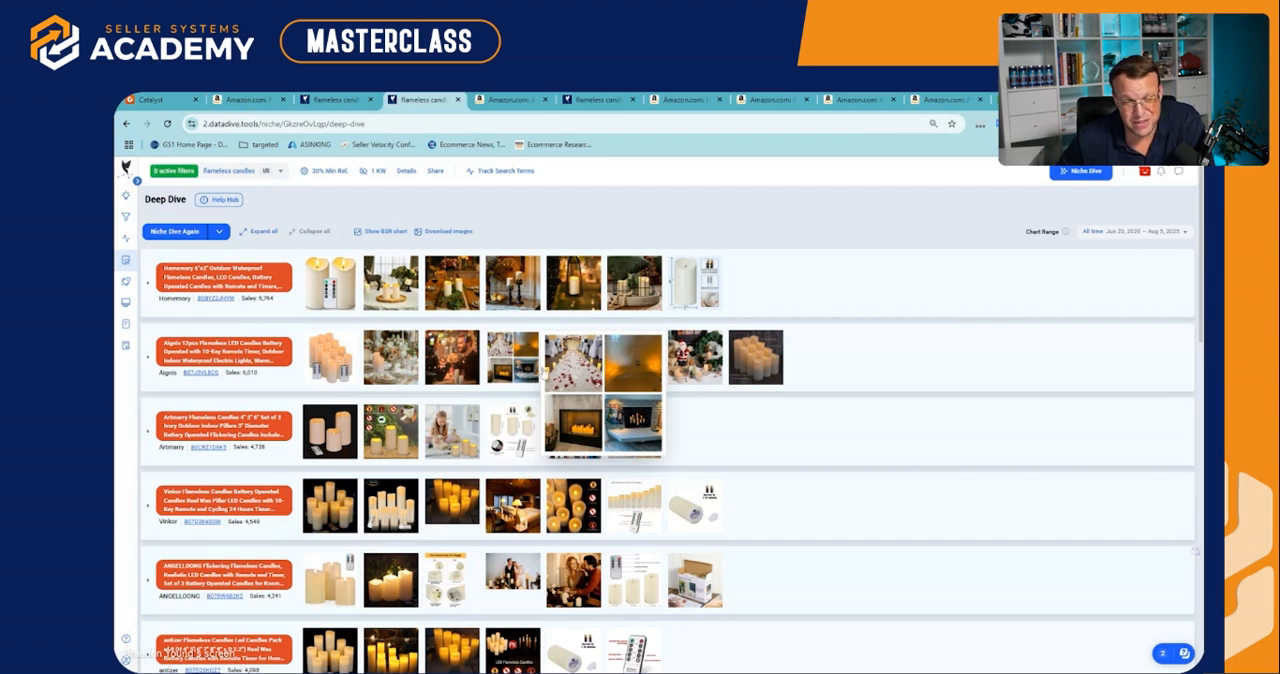
mouse_move(552, 378)
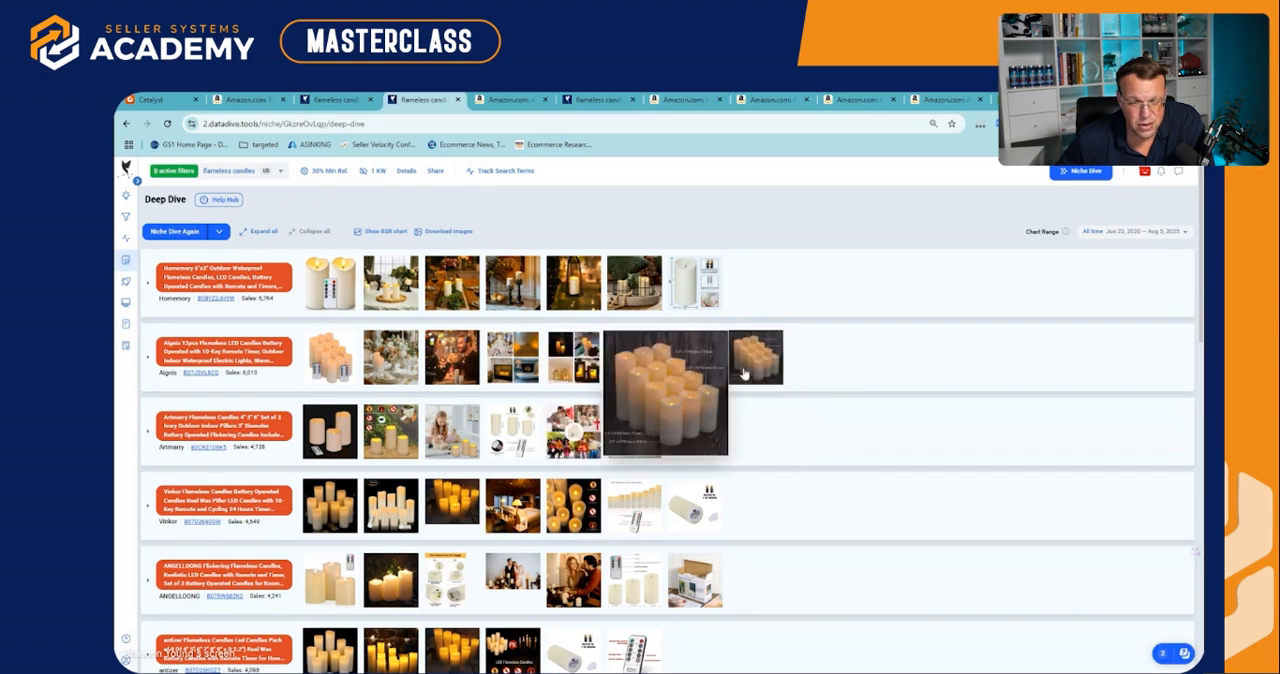
Examine the listing images of the Artmarry, Vinkor, ANGELLOONG and further competitors down the Deep Dive list
mouse_move(560, 436)
mouse_move(383, 447)
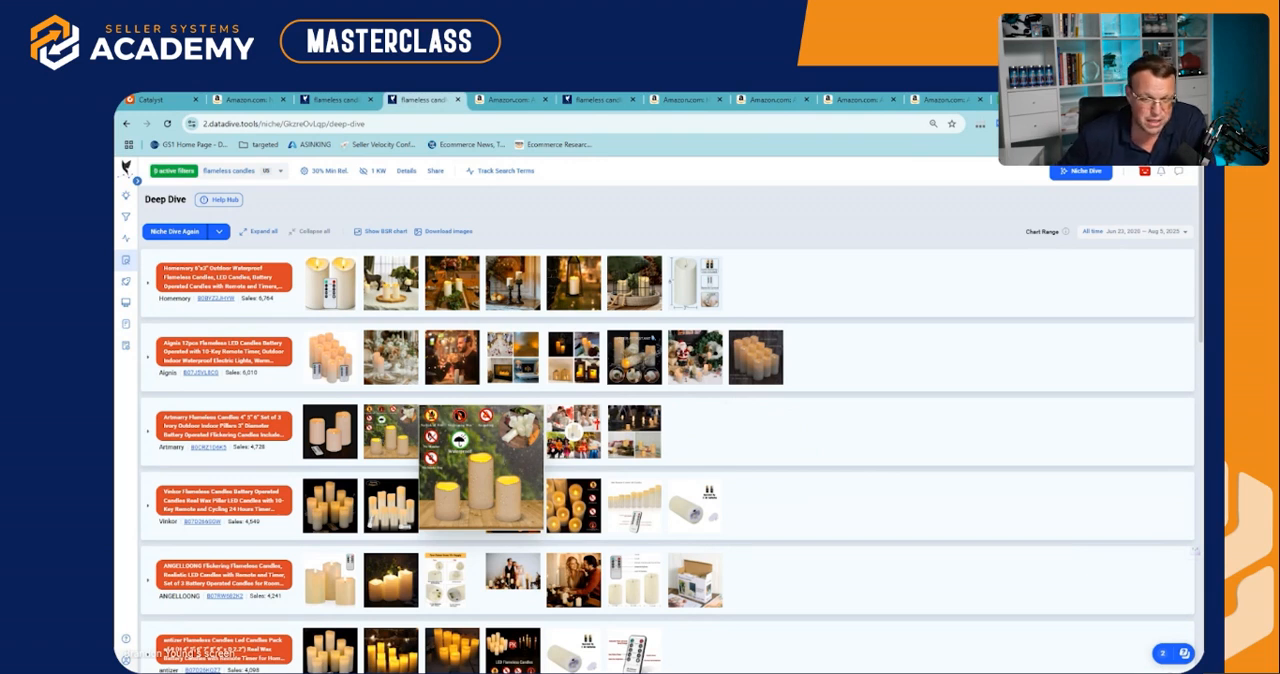
scroll(383, 447, down, 1)
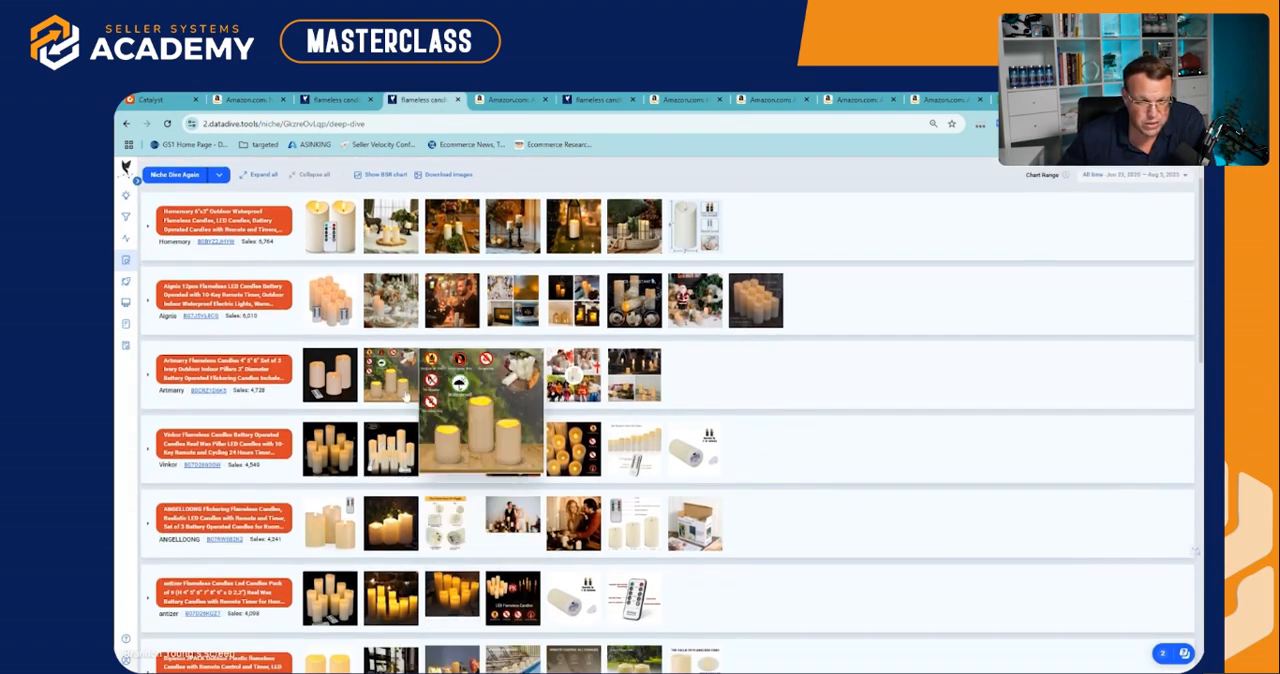
mouse_move(701, 481)
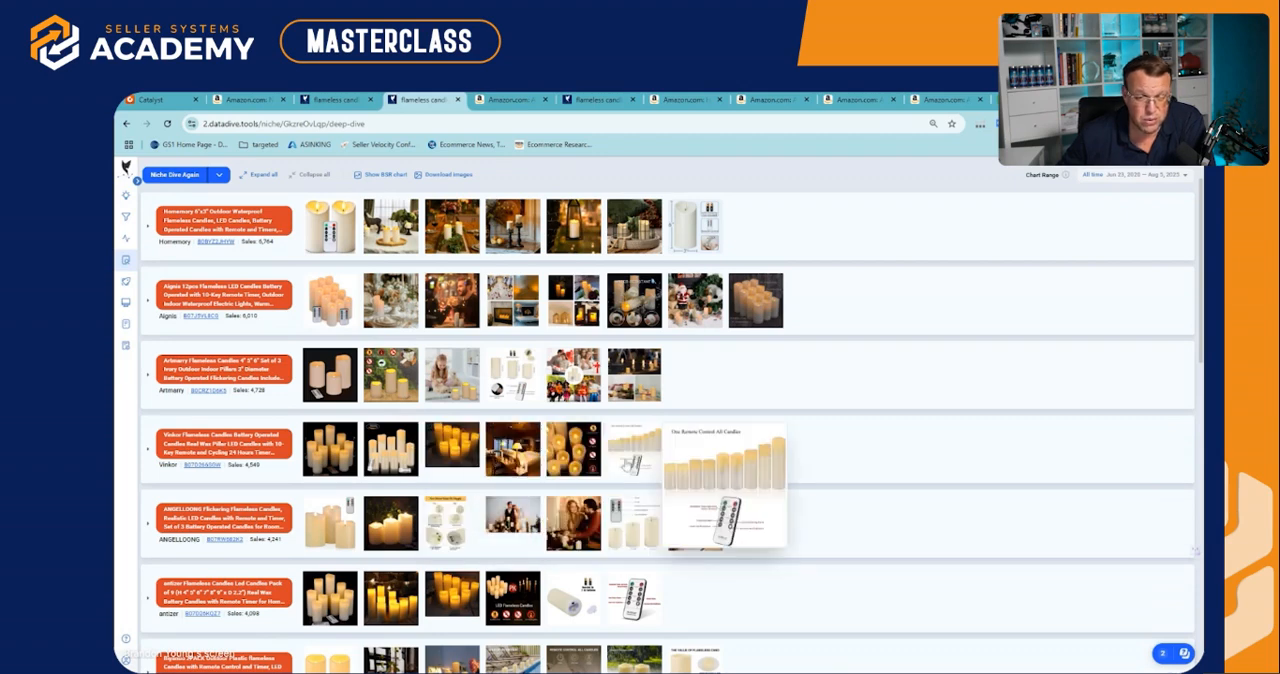
scroll(833, 495, down, 3)
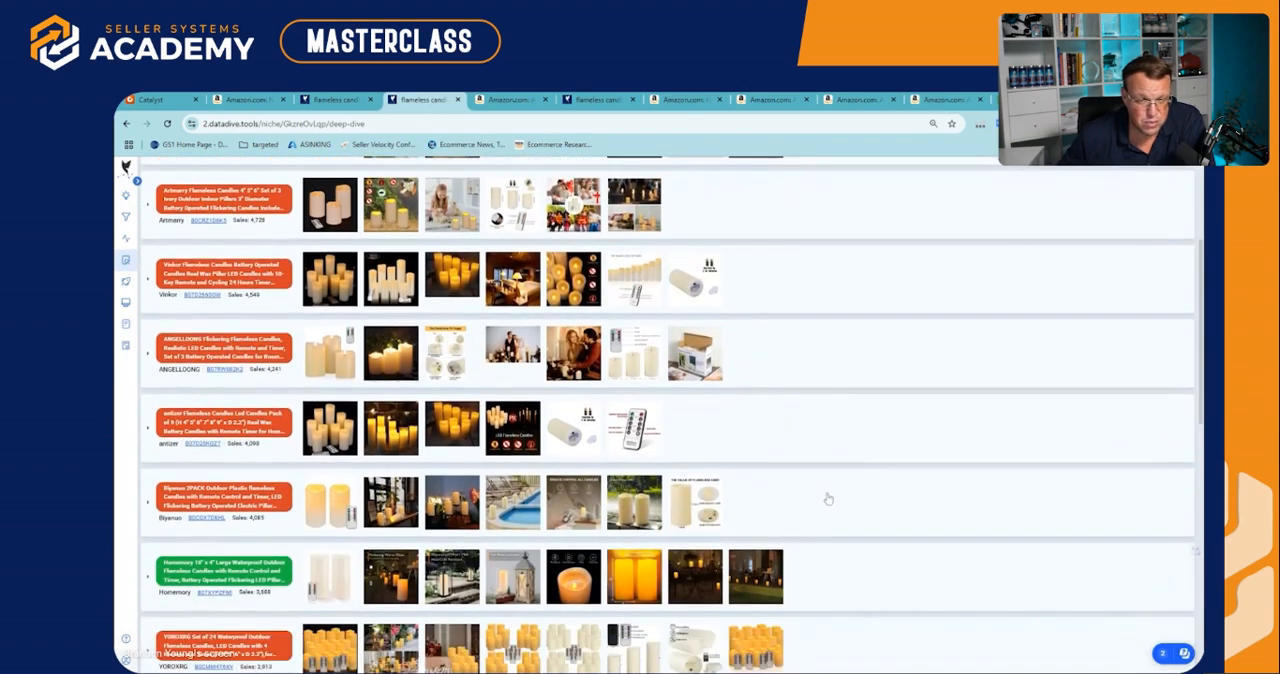
mouse_move(456, 354)
mouse_move(712, 592)
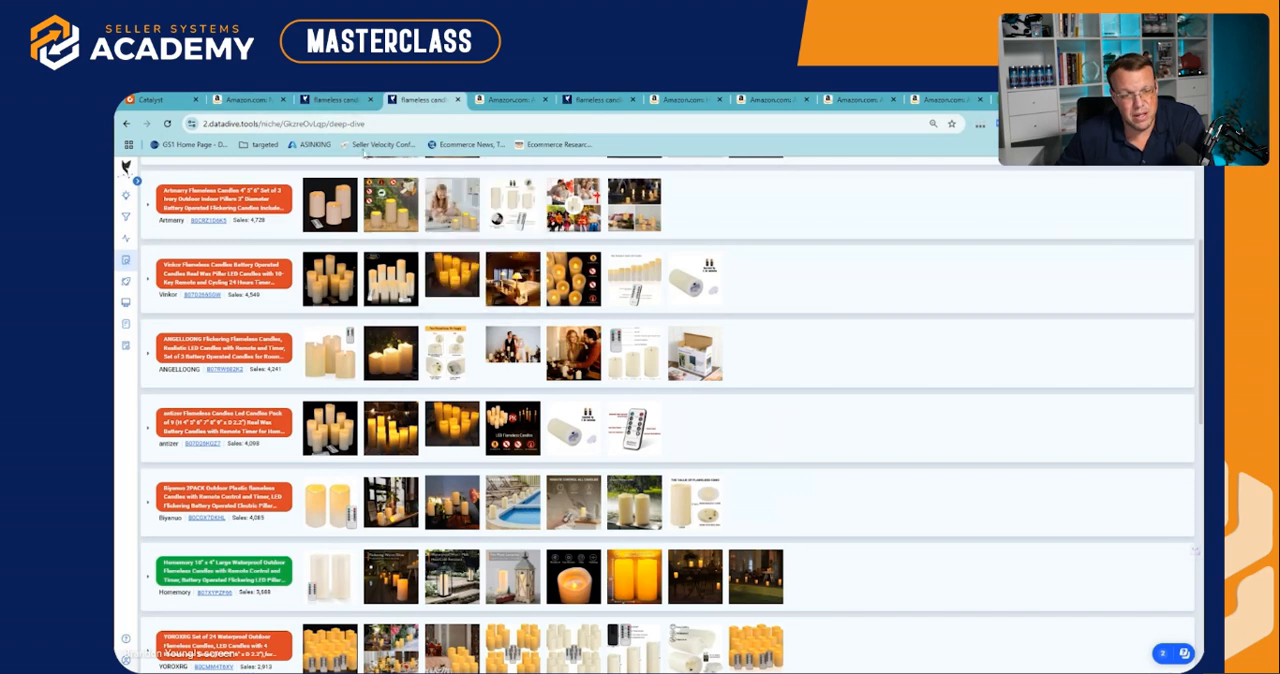
In the Product Scorecard, set Visual Content to "5 or less of the top 10 competitors have great images and A+" and Google Trends to "are Up"
click(345, 103)
click(489, 362)
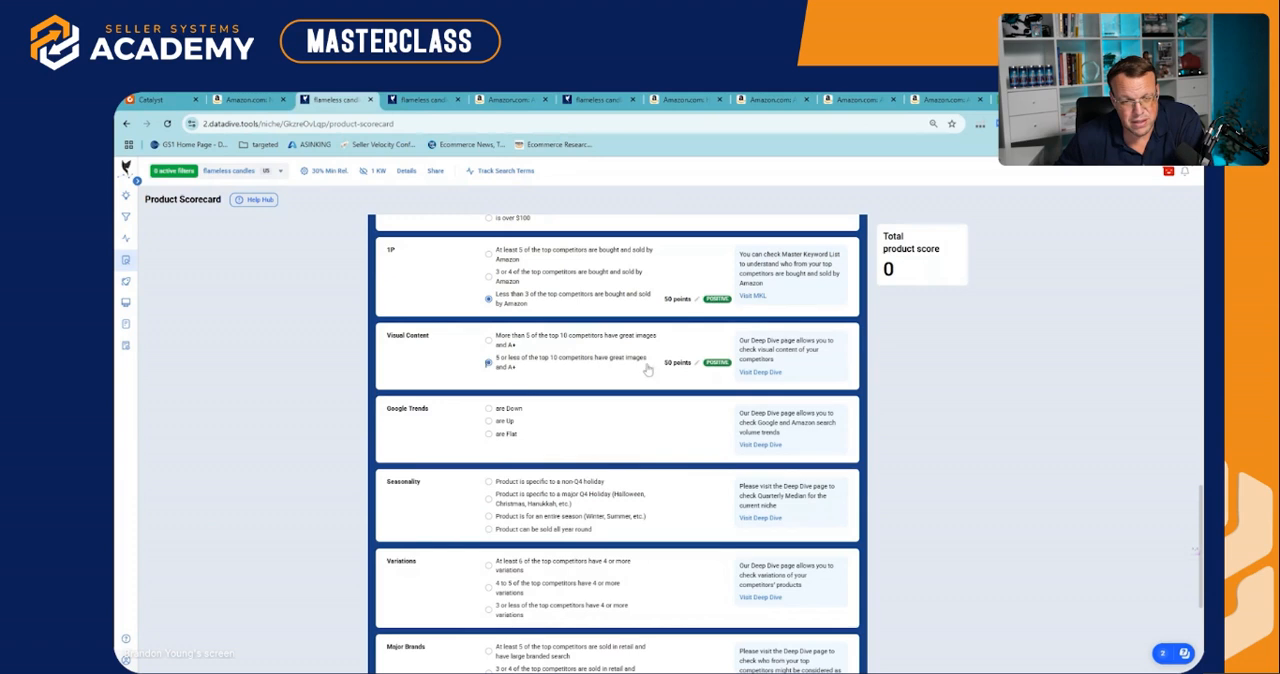
click(489, 421)
Set Seasonality to "Product can be sold all year round"
scroll(535, 434, down, 2)
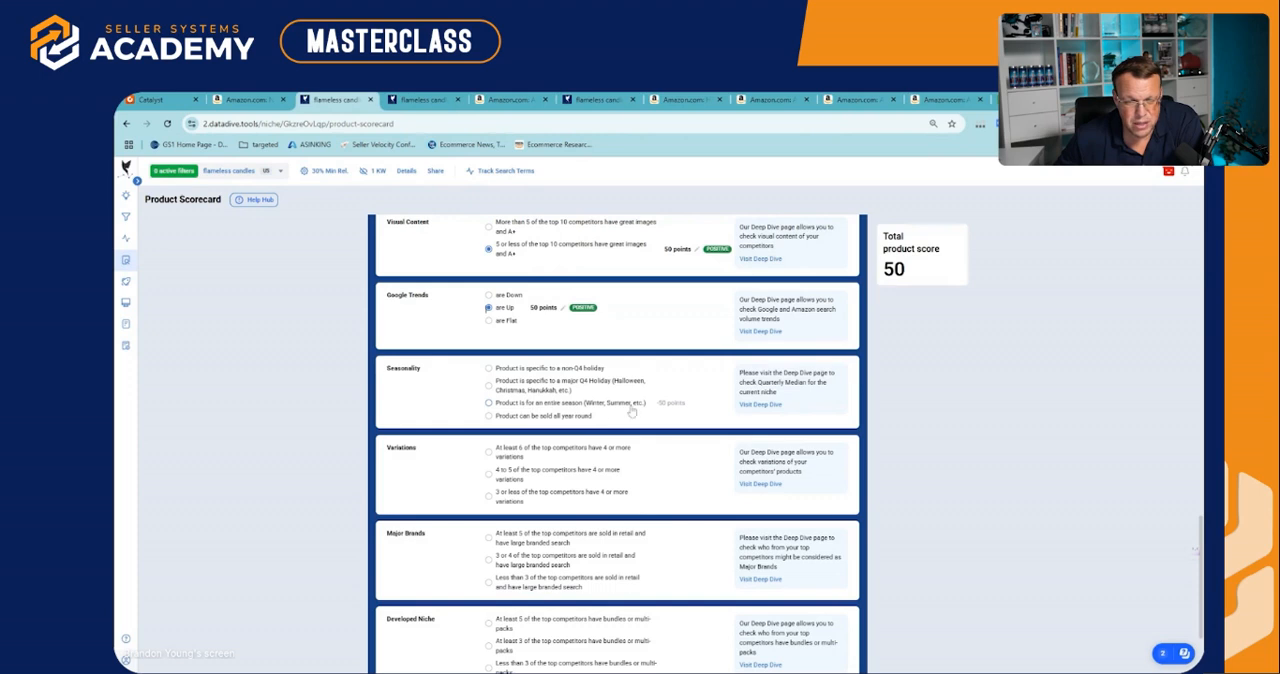
click(506, 417)
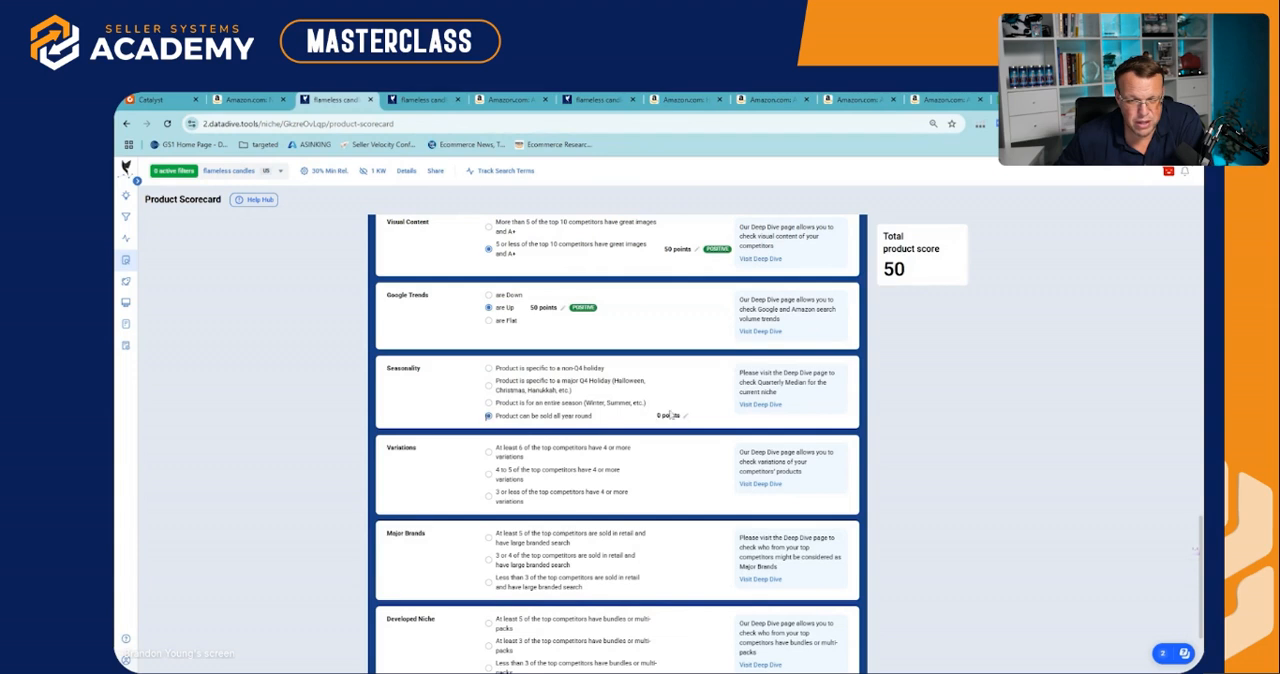
Try the Seasonality option "Product is specific to a non-Q4 holiday" to compare its points, and restore the year-round option
scroll(670, 415, down, 2)
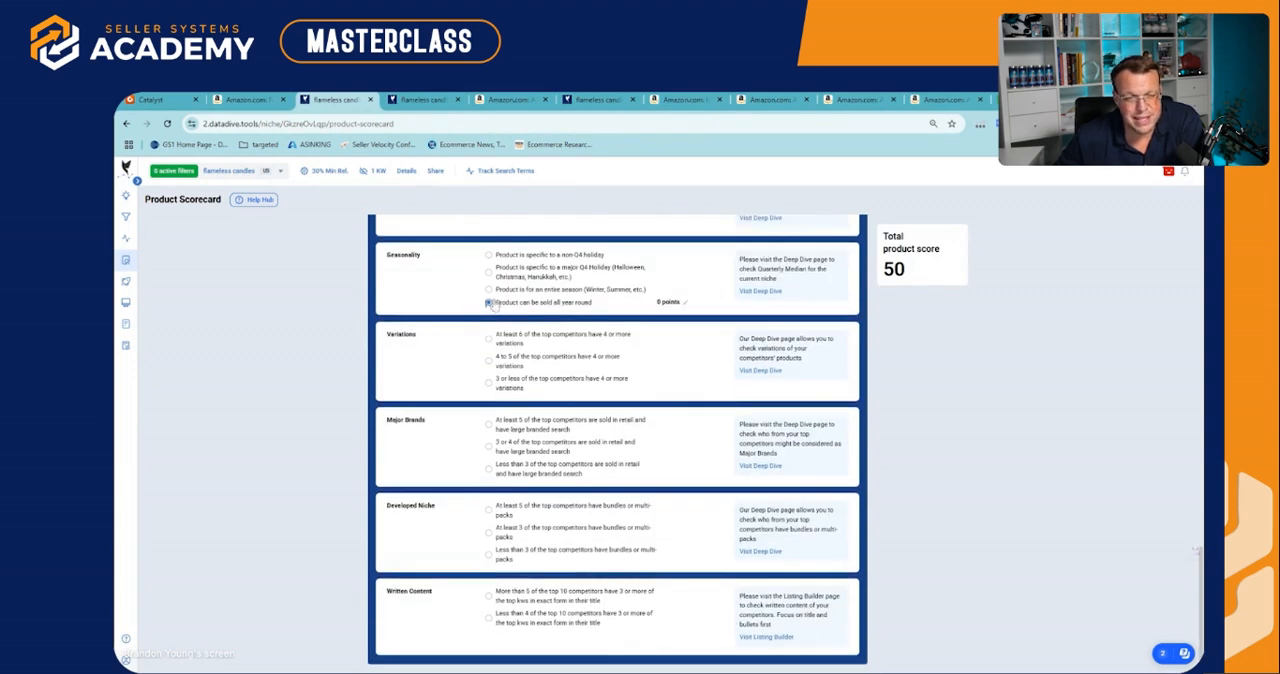
click(488, 256)
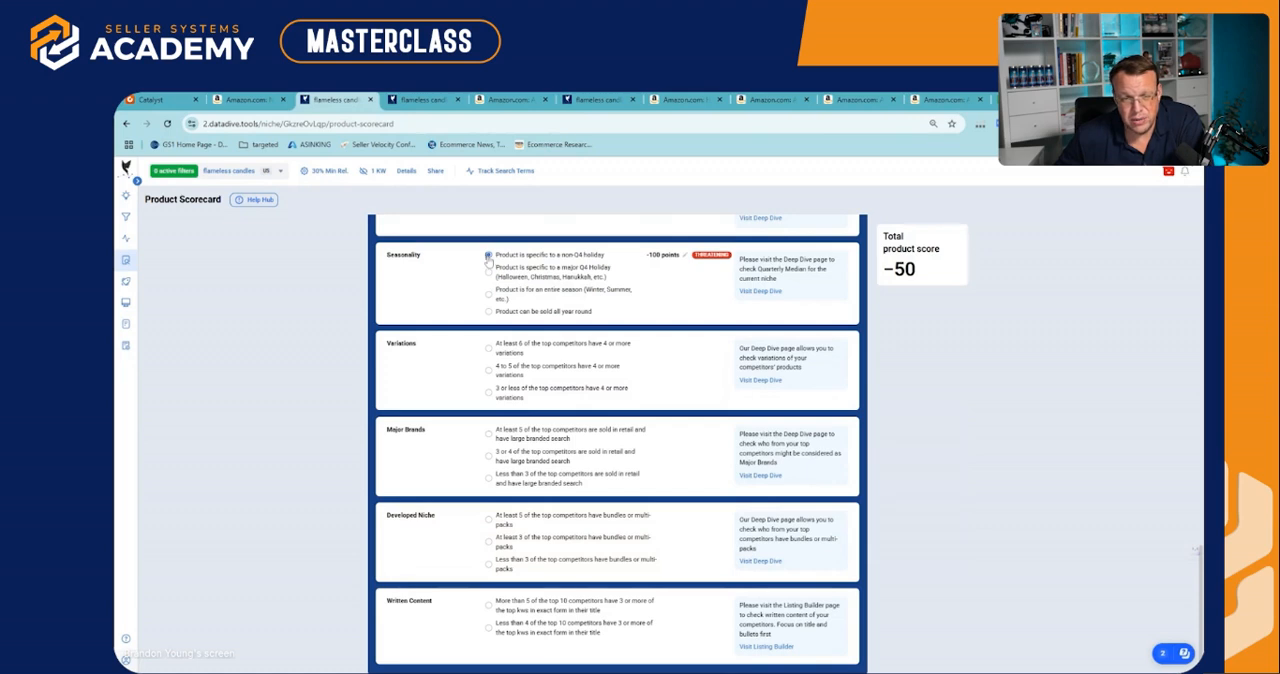
drag(645, 256, 668, 257)
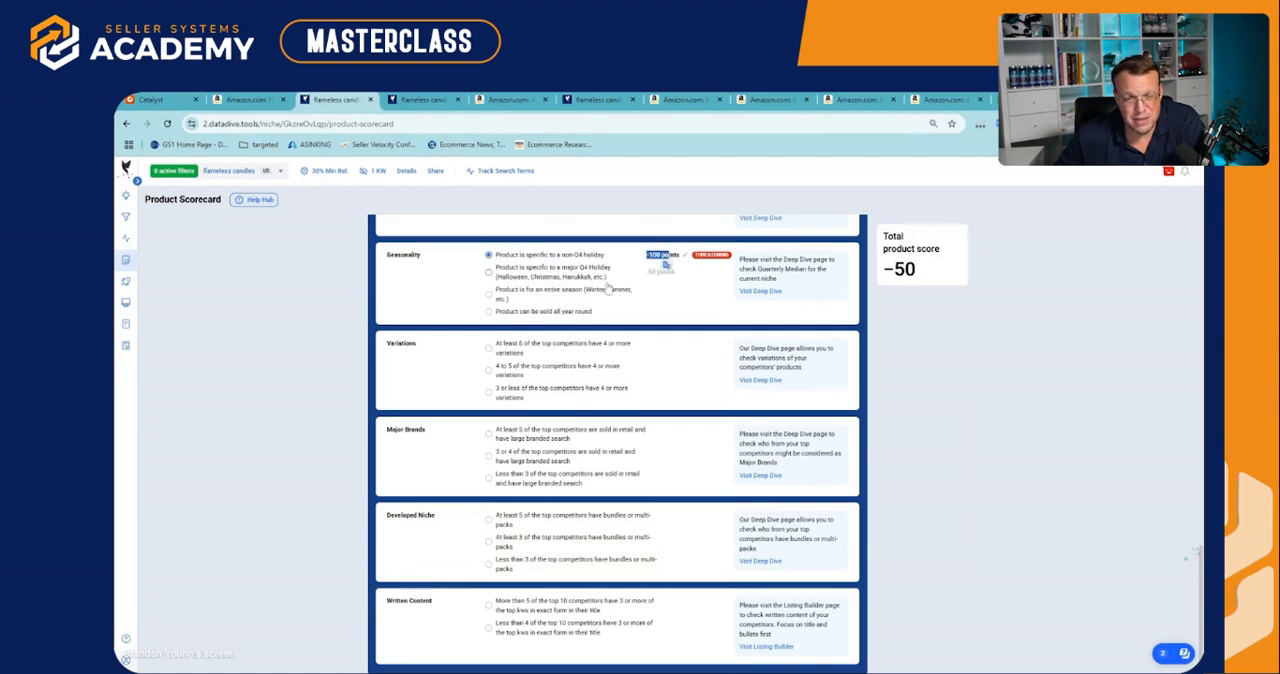
click(490, 312)
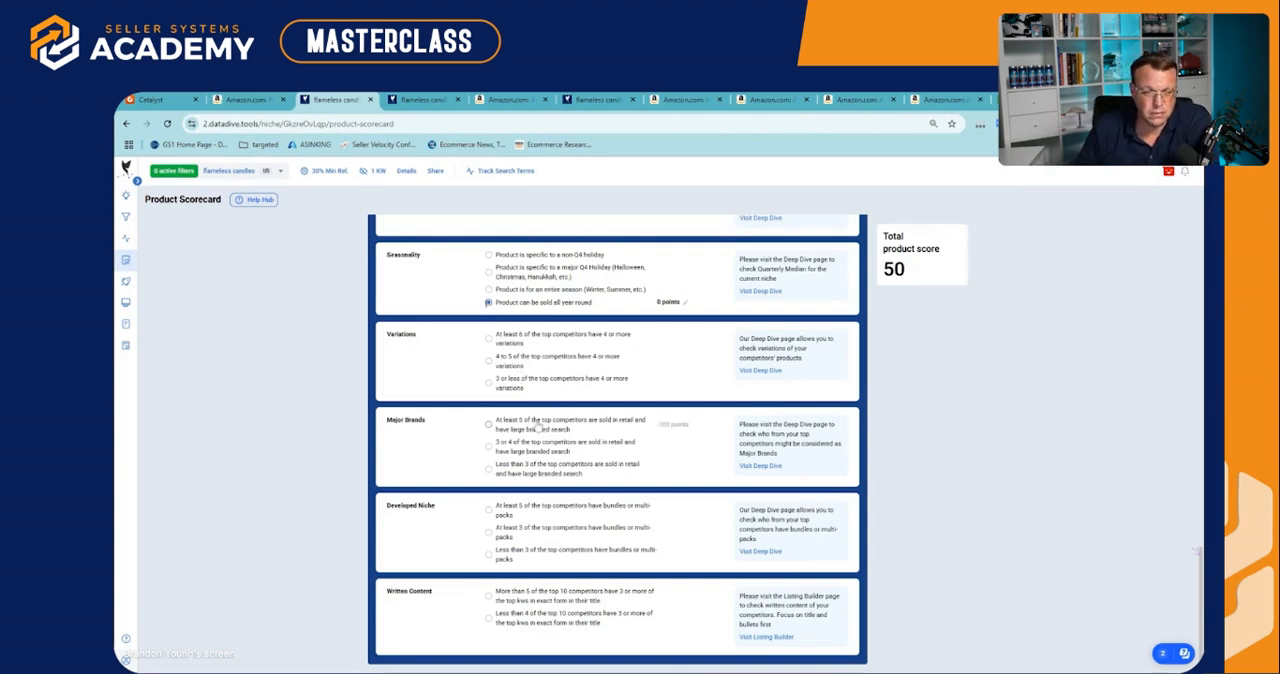
Set Variations to "At least 6 of the top competitors have 4 or more variations"
click(489, 340)
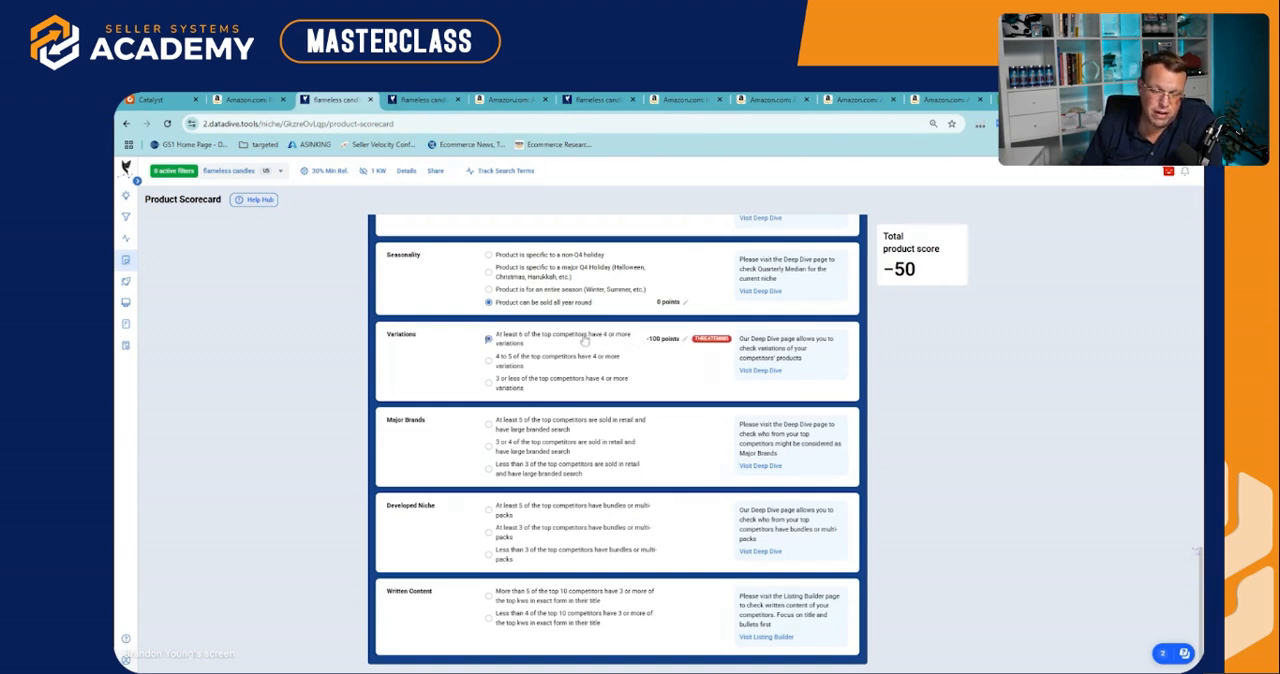
drag(632, 342, 694, 344)
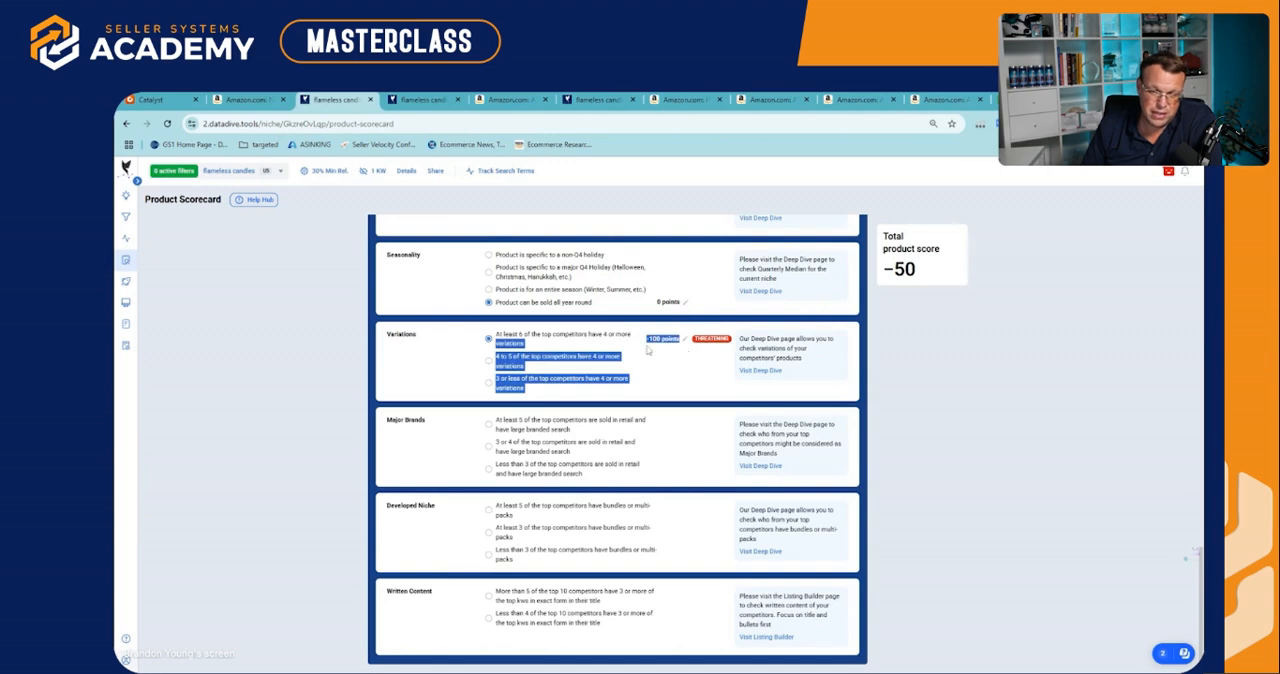
click(603, 346)
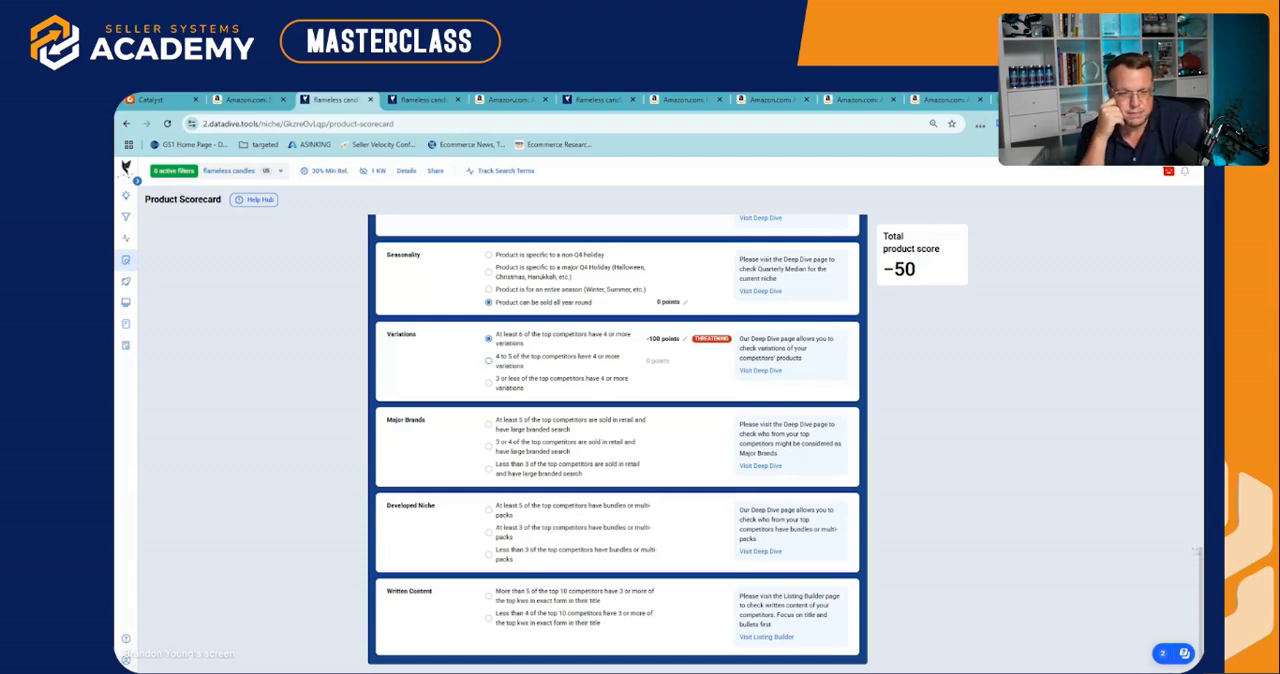
Set Major Brands to "Less than 3" competitors sold in retail and Developed Niche to "Less than 3" competitors with bundles or multi-packs
click(488, 469)
scroll(525, 495, down, 1)
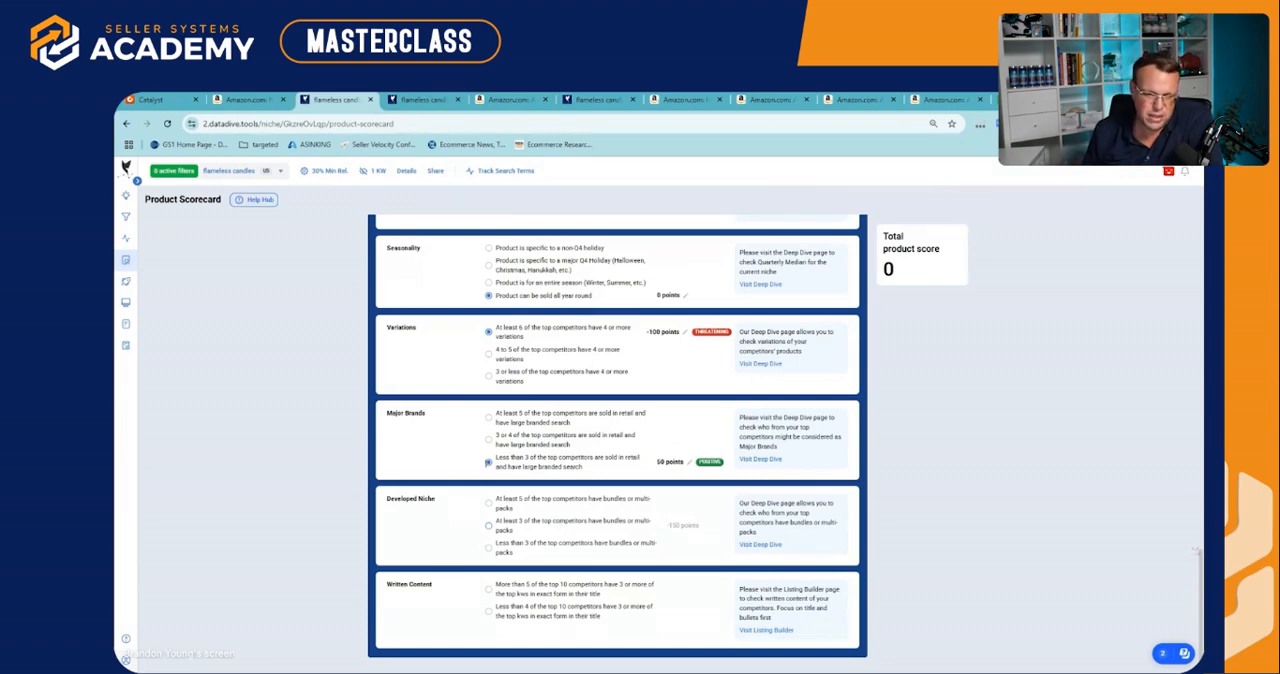
click(489, 548)
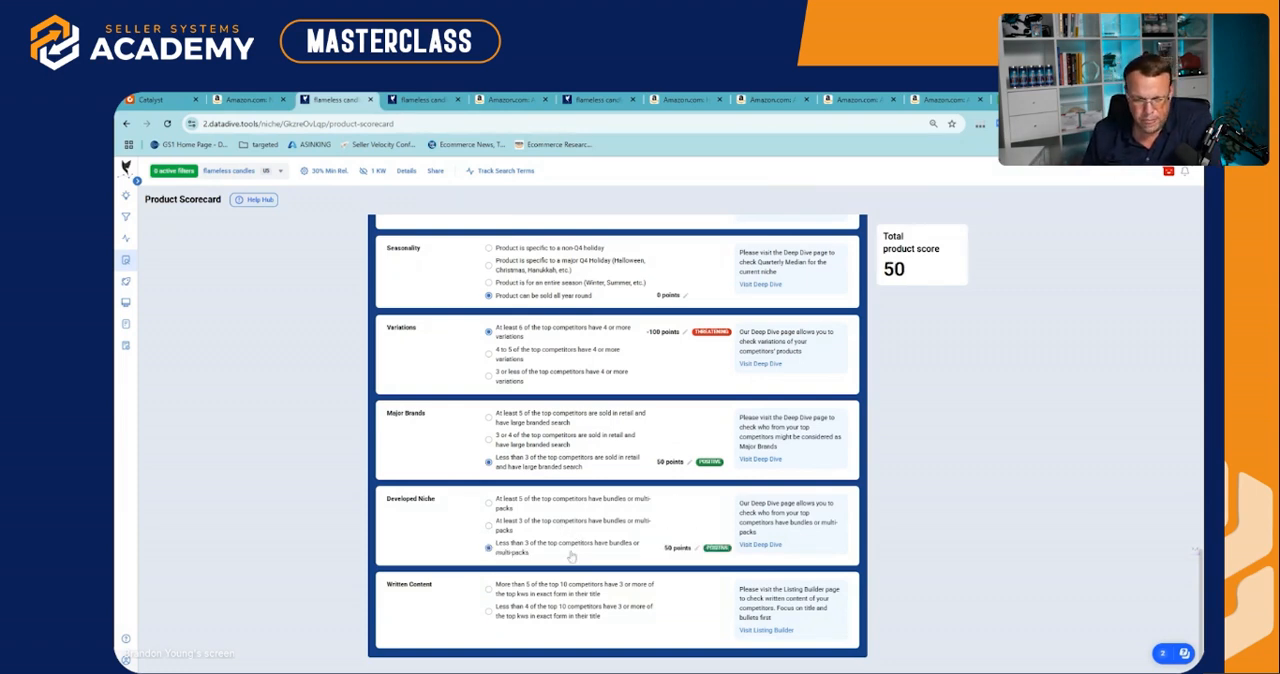
Set Written Content to "Less than 4 of the top 10 competitors" with 3 or more exact top keywords in their title, and collapse the scorecard sections
click(489, 613)
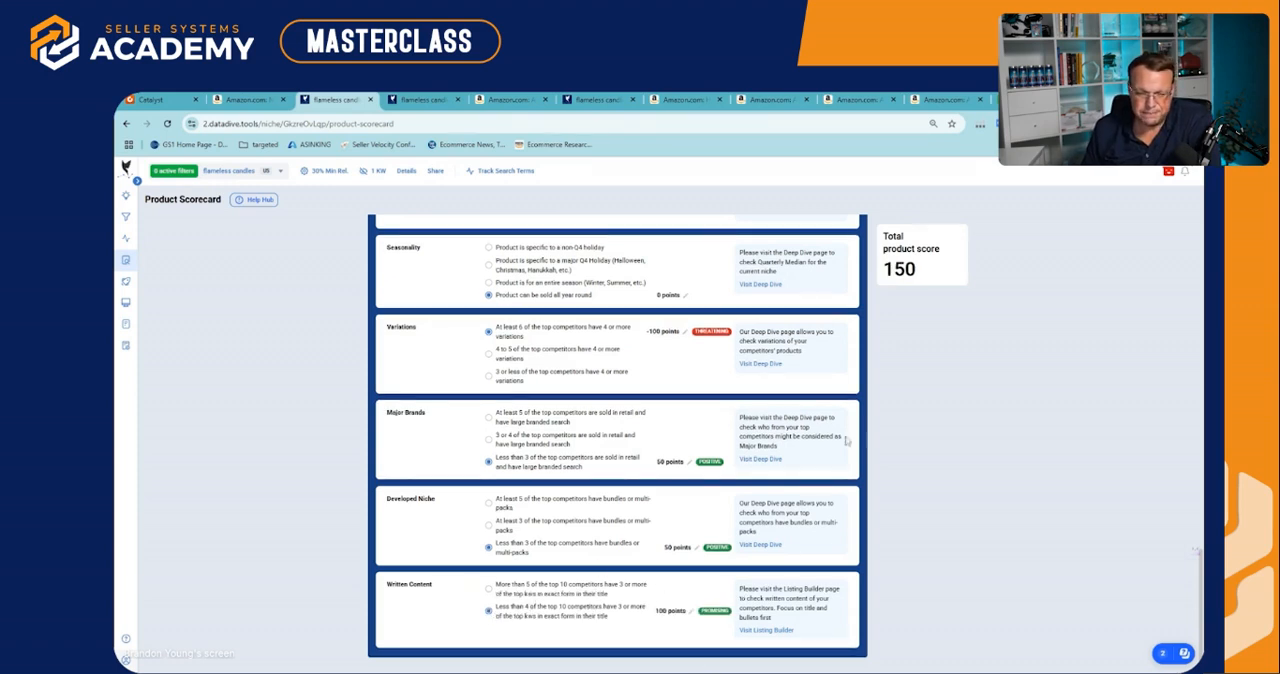
scroll(645, 428, up, 3)
scroll(645, 420, up, 15)
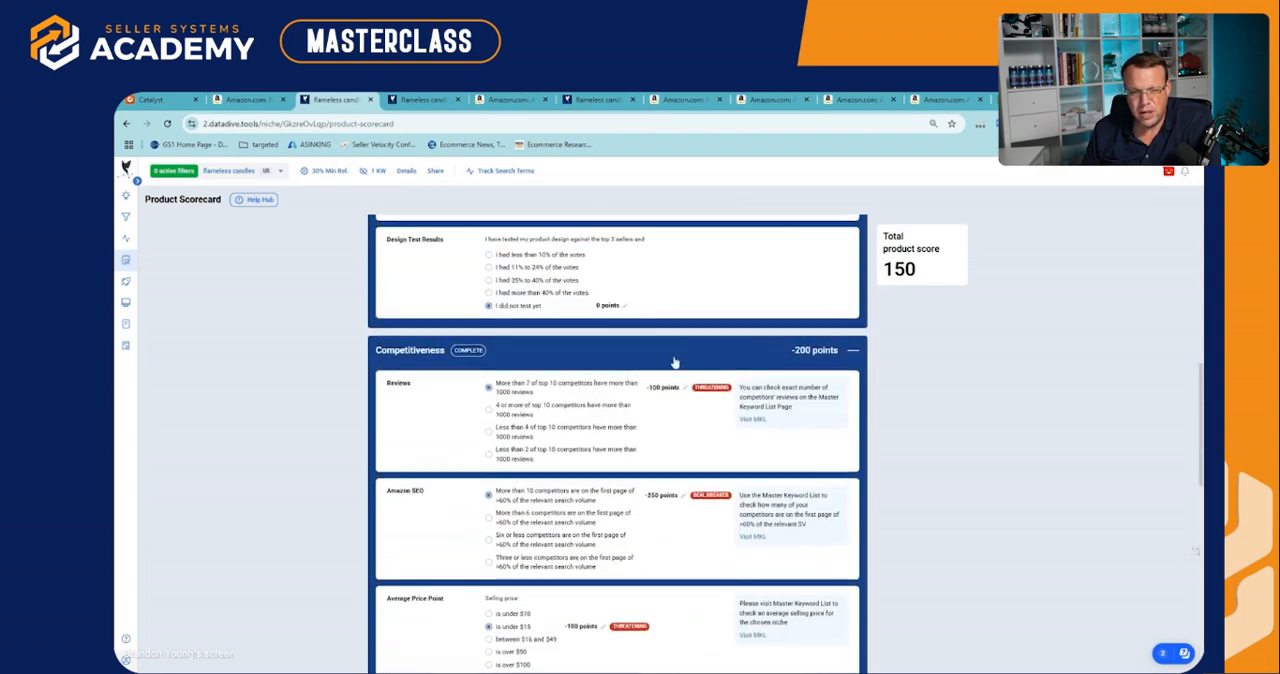
click(658, 330)
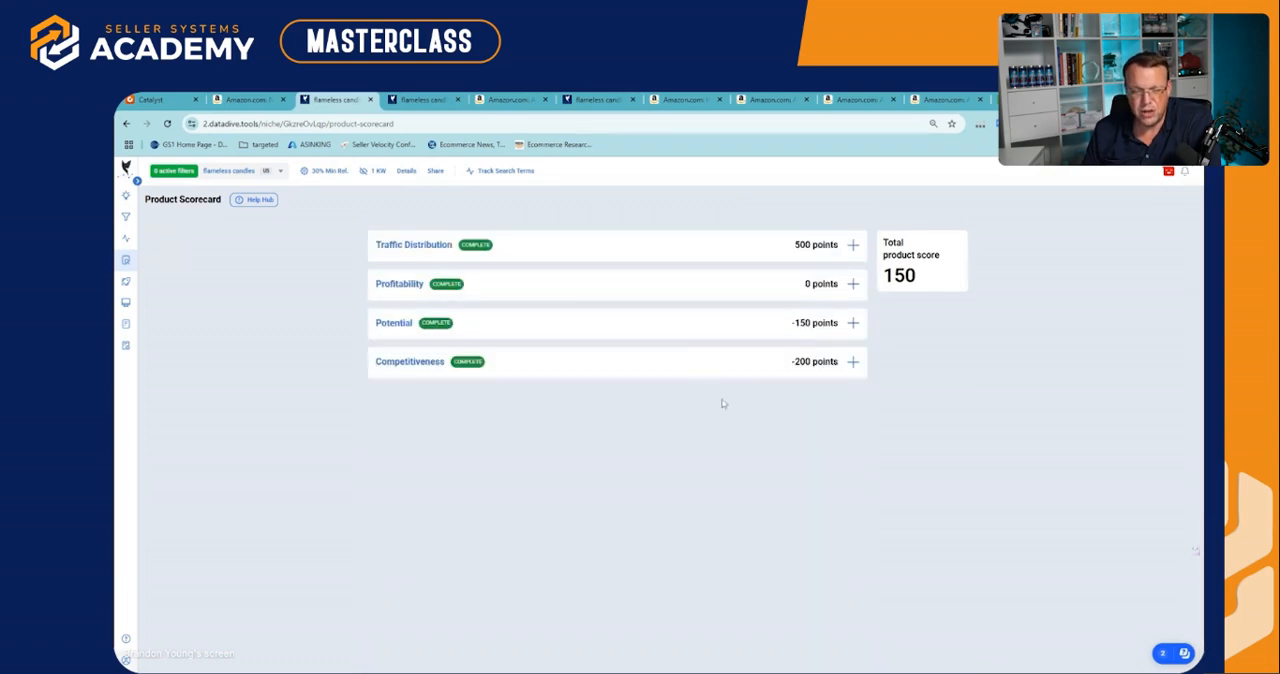